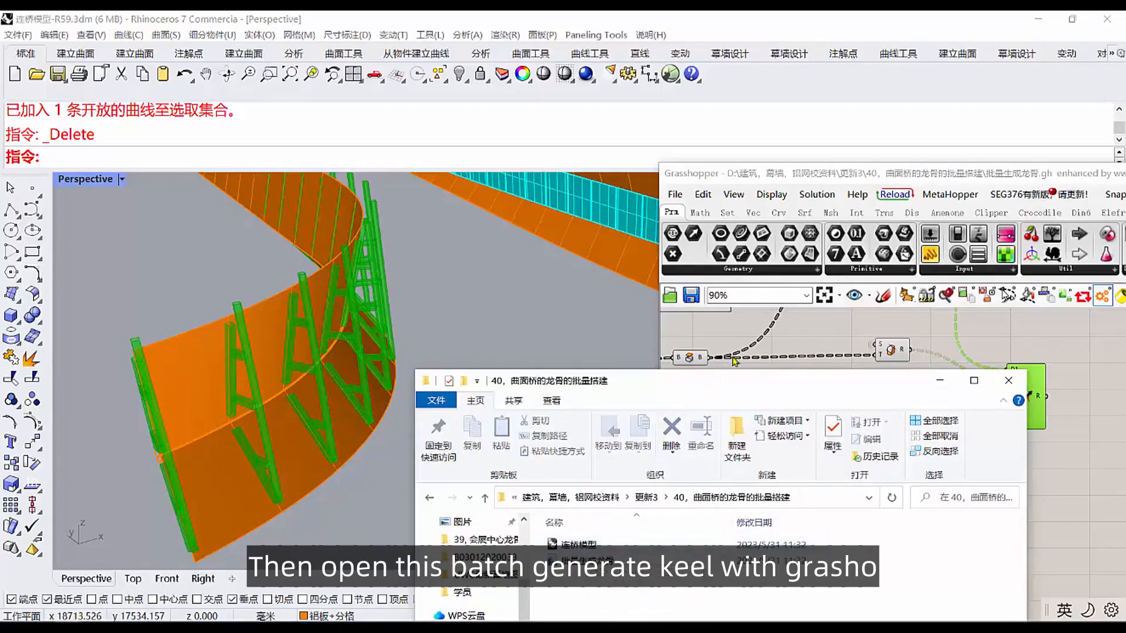
Examine the finished keels in the curved bridge model and the DT-204 node section in the CAD drawing.
{"action": "left_click", "coordinate": [942, 383]}
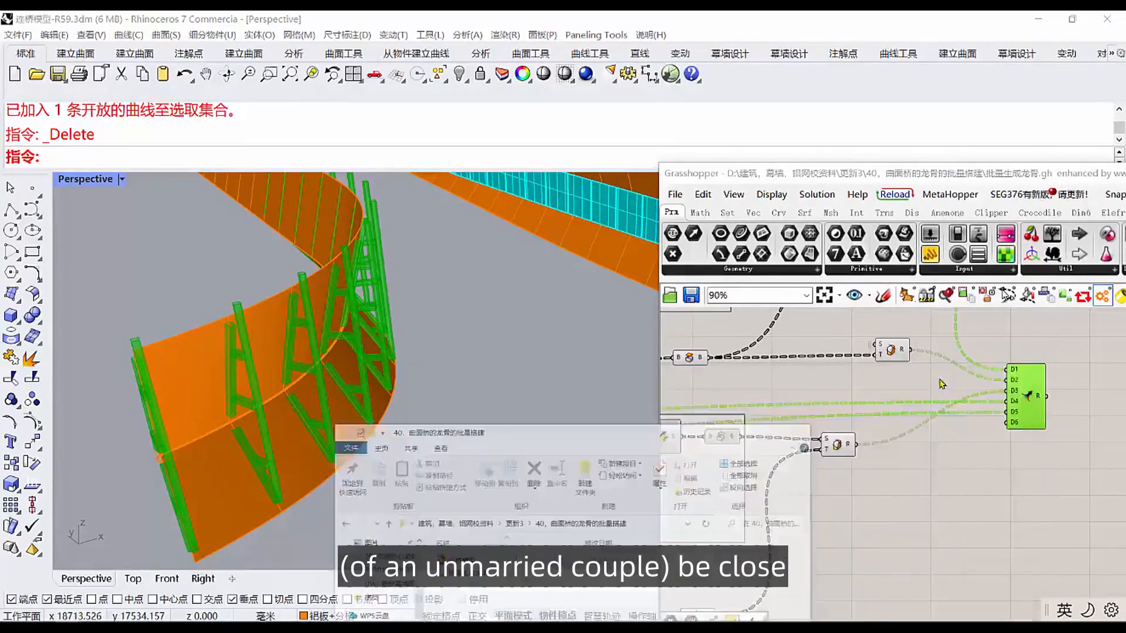
{"action": "right_click_drag", "start_coordinate": [441, 416], "coordinate": [351, 376]}
{"action": "scroll", "coordinate": [207, 407], "scroll_direction": "up", "scroll_amount": 5}
{"action": "scroll", "coordinate": [235, 399], "scroll_direction": "down", "scroll_amount": 4}
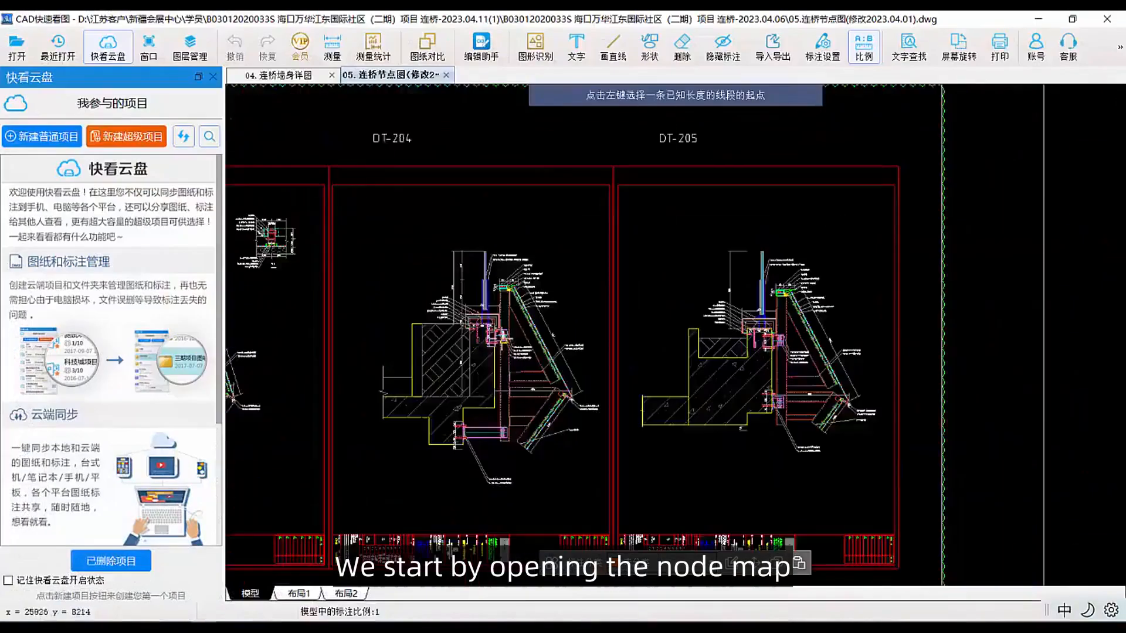
{"action": "scroll", "coordinate": [535, 348], "scroll_direction": "up", "scroll_amount": 6}
Switch to the Rhino window with the 05.连桥节点图 drawing, group the complete node section and copy it to the clipboard.
{"action": "left_click", "coordinate": [235, 629]}
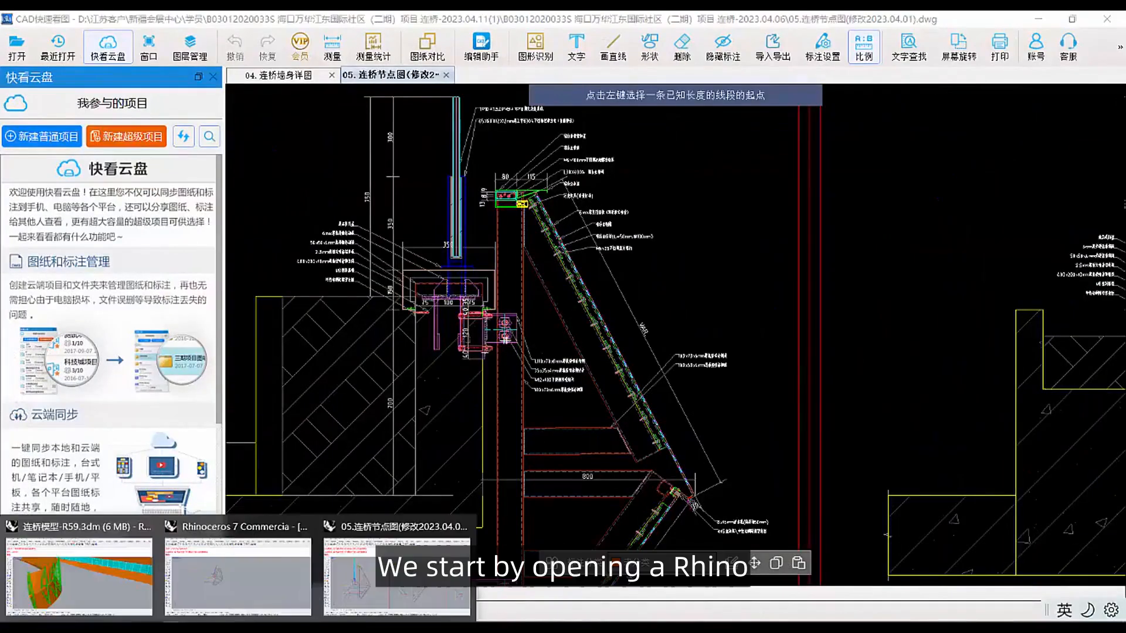
{"action": "left_click", "coordinate": [372, 592]}
{"action": "scroll", "coordinate": [432, 388], "scroll_direction": "down", "scroll_amount": 3}
{"action": "scroll", "coordinate": [433, 388], "scroll_direction": "up", "scroll_amount": 5}
{"action": "scroll", "coordinate": [433, 388], "scroll_direction": "up", "scroll_amount": 3}
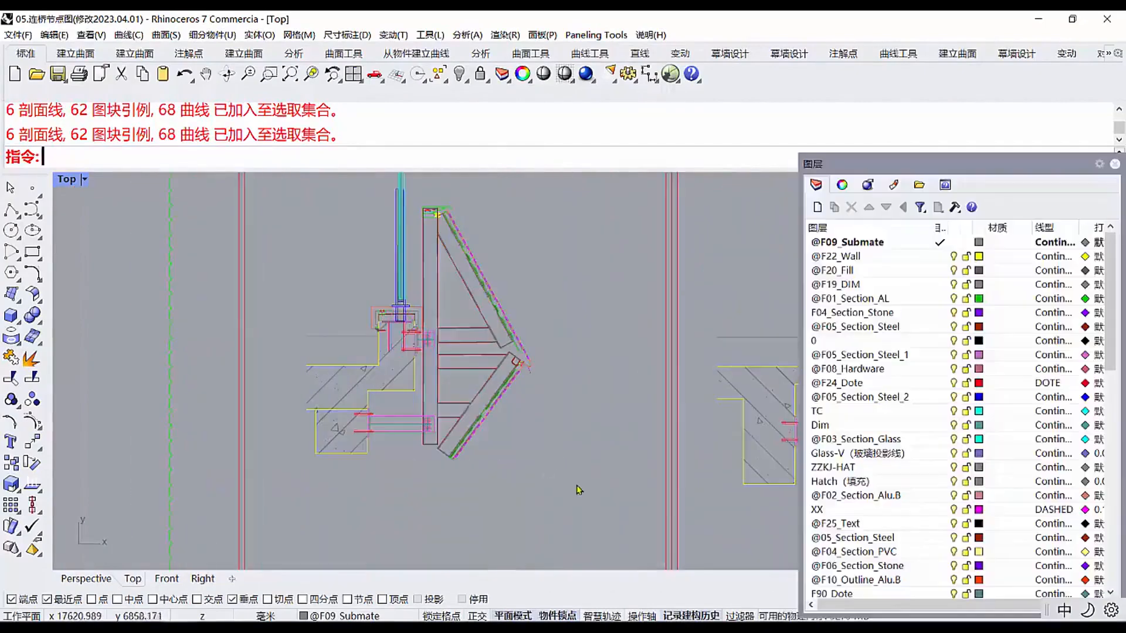
{"action": "left_click_drag", "start_coordinate": [317, 195], "coordinate": [302, 203]}
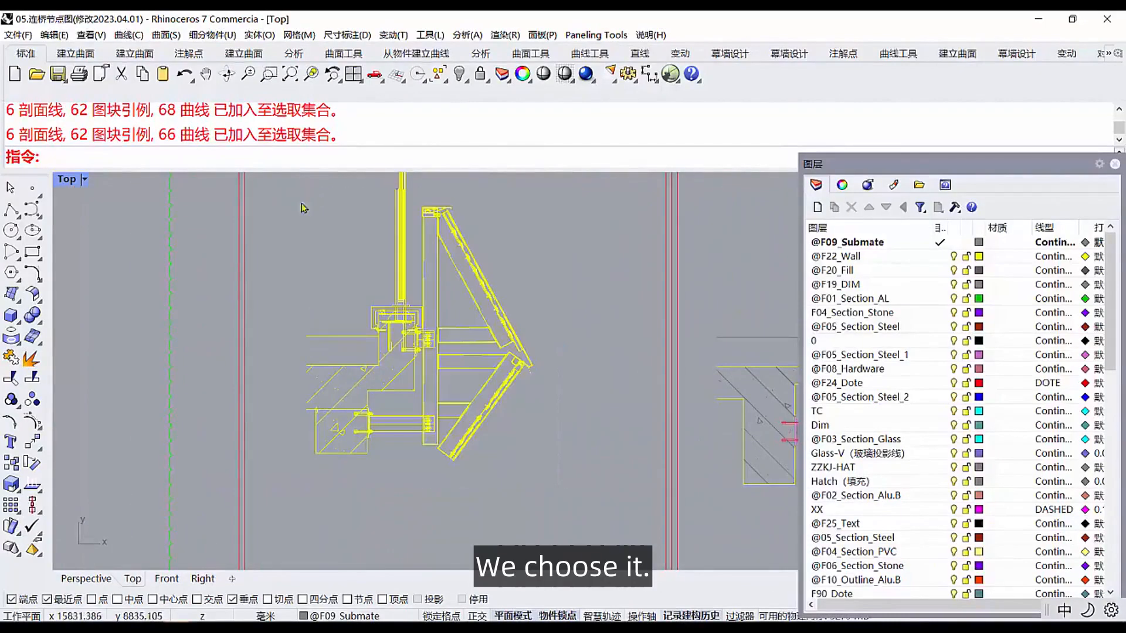
{"action": "left_click", "coordinate": [10, 399]}
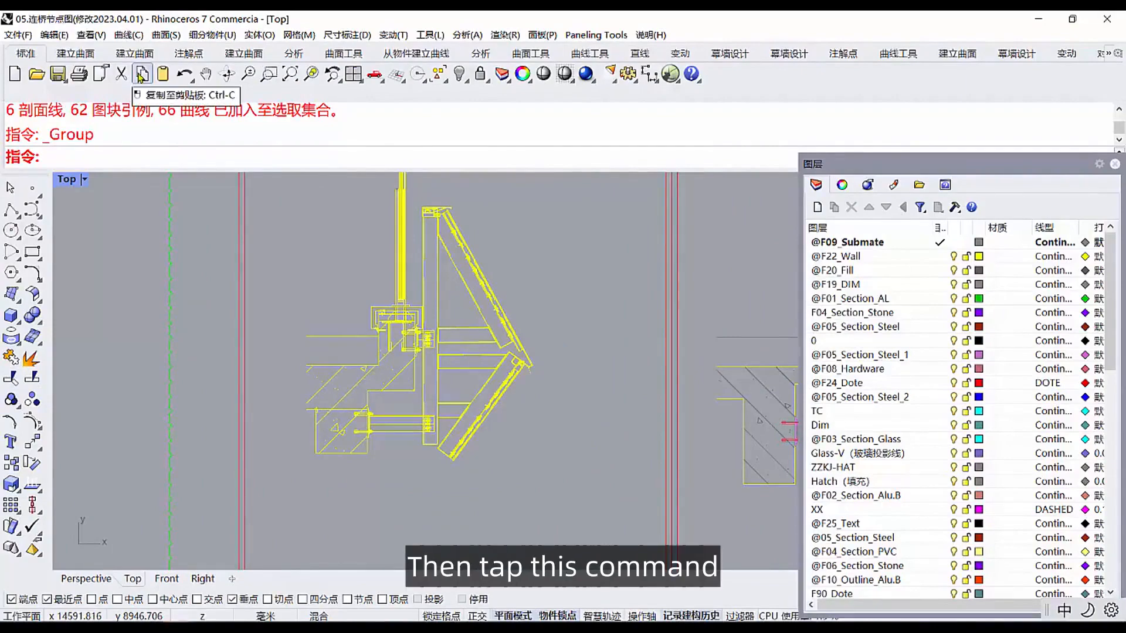
{"action": "left_click", "coordinate": [141, 75]}
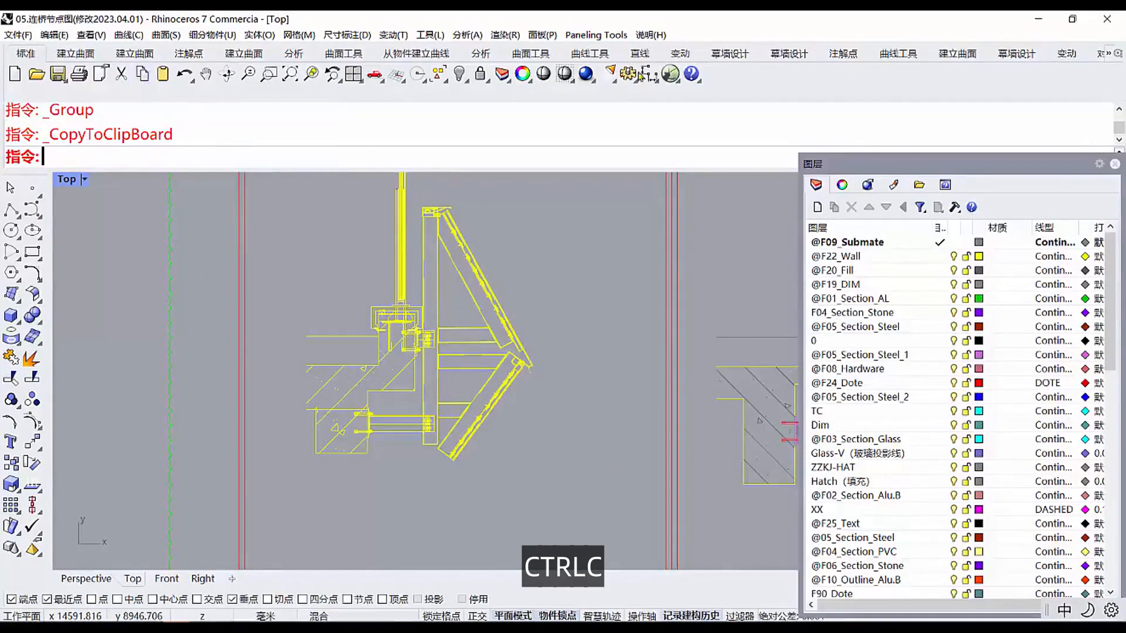
Paste the copied node section into the blank Rhino file, accepting the font substitution.
{"action": "left_click", "coordinate": [1040, 19]}
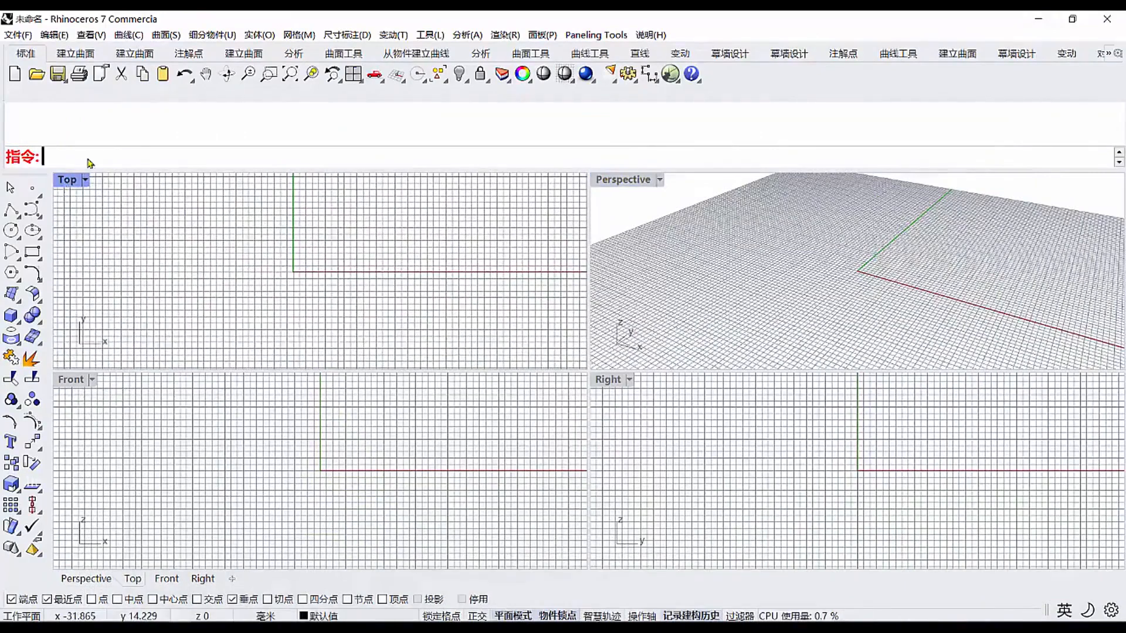
{"action": "left_click", "coordinate": [163, 74]}
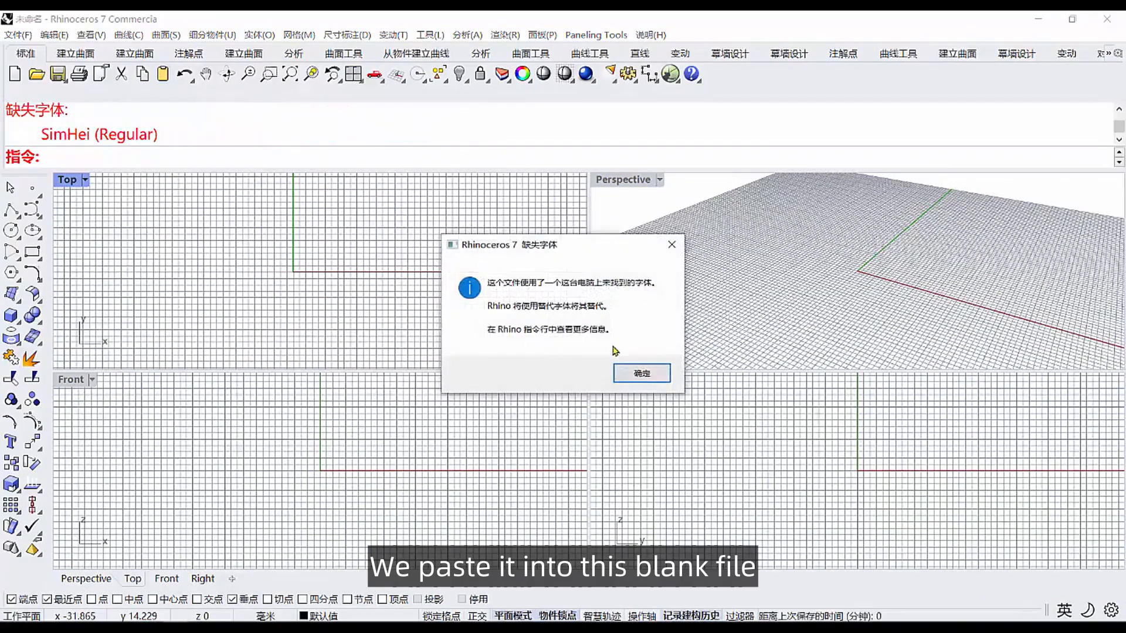
{"action": "left_click", "coordinate": [633, 376]}
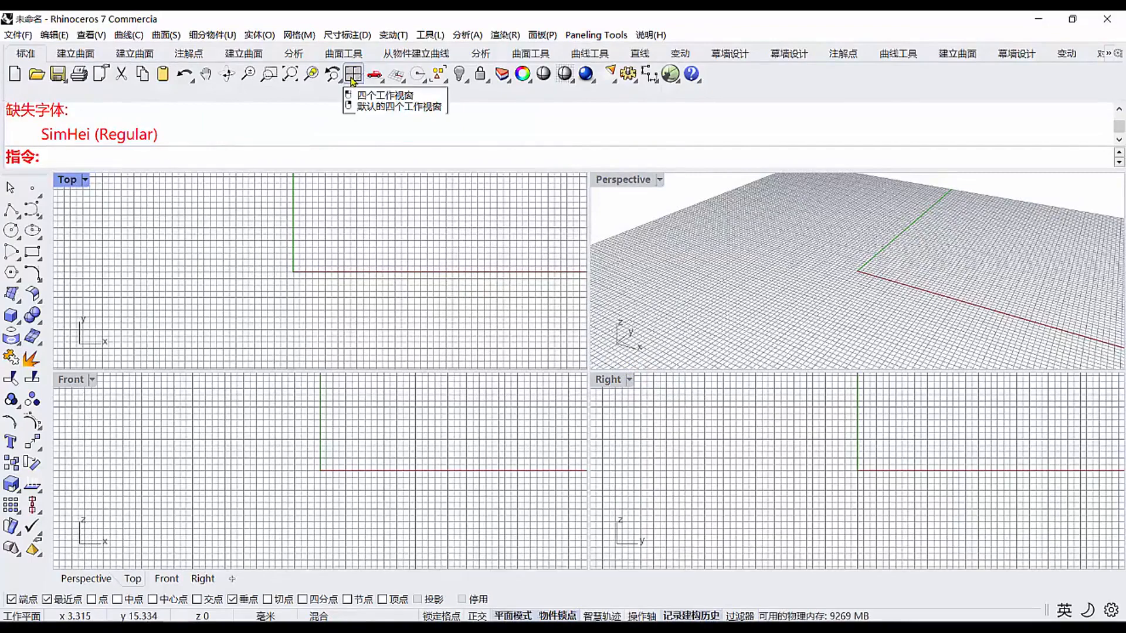
{"action": "right_click", "coordinate": [353, 75]}
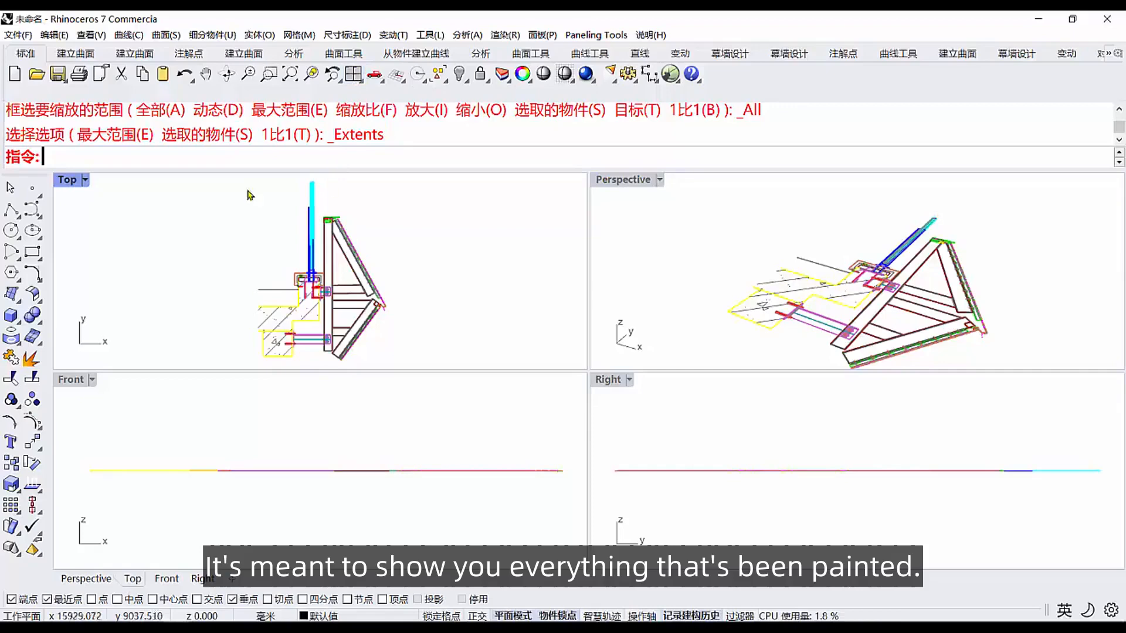
Display the layer list and show the Perspective viewport maximized in shaded mode.
{"action": "left_click", "coordinate": [504, 75]}
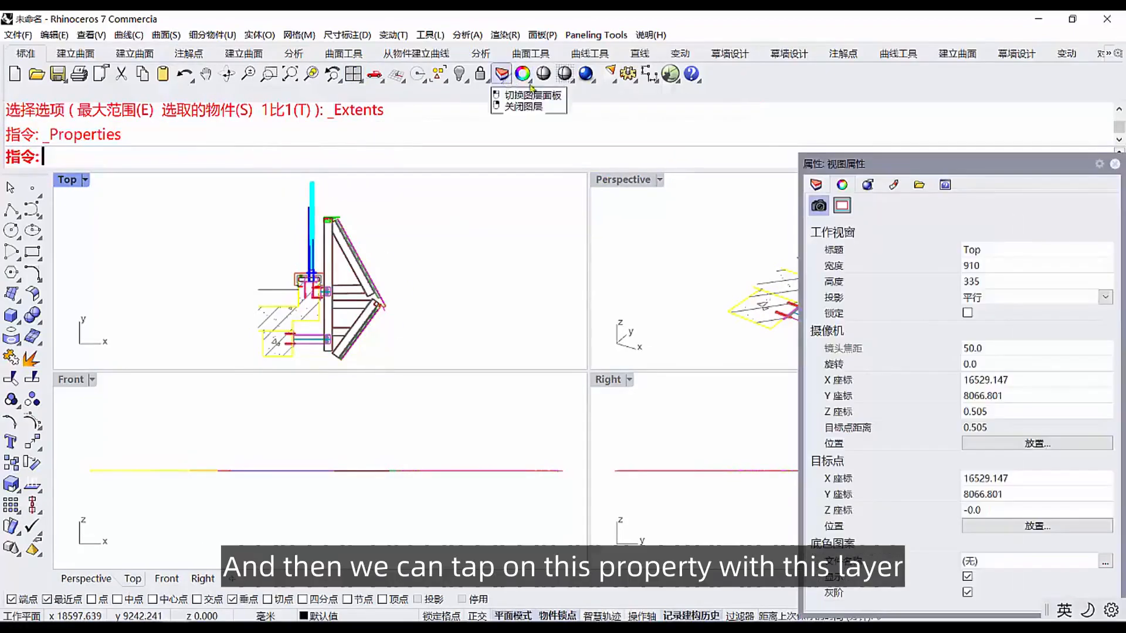
{"action": "left_click", "coordinate": [816, 187]}
{"action": "double_click", "coordinate": [623, 179]}
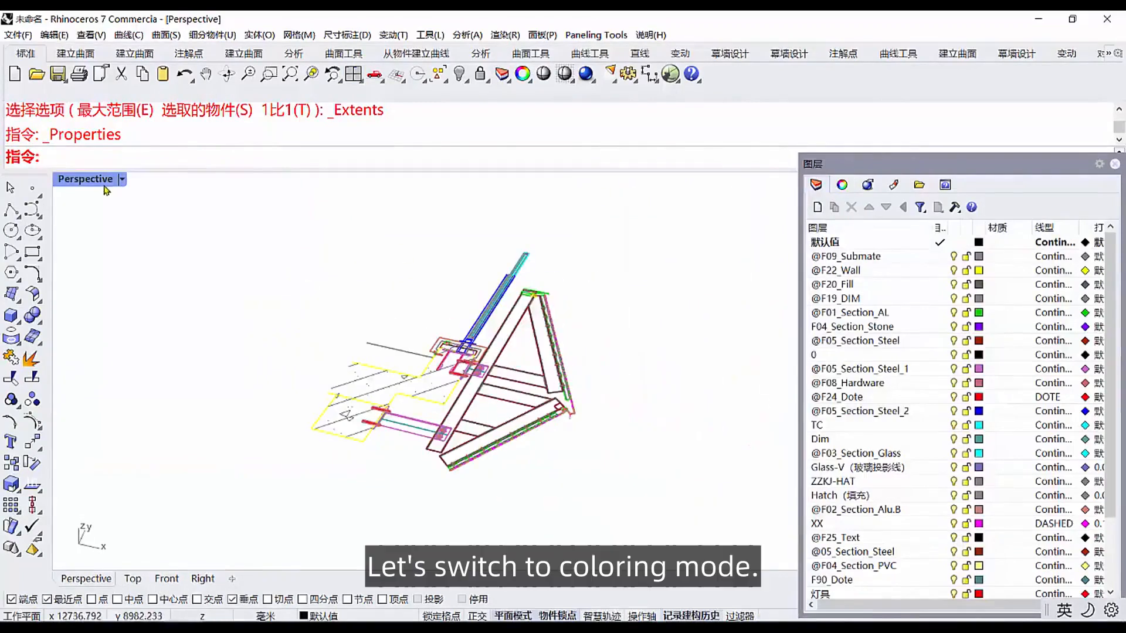
{"action": "left_click", "coordinate": [121, 179]}
{"action": "left_click", "coordinate": [189, 210]}
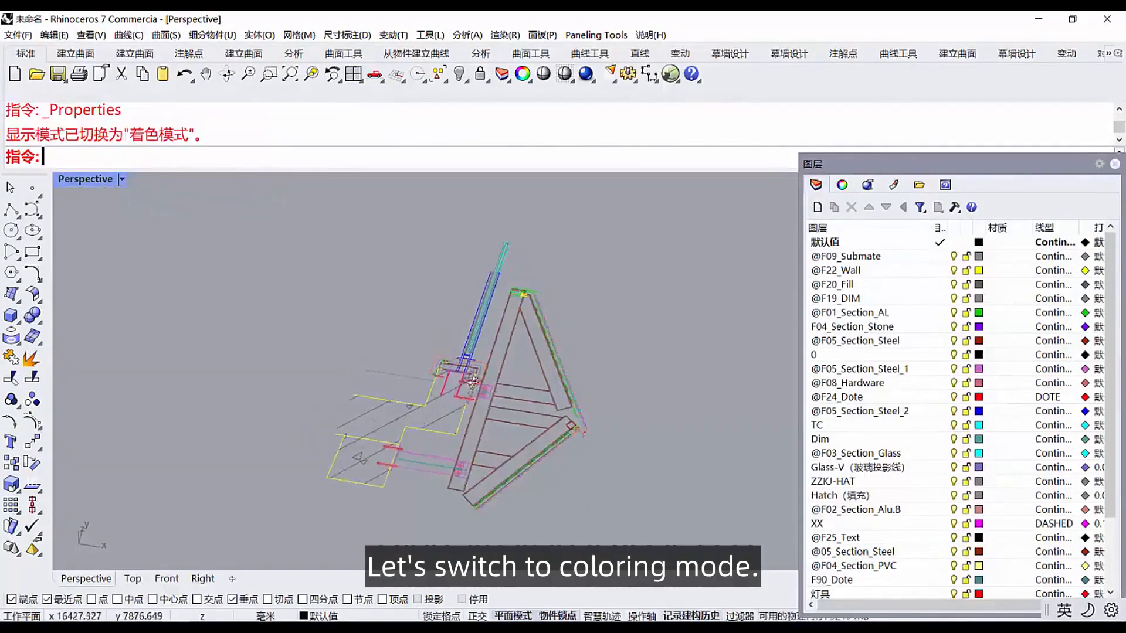
{"action": "scroll", "coordinate": [905, 332], "scroll_direction": "down", "scroll_amount": 1}
{"action": "scroll", "coordinate": [905, 333], "scroll_direction": "down", "scroll_amount": 1}
{"action": "scroll", "coordinate": [833, 248], "scroll_direction": "up", "scroll_amount": 2}
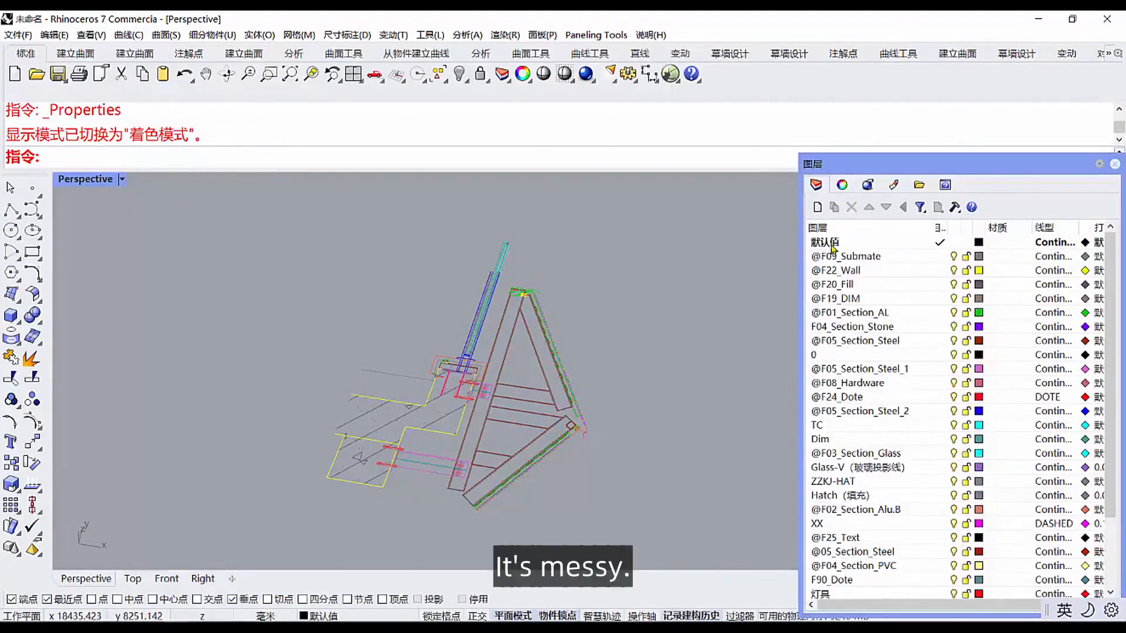
{"action": "left_click", "coordinate": [817, 207]}
{"action": "left_click", "coordinate": [870, 208]}
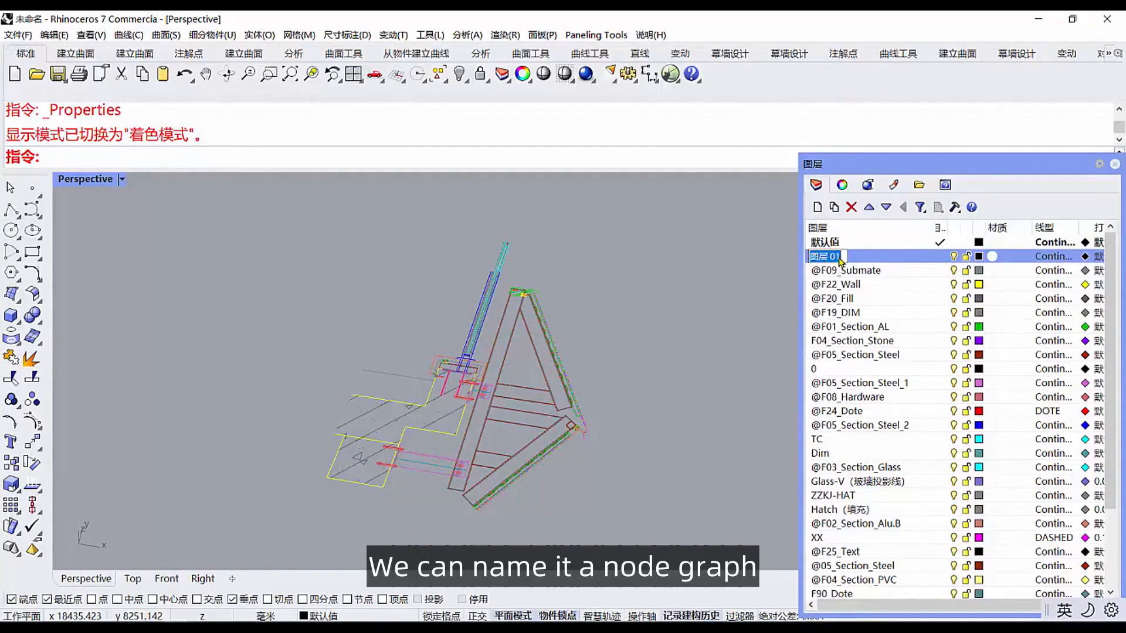
{"action": "left_click", "coordinate": [842, 271]}
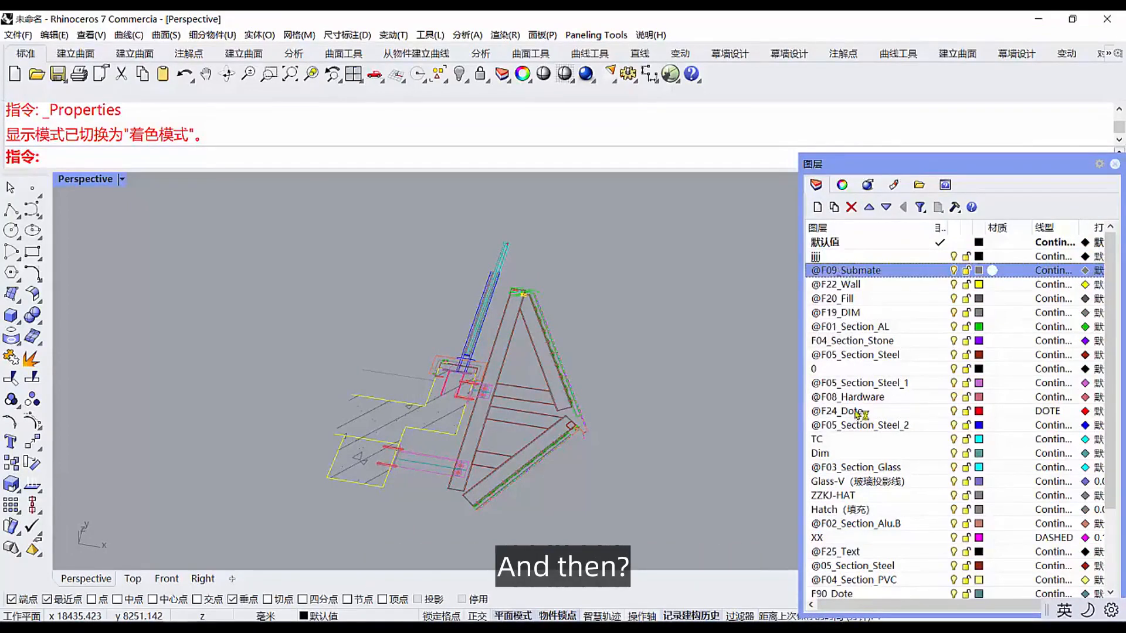
{"action": "scroll", "coordinate": [859, 429], "scroll_direction": "down", "scroll_amount": 3}
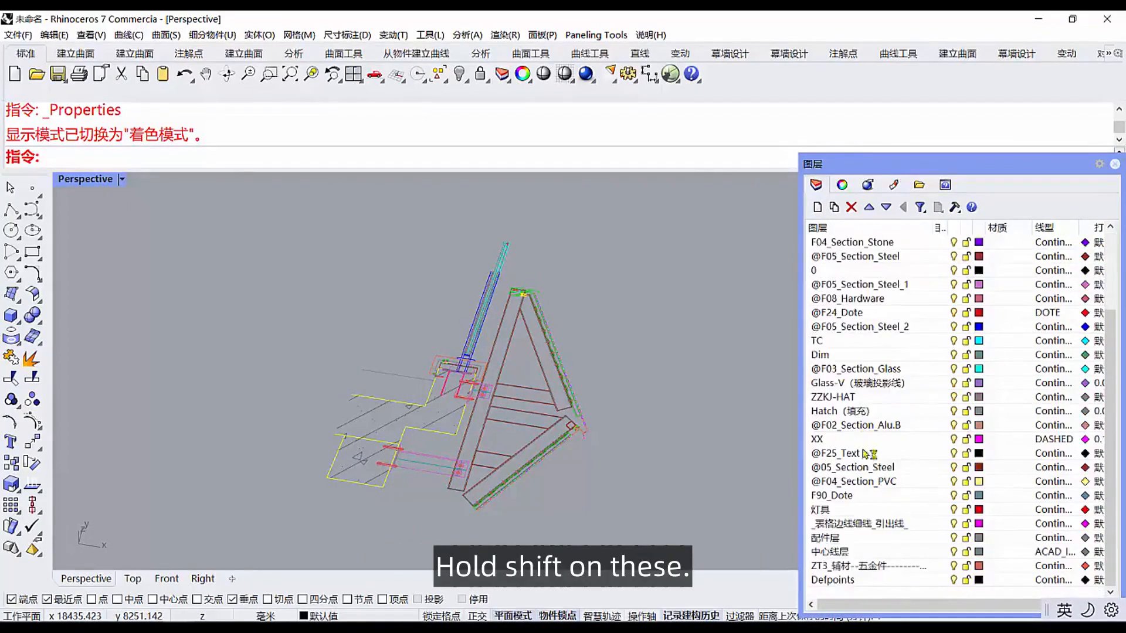
{"action": "left_click", "coordinate": [846, 580], "text": "shift"}
{"action": "scroll", "coordinate": [863, 440], "scroll_direction": "up", "scroll_amount": 3}
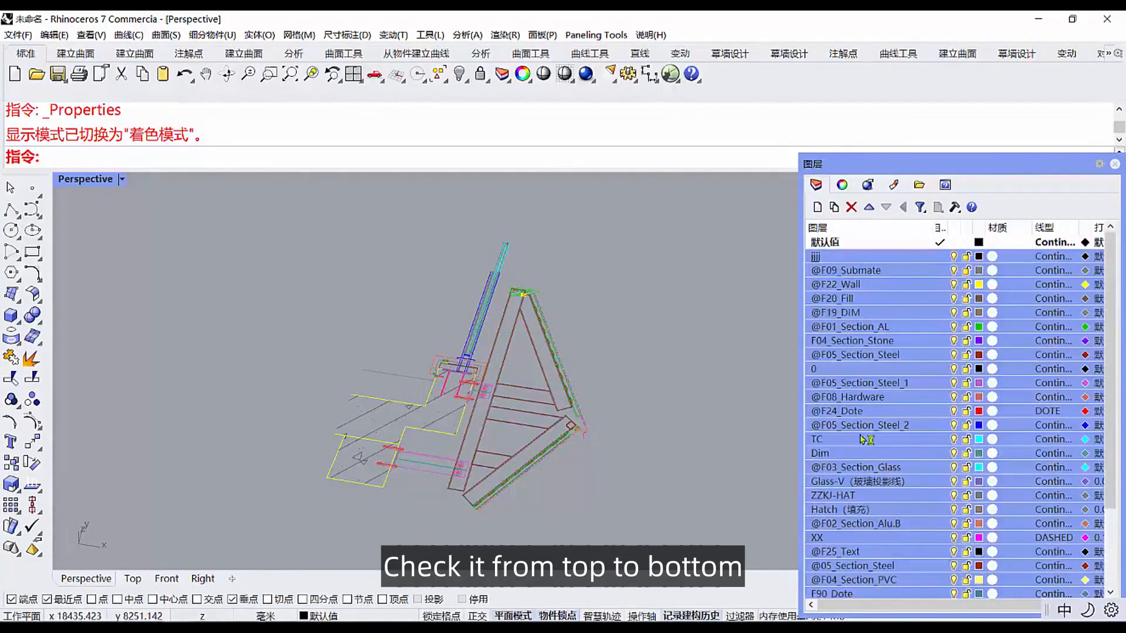
{"action": "left_click", "coordinate": [840, 257], "text": "ctrl"}
{"action": "mouse_move", "coordinate": [842, 267]}
{"action": "left_mouse_down"}
{"action": "mouse_move", "coordinate": [860, 273]}
{"action": "mouse_move", "coordinate": [849, 258]}
{"action": "left_mouse_up"}
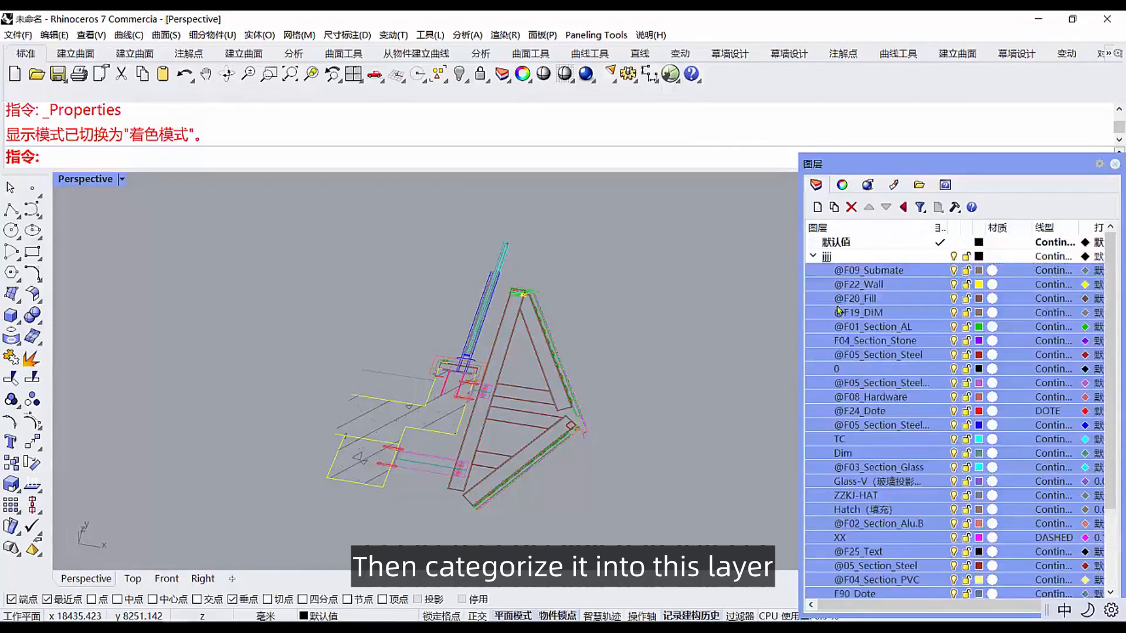
{"action": "left_click", "coordinate": [813, 256]}
Switch the jjjj parent layer off and back on to test hiding the whole node section.
{"action": "right_click_drag", "start_coordinate": [681, 360], "coordinate": [659, 362]}
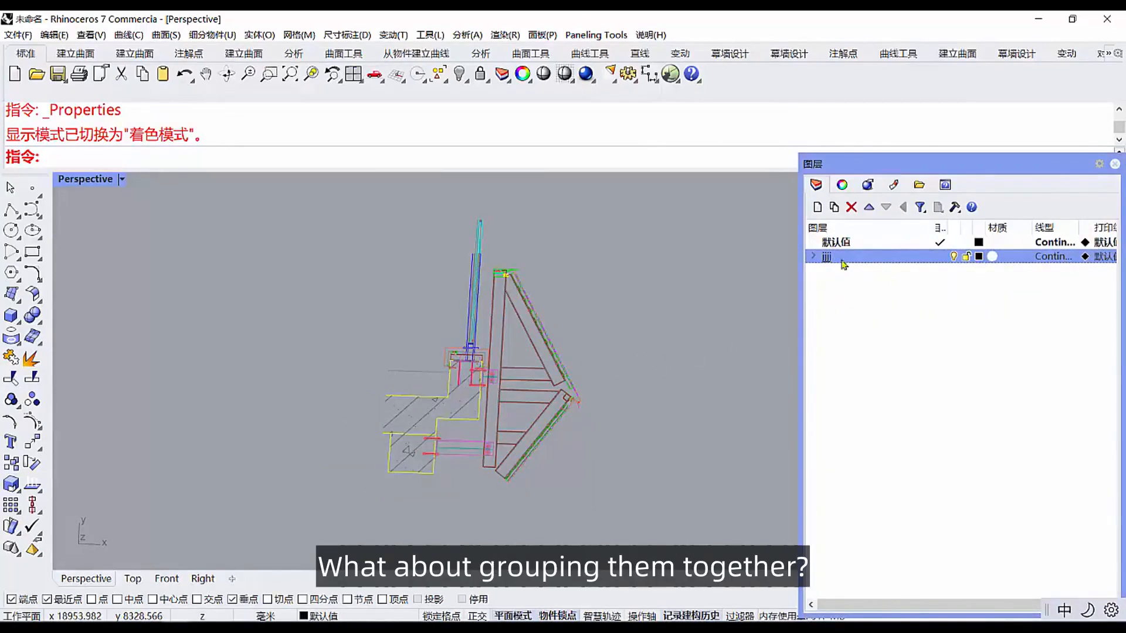
{"action": "left_click", "coordinate": [953, 257]}
{"action": "left_click", "coordinate": [953, 256]}
{"action": "left_click", "coordinate": [608, 319]}
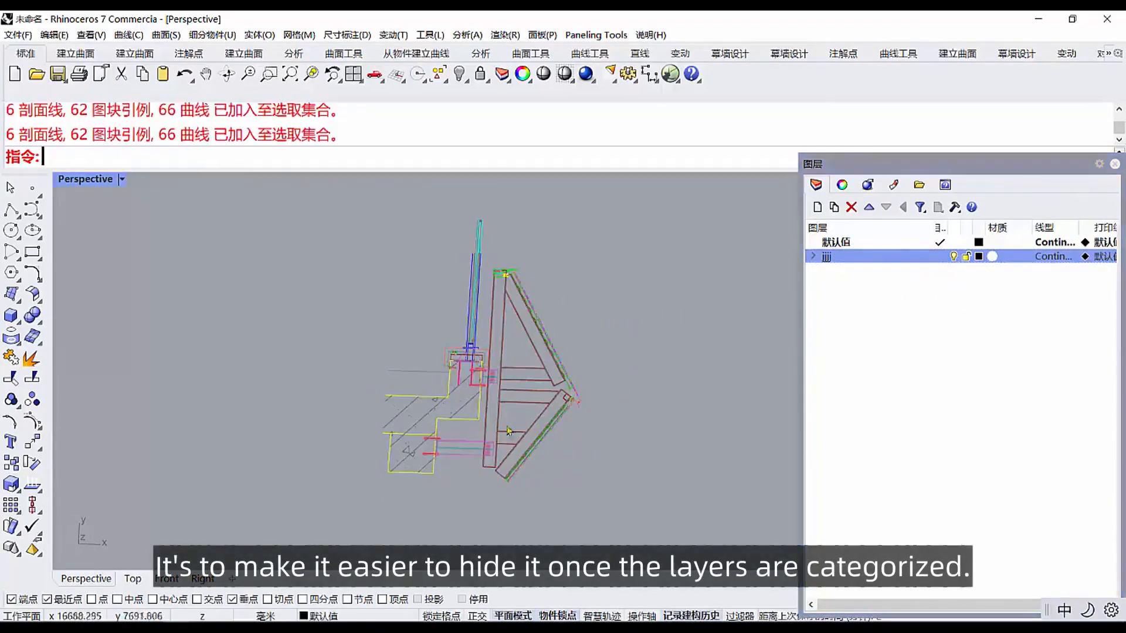
Copy the whole node section to the clipboard and switch to the 连桥模型-R59 bridge model window.
{"action": "left_click_drag", "start_coordinate": [628, 487], "coordinate": [260, 249]}
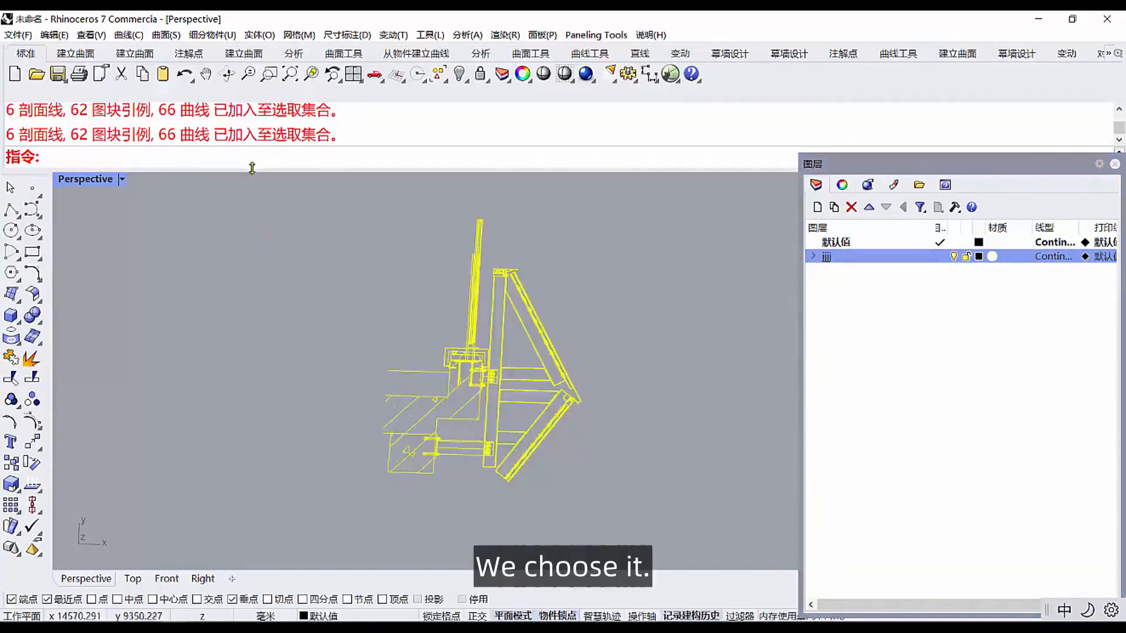
{"action": "left_click", "coordinate": [141, 75]}
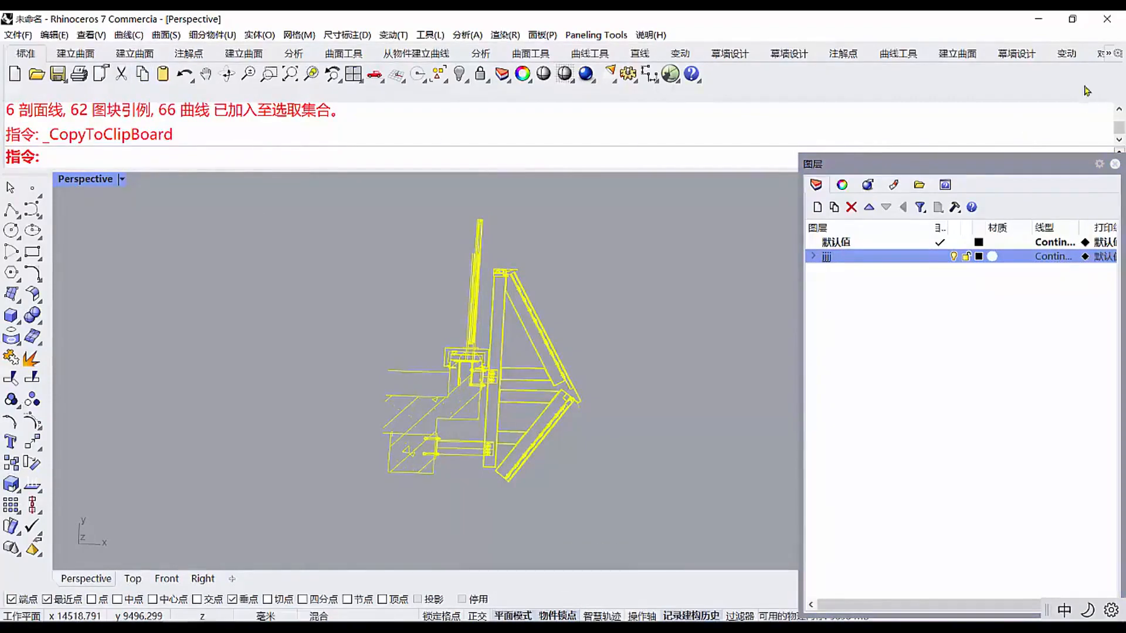
{"action": "left_click", "coordinate": [1039, 22]}
{"action": "right_click_drag", "start_coordinate": [477, 344], "coordinate": [419, 281]}
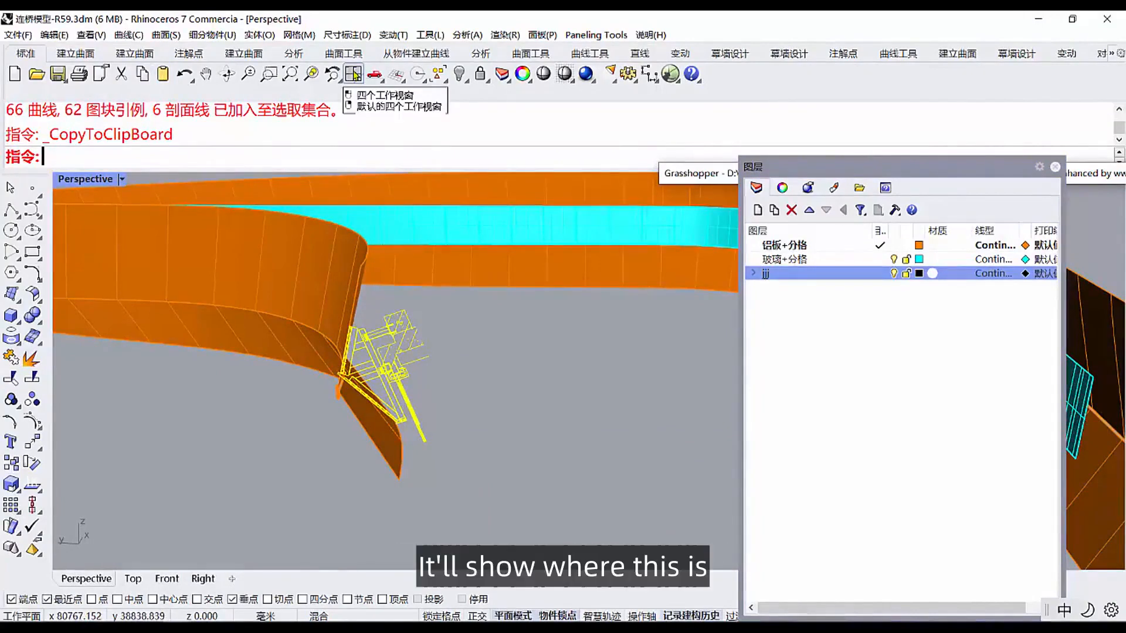
{"action": "left_click", "coordinate": [472, 387]}
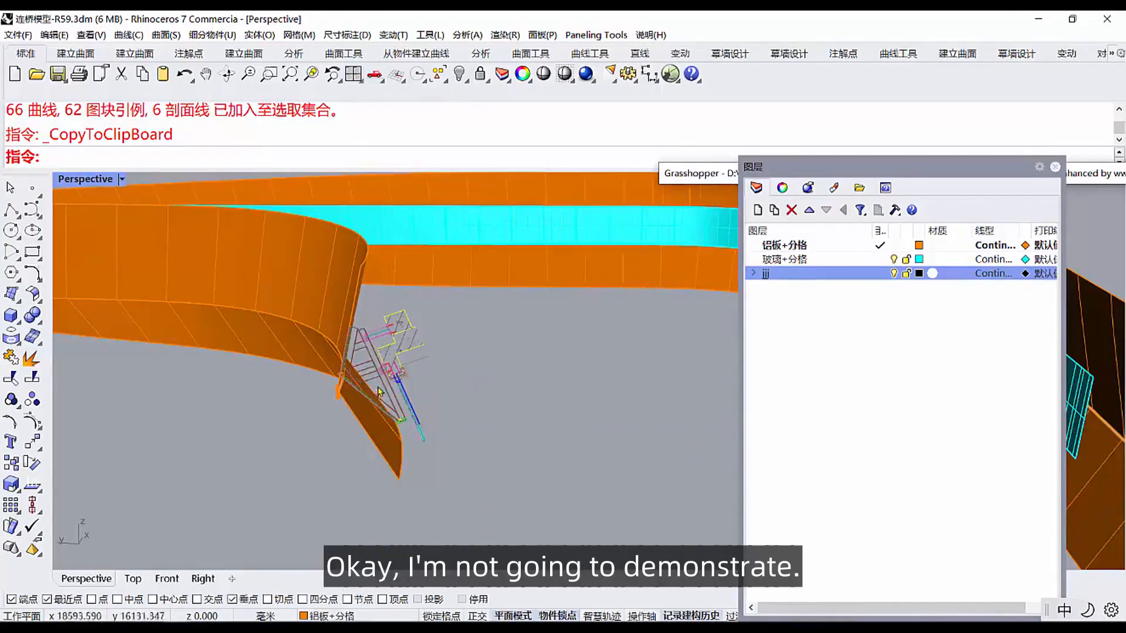
Move the imported node section away from the end edge of the curved orange bridge panels.
{"action": "scroll", "coordinate": [378, 392], "scroll_direction": "up", "scroll_amount": 2}
{"action": "left_click", "coordinate": [378, 359]}
{"action": "right_click_drag", "start_coordinate": [522, 365], "coordinate": [496, 421]}
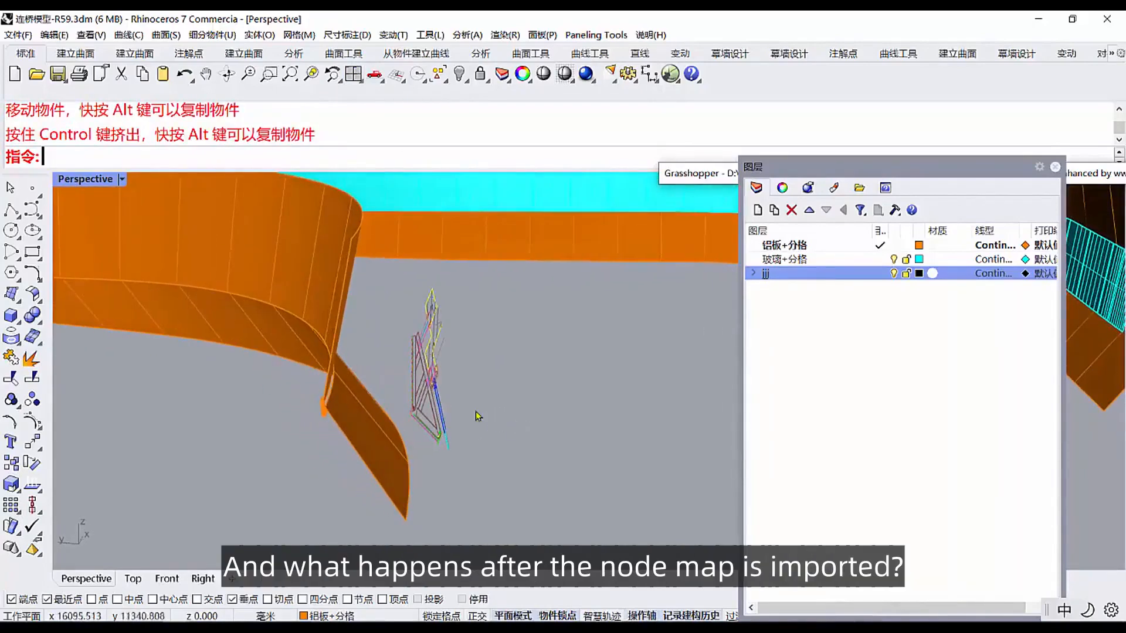
{"action": "left_click", "coordinate": [439, 390]}
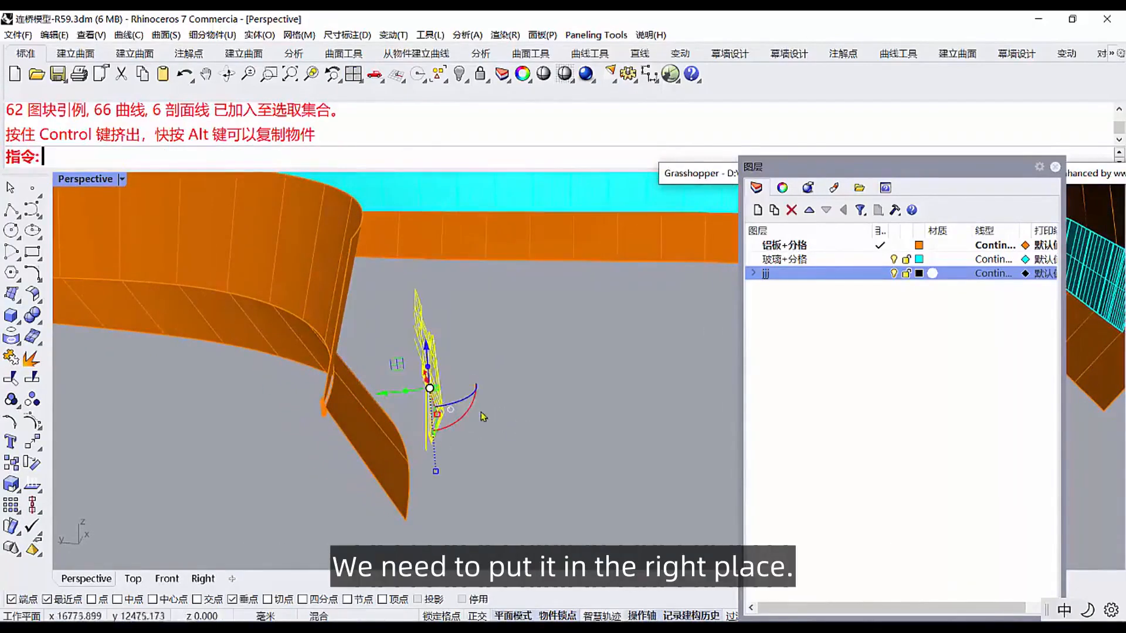
{"action": "left_click", "coordinate": [472, 410]}
{"action": "right_click_drag", "start_coordinate": [511, 420], "coordinate": [419, 415]}
{"action": "scroll", "coordinate": [418, 415], "scroll_direction": "up", "scroll_amount": 4}
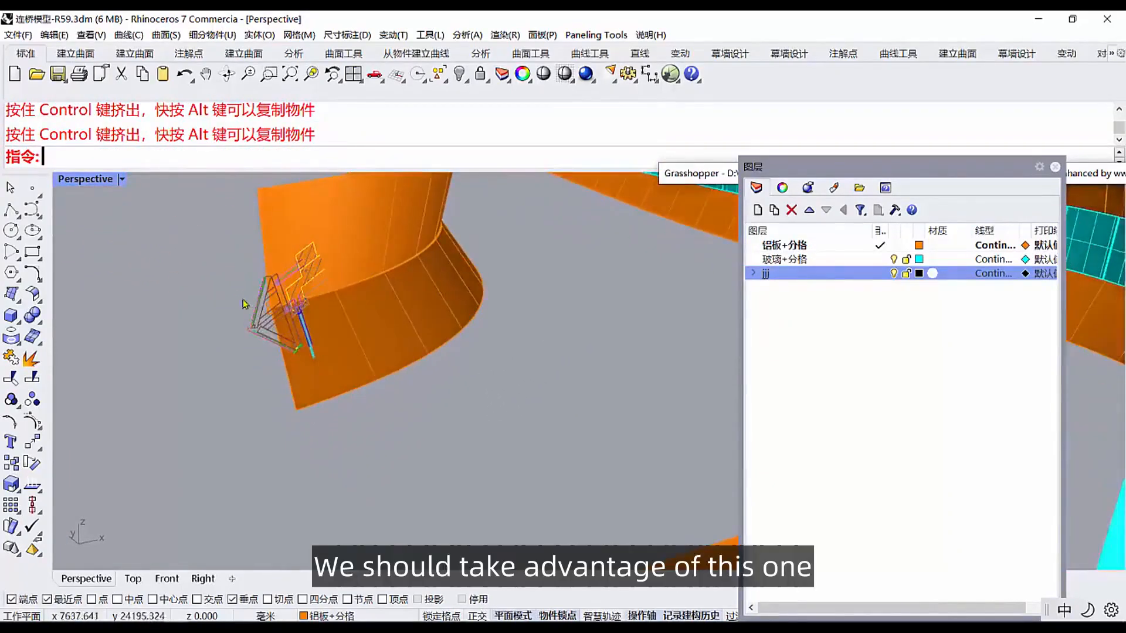
Start a 3-point Orient on the node section, snapping only to Near, with reference points on its lower panel line, upper panel line and long post.
{"action": "left_click", "coordinate": [35, 444]}
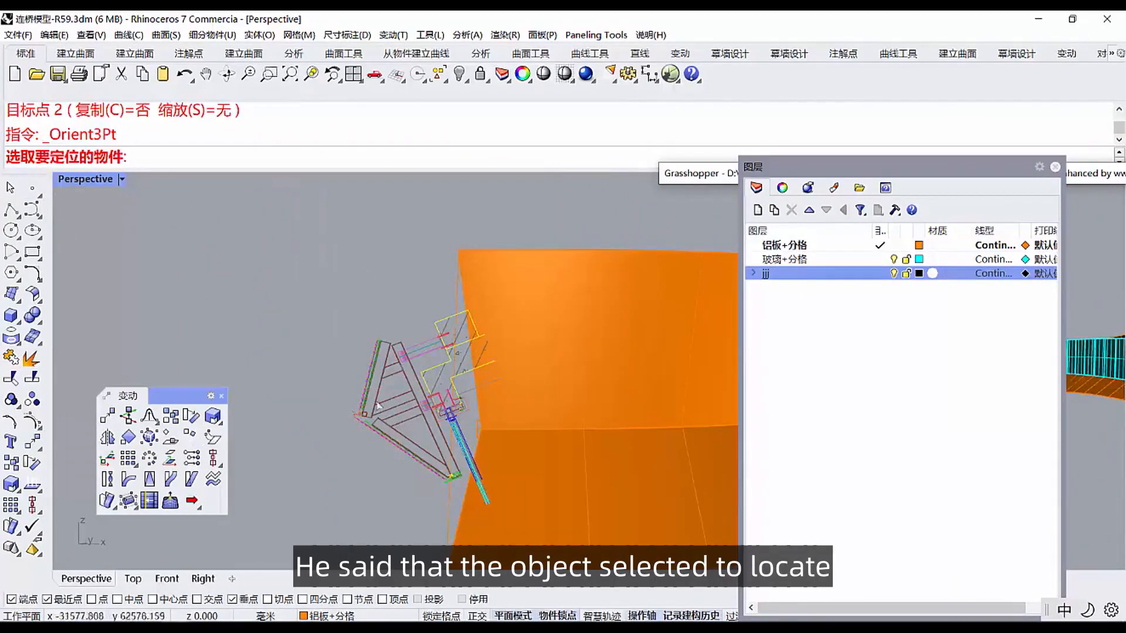
{"action": "left_click", "coordinate": [378, 395]}
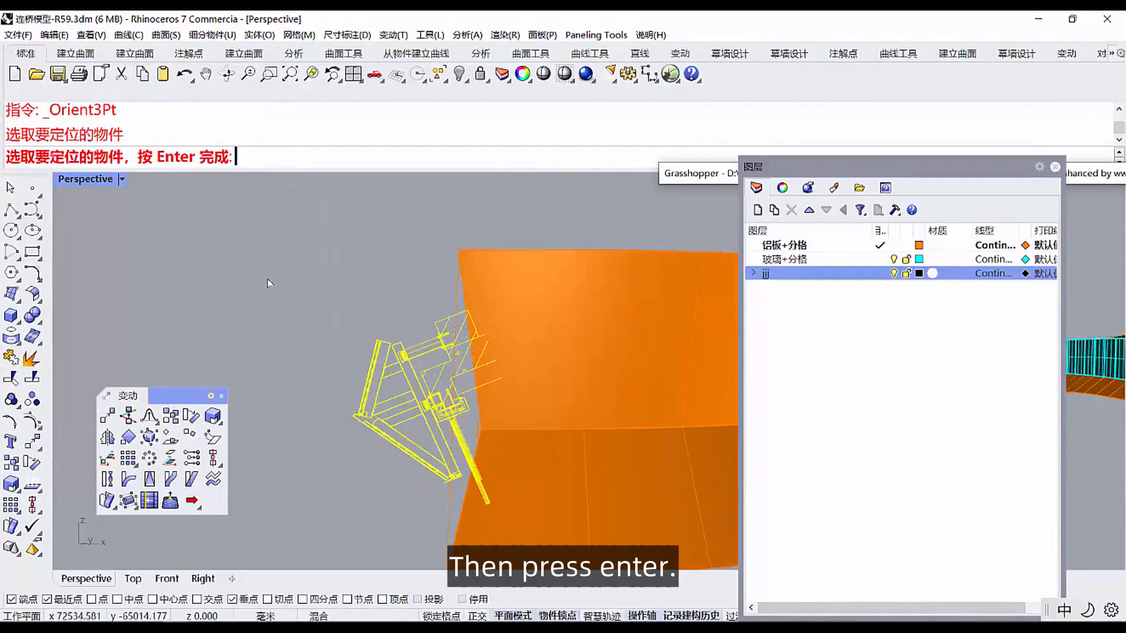
{"action": "key", "text": "Return"}
{"action": "scroll", "coordinate": [359, 442], "scroll_direction": "up", "scroll_amount": 10}
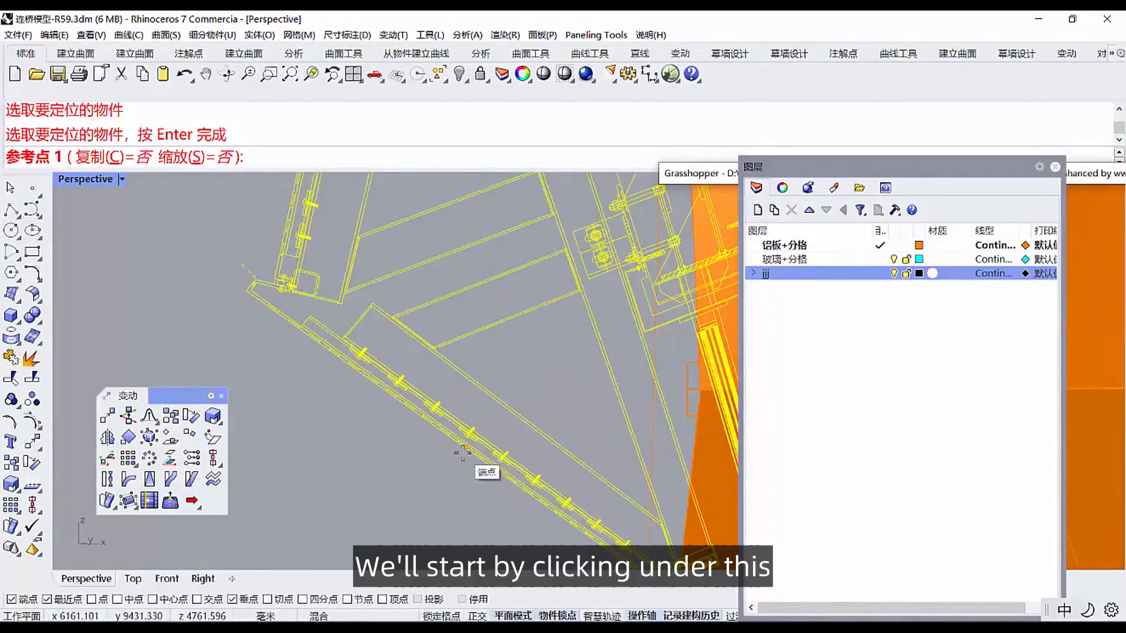
{"action": "left_click", "coordinate": [463, 453]}
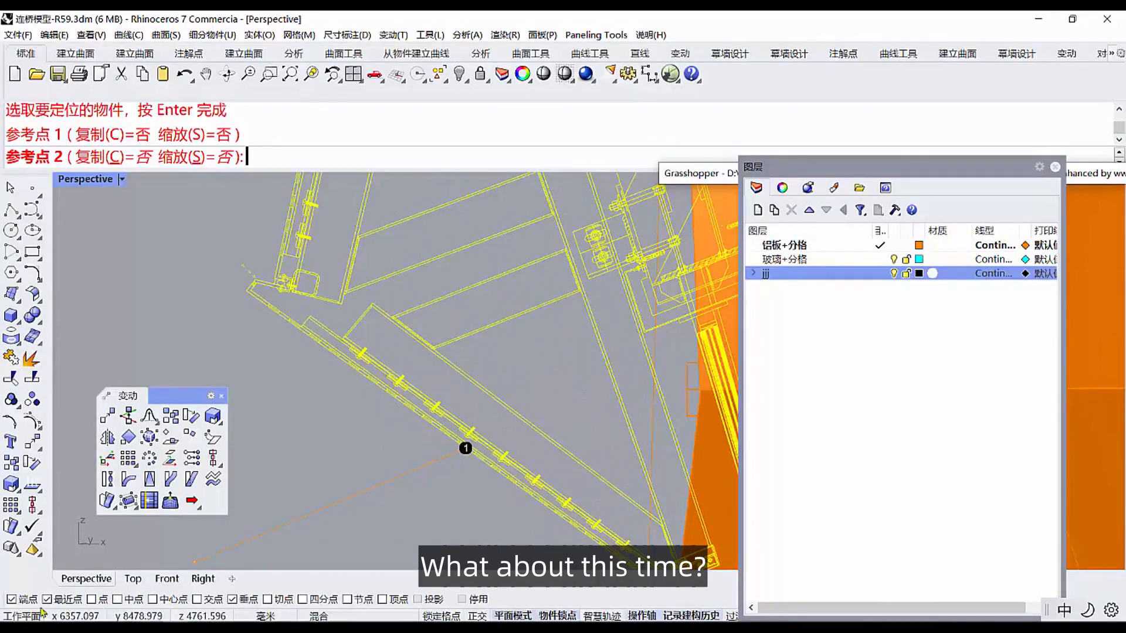
{"action": "scroll", "coordinate": [377, 447], "scroll_direction": "down", "scroll_amount": 3}
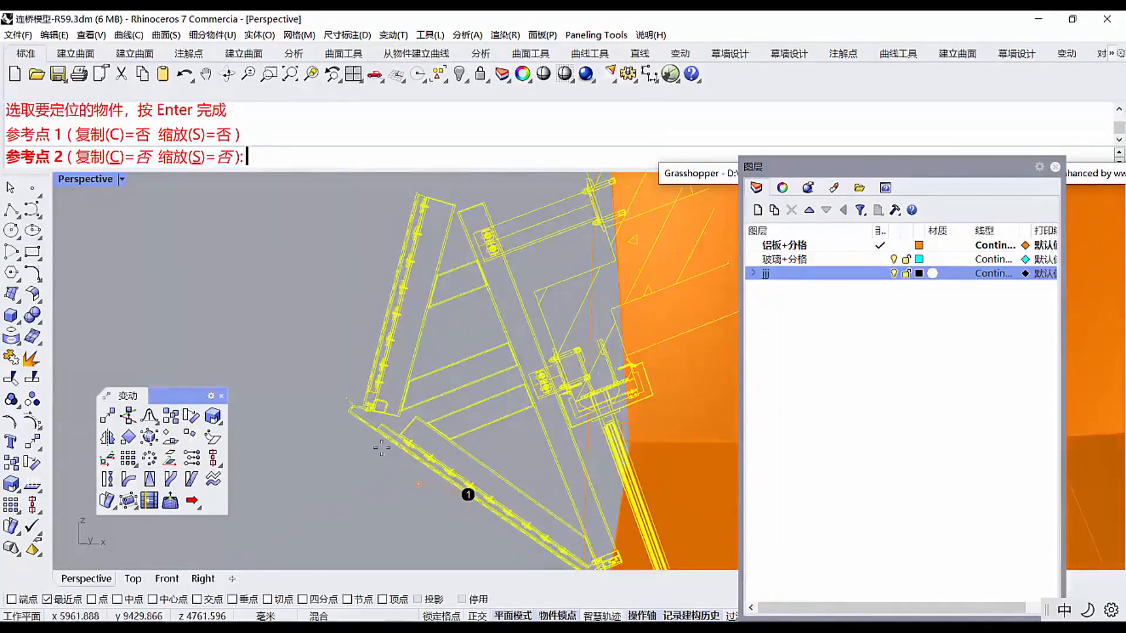
{"action": "scroll", "coordinate": [369, 375], "scroll_direction": "up", "scroll_amount": 5}
{"action": "left_click", "coordinate": [413, 337]}
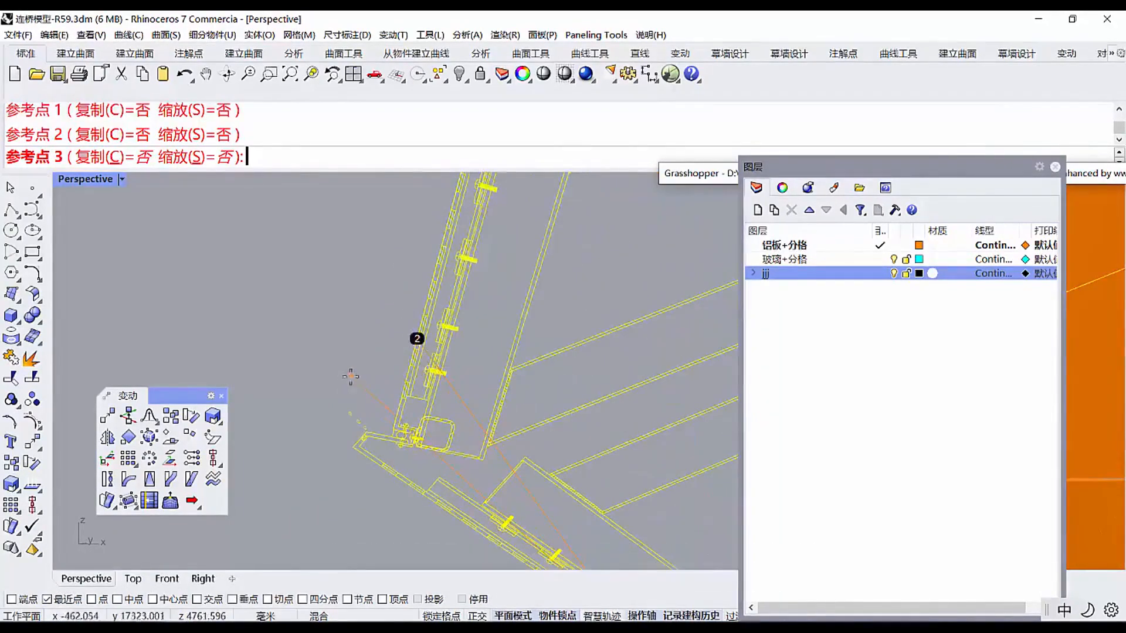
{"action": "scroll", "coordinate": [510, 352], "scroll_direction": "up", "scroll_amount": 3}
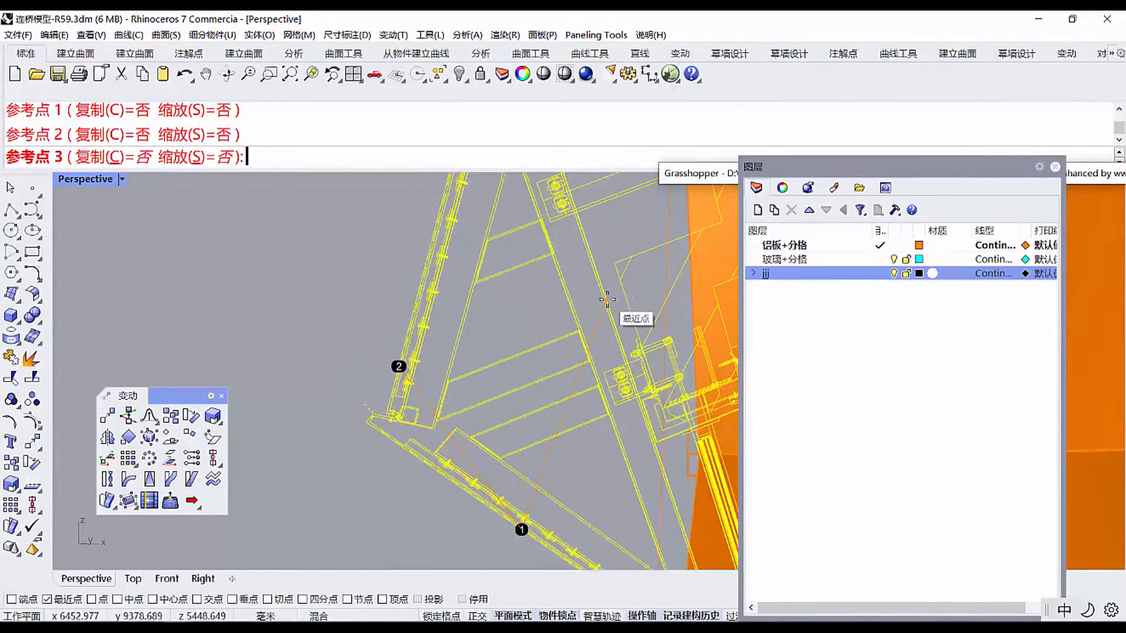
{"action": "left_click", "coordinate": [606, 301]}
Place the three target points around the end edges of the upper and lower orange panels to orient the node section there.
{"action": "right_click_drag", "start_coordinate": [493, 499], "coordinate": [549, 304]}
{"action": "left_click", "coordinate": [549, 301]}
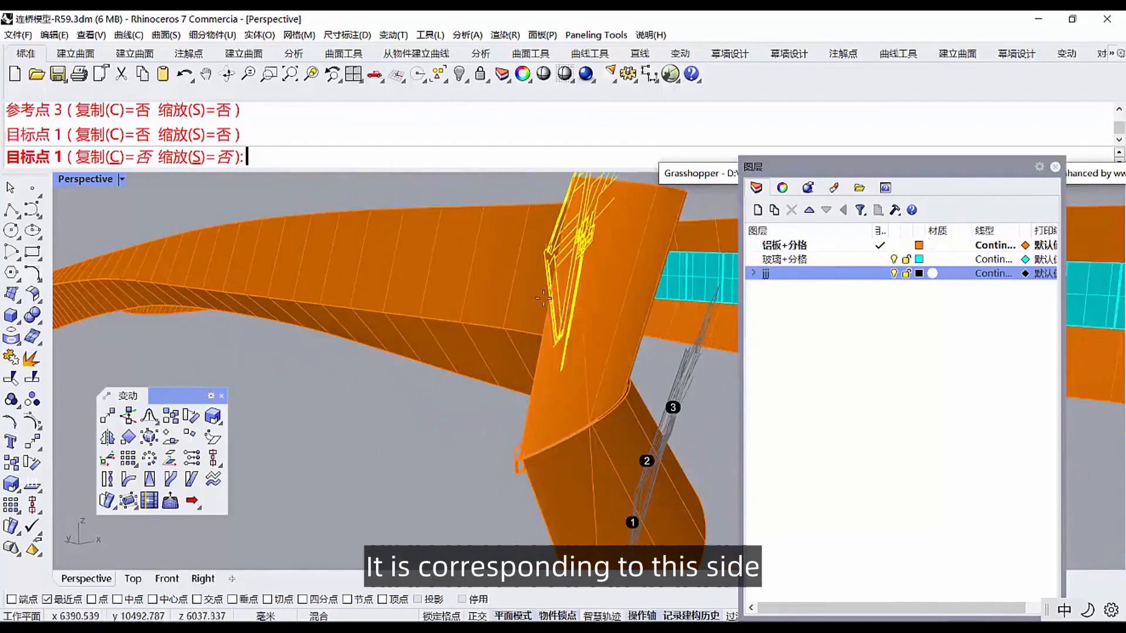
{"action": "left_click", "coordinate": [546, 521]}
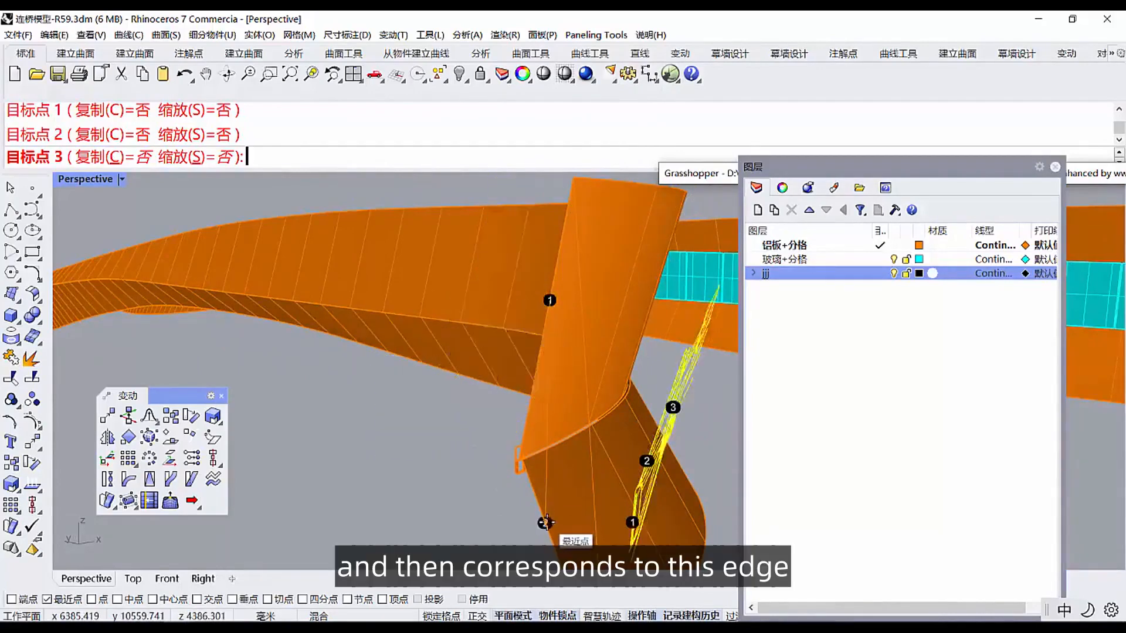
{"action": "left_click", "coordinate": [593, 475]}
{"action": "right_click_drag", "start_coordinate": [590, 475], "coordinate": [541, 285]}
{"action": "scroll", "coordinate": [547, 400], "scroll_direction": "up", "scroll_amount": 6}
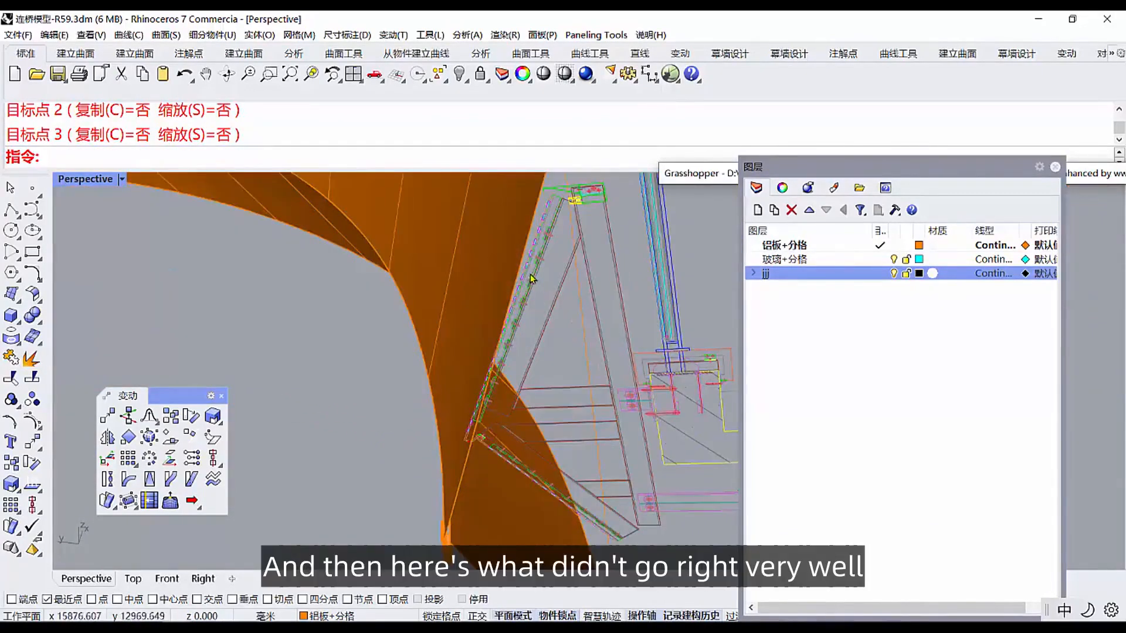
Start a two-point Orient on the node section without scaling and pick two reference points along its upper panel line.
{"action": "left_click", "coordinate": [531, 275]}
{"action": "key", "text": "Escape"}
{"action": "left_click", "coordinate": [128, 437]}
{"action": "left_click", "coordinate": [531, 275]}
{"action": "key", "text": "Return"}
{"action": "scroll", "coordinate": [524, 258], "scroll_direction": "up", "scroll_amount": 3}
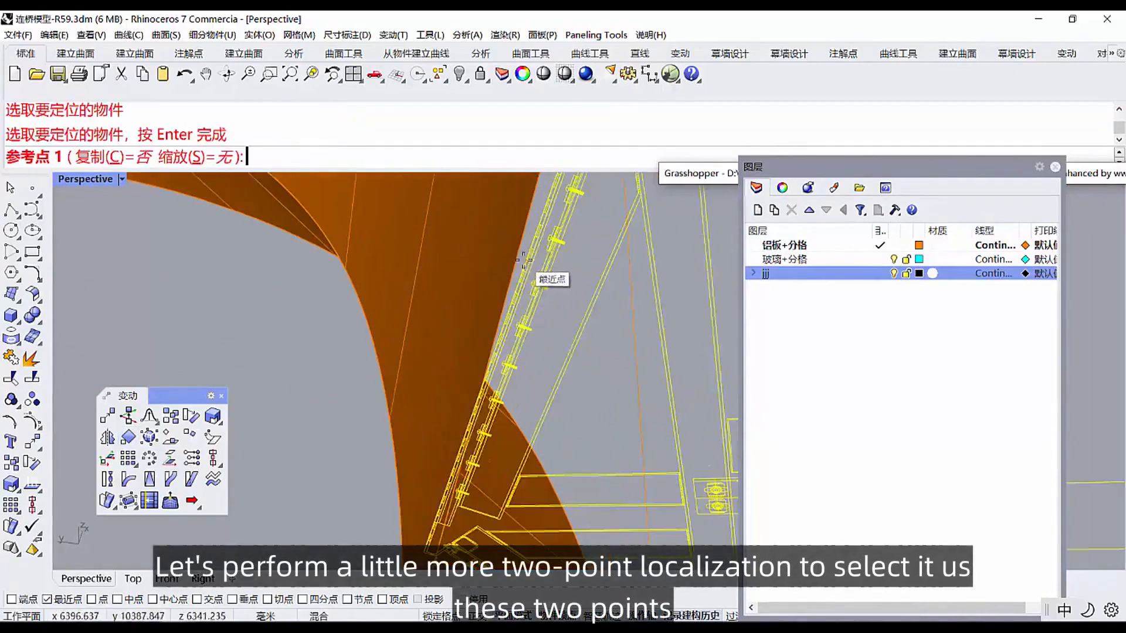
{"action": "left_click", "coordinate": [524, 259]}
{"action": "scroll", "coordinate": [501, 356], "scroll_direction": "up", "scroll_amount": 5}
{"action": "left_click", "coordinate": [481, 363]}
{"action": "scroll", "coordinate": [507, 255], "scroll_direction": "down", "scroll_amount": 7}
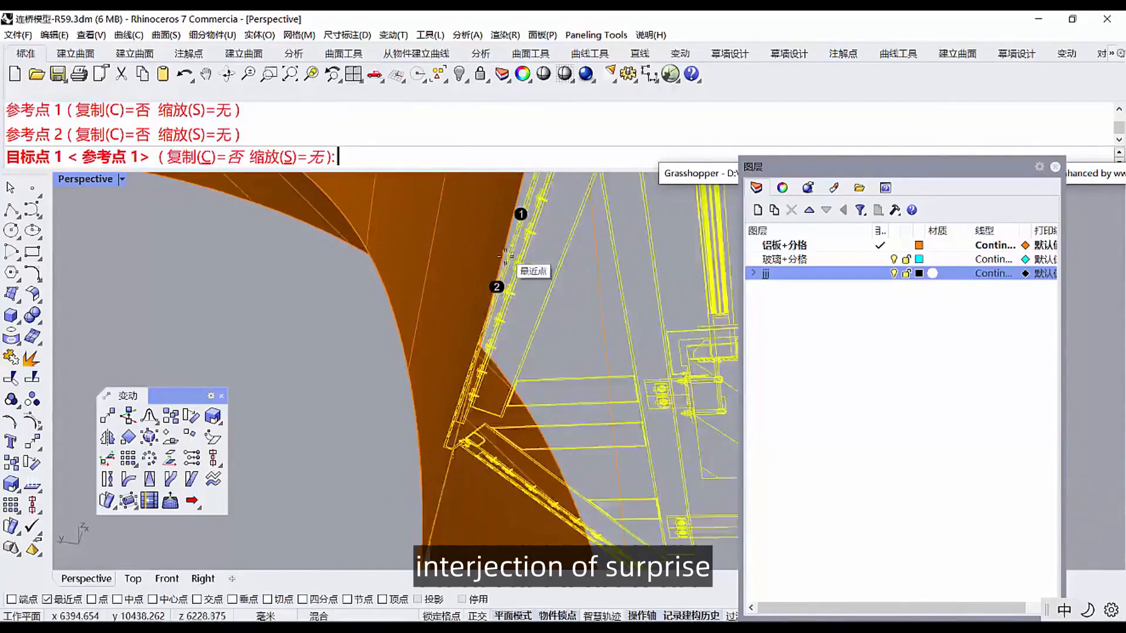
Pick two target points along the end edge of the upper orange panel to align the node section with it.
{"action": "scroll", "coordinate": [505, 257], "scroll_direction": "down", "scroll_amount": 2}
{"action": "scroll", "coordinate": [456, 396], "scroll_direction": "up", "scroll_amount": 3}
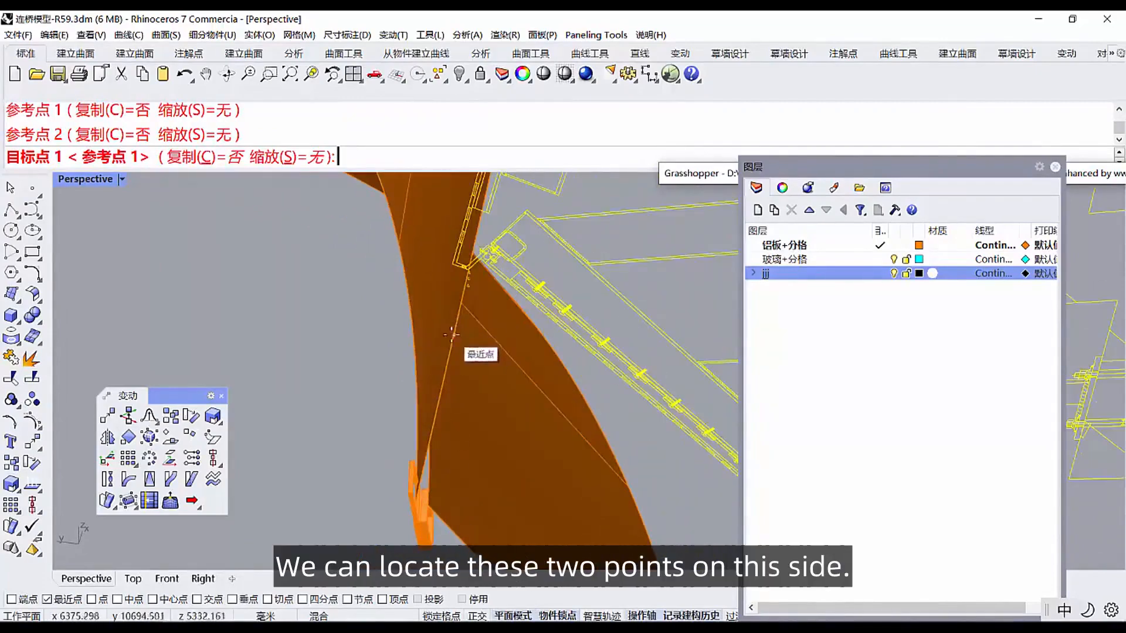
{"action": "left_click", "coordinate": [452, 334]}
{"action": "left_click", "coordinate": [440, 375]}
{"action": "mouse_move", "coordinate": [437, 369]}
{"action": "right_mouse_down"}
{"action": "mouse_move", "coordinate": [410, 419]}
{"action": "mouse_move", "coordinate": [447, 353]}
{"action": "mouse_move", "coordinate": [379, 431]}
{"action": "mouse_move", "coordinate": [492, 387]}
{"action": "right_mouse_up"}
{"action": "scroll", "coordinate": [433, 381], "scroll_direction": "down", "scroll_amount": 4}
{"action": "scroll", "coordinate": [409, 422], "scroll_direction": "down", "scroll_amount": 3}
{"action": "scroll", "coordinate": [378, 433], "scroll_direction": "up", "scroll_amount": 6}
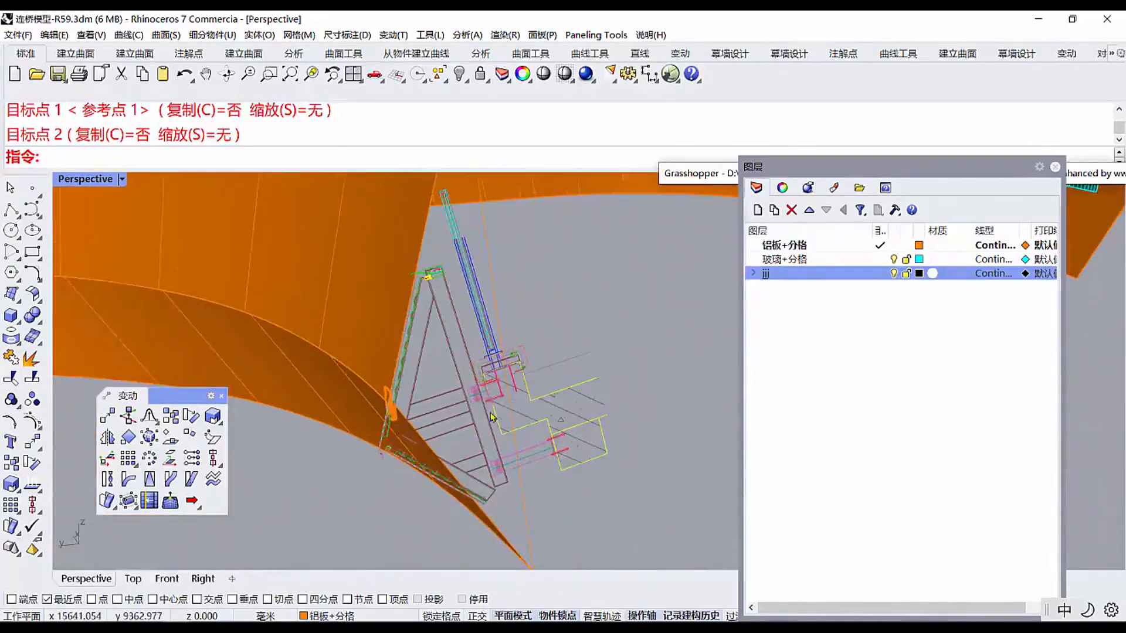
Hide the jjj node section layer and turn on the 龙骨 keel layer at the bridge end.
{"action": "left_click", "coordinate": [893, 273]}
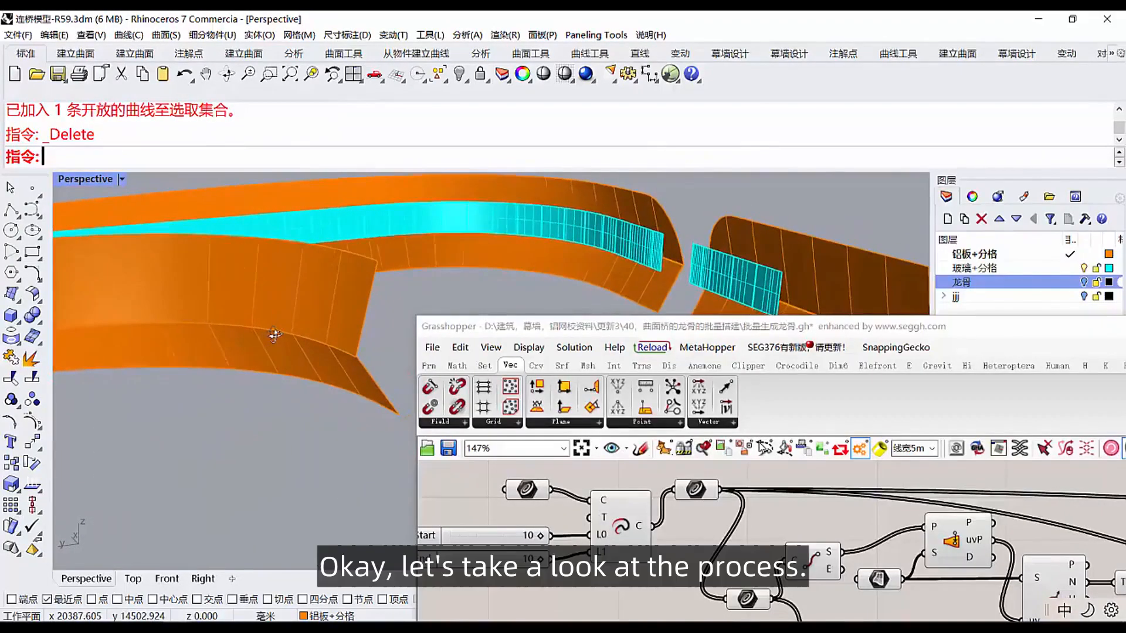
{"action": "right_click_drag", "start_coordinate": [274, 334], "coordinate": [322, 390]}
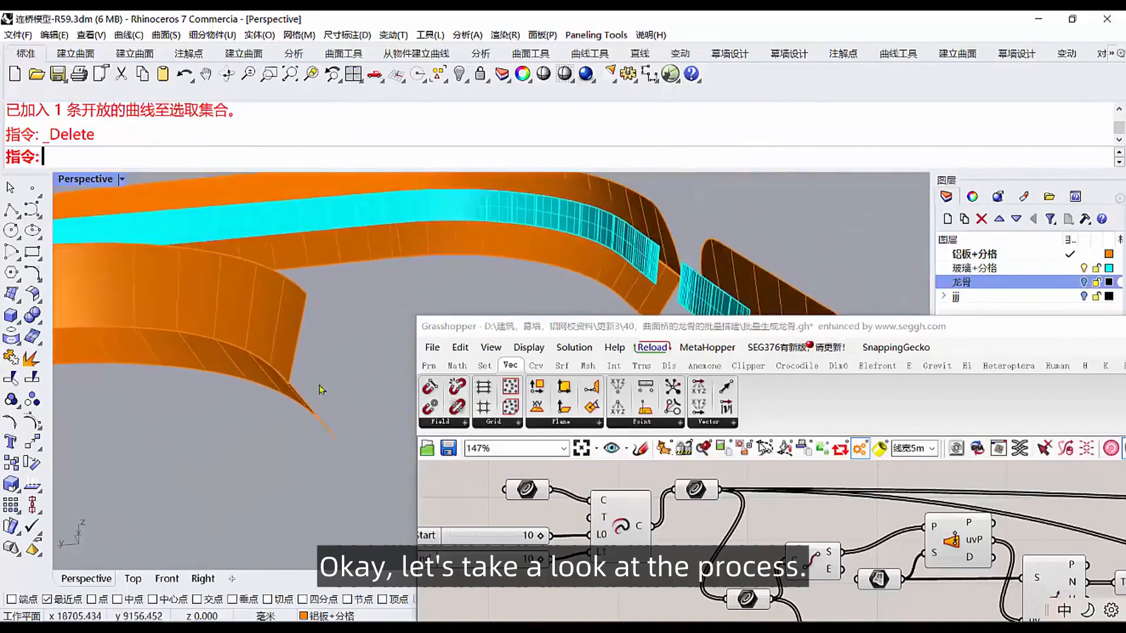
{"action": "scroll", "coordinate": [289, 367], "scroll_direction": "up", "scroll_amount": 2}
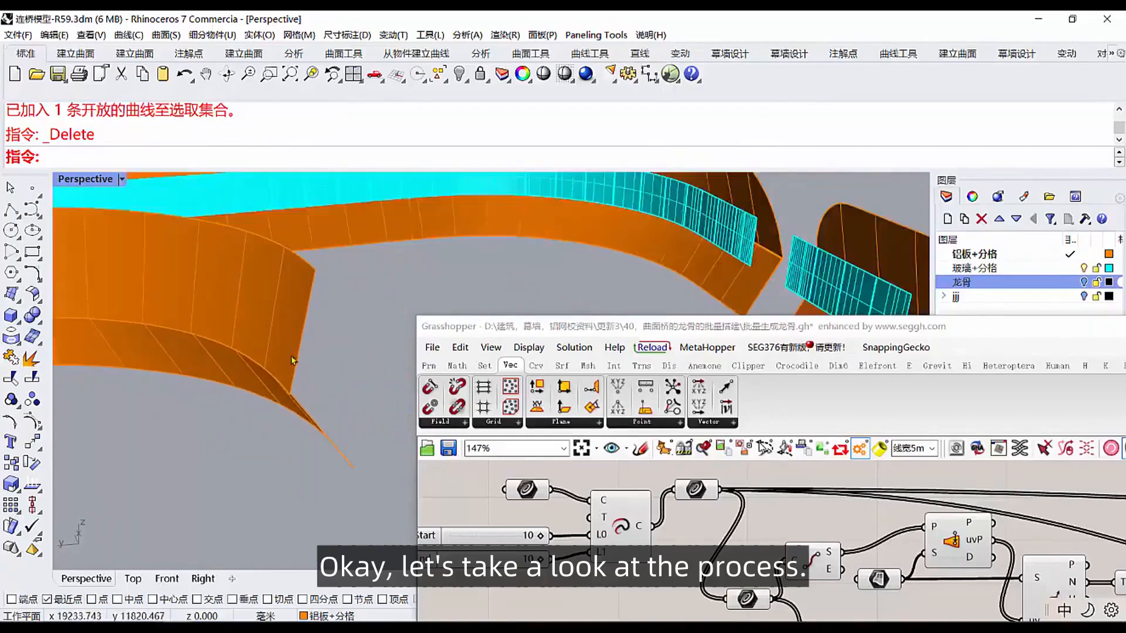
{"action": "left_click", "coordinate": [1084, 283]}
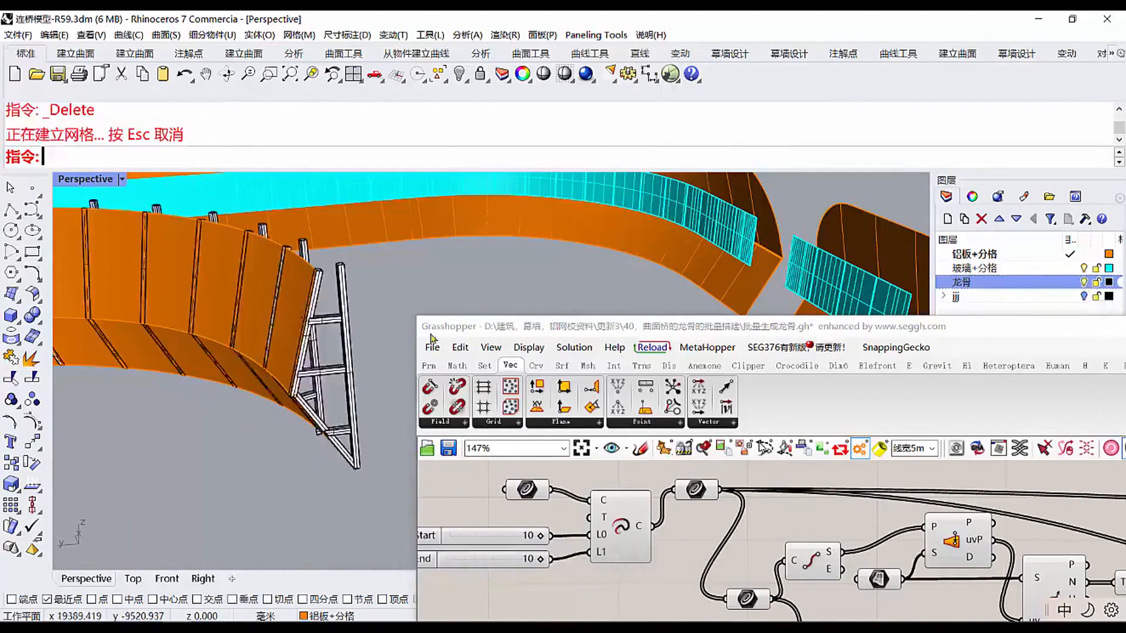
Examine from several sides how the finished keel frames sit behind the orange panels and where their members connect.
{"action": "right_click_drag", "start_coordinate": [367, 333], "coordinate": [195, 378]}
{"action": "scroll", "coordinate": [134, 387], "scroll_direction": "up", "scroll_amount": 5}
{"action": "scroll", "coordinate": [245, 300], "scroll_direction": "down", "scroll_amount": 6}
{"action": "right_click_drag", "start_coordinate": [262, 336], "coordinate": [252, 310]}
{"action": "scroll", "coordinate": [329, 335], "scroll_direction": "up", "scroll_amount": 2}
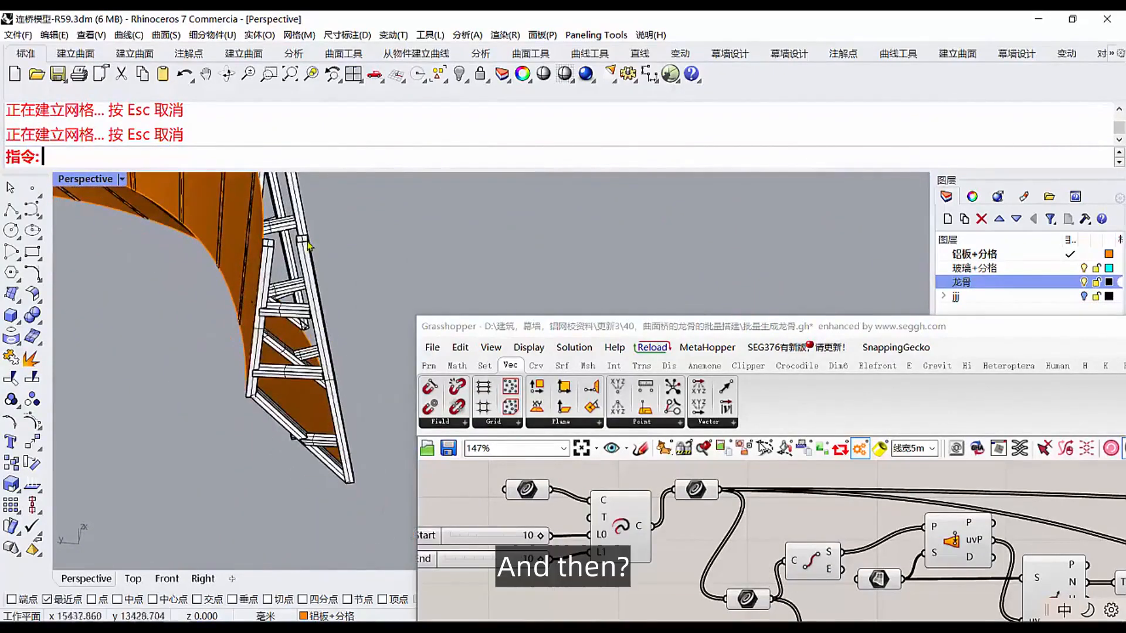
{"action": "scroll", "coordinate": [310, 334], "scroll_direction": "down", "scroll_amount": 3}
{"action": "scroll", "coordinate": [322, 283], "scroll_direction": "up", "scroll_amount": 3}
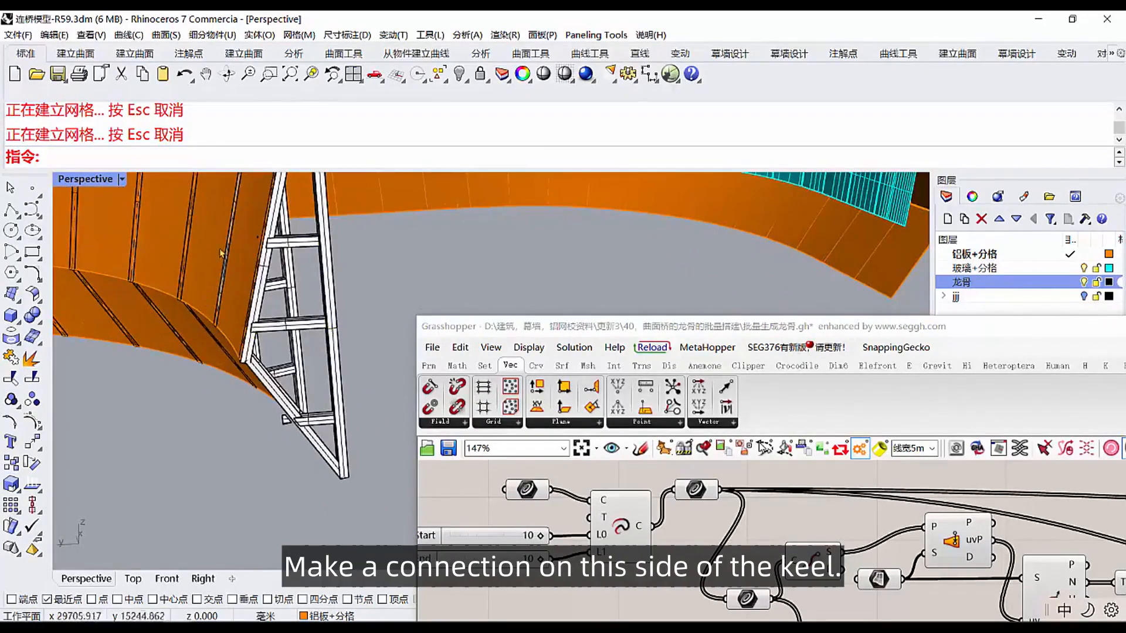
{"action": "scroll", "coordinate": [297, 279], "scroll_direction": "down", "scroll_amount": 3}
{"action": "scroll", "coordinate": [194, 370], "scroll_direction": "up", "scroll_amount": 7}
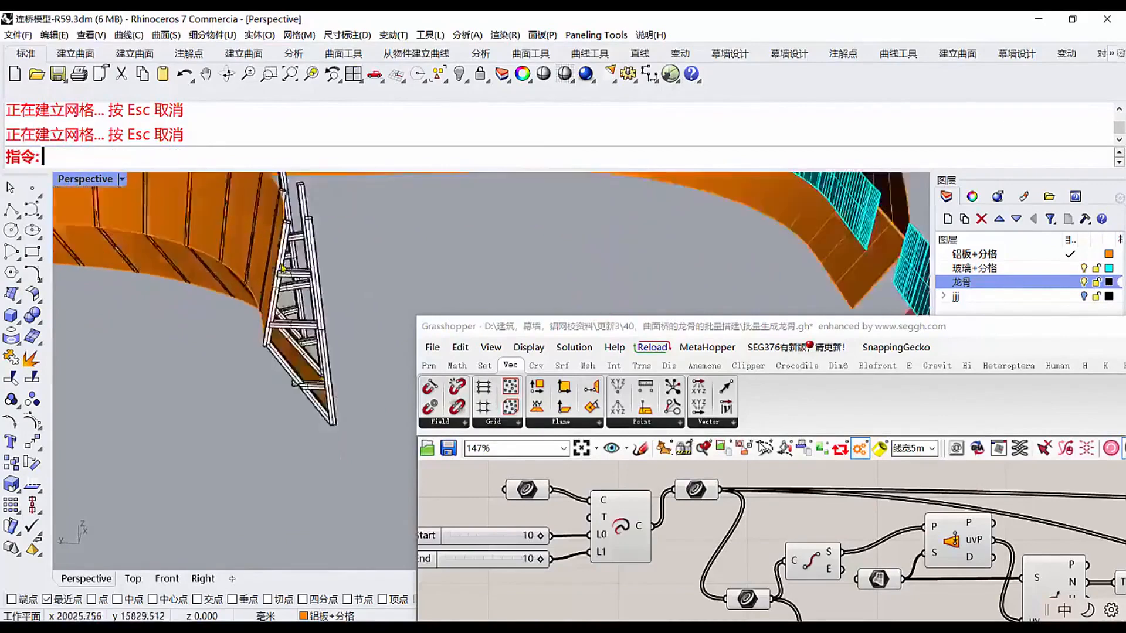
{"action": "scroll", "coordinate": [193, 371], "scroll_direction": "up", "scroll_amount": 2}
Select the ungrouped vertical keel member at the joint and hide it to expose the connection behind it.
{"action": "left_click", "coordinate": [207, 357]}
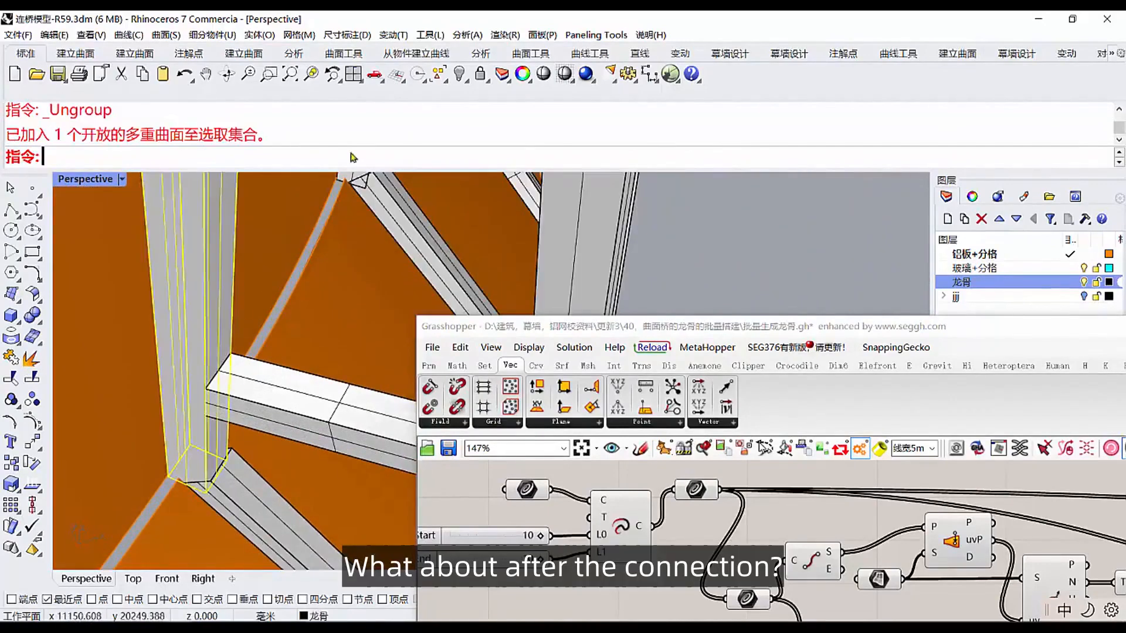
{"action": "left_click", "coordinate": [459, 73]}
{"action": "right_click_drag", "start_coordinate": [300, 460], "coordinate": [276, 451]}
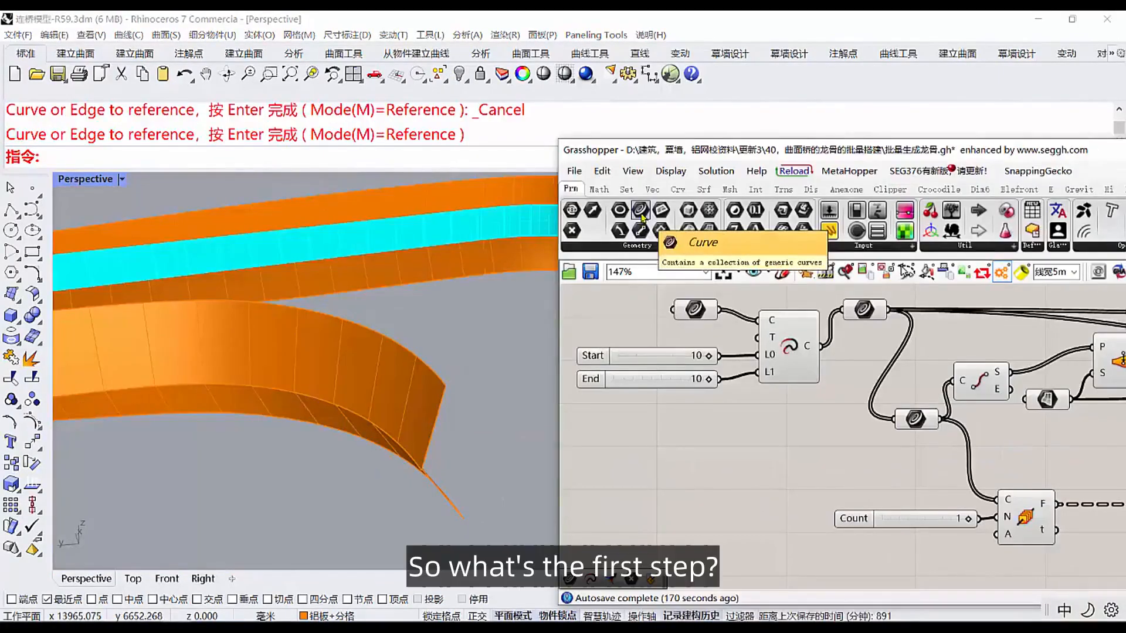
Add a Curve parameter in Grasshopper and reference multiple division curves of the upper orange panel row in it.
{"action": "left_click_drag", "start_coordinate": [643, 220], "coordinate": [743, 461]}
{"action": "left_click_drag", "start_coordinate": [656, 218], "coordinate": [667, 458]}
{"action": "right_click", "coordinate": [668, 456]}
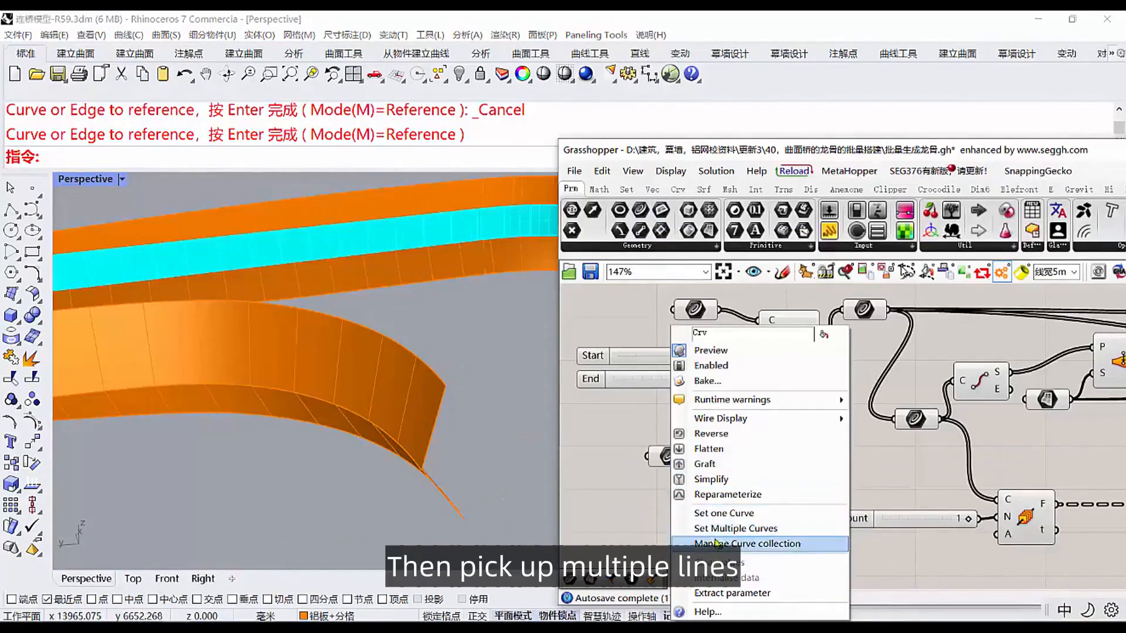
{"action": "left_click", "coordinate": [736, 528]}
{"action": "left_click", "coordinate": [427, 453]}
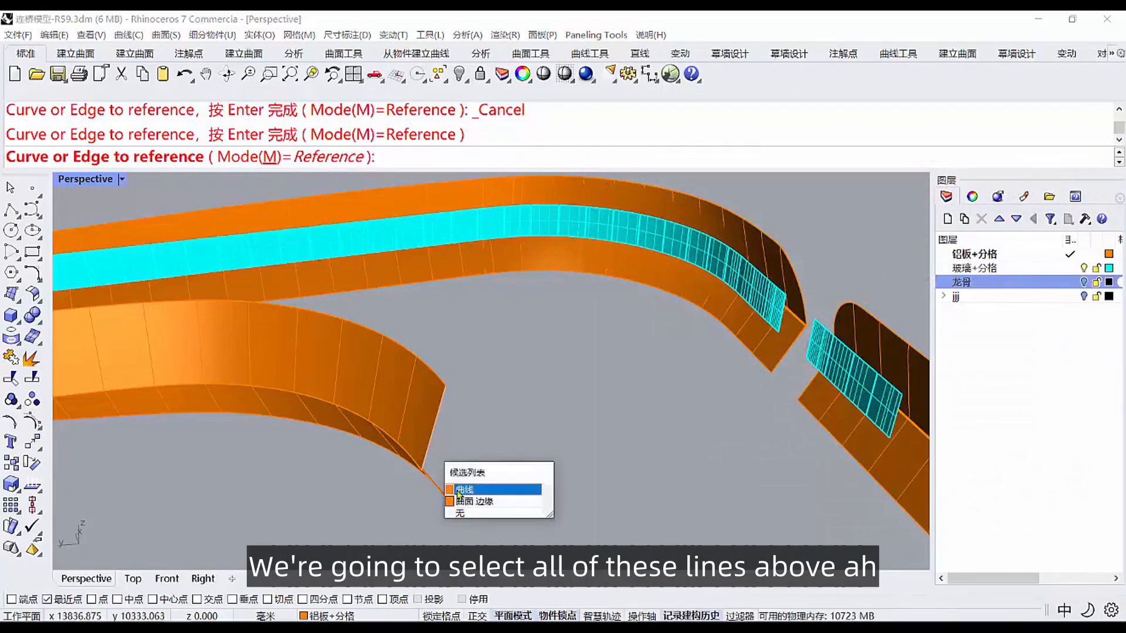
{"action": "left_click", "coordinate": [490, 488]}
{"action": "left_click", "coordinate": [310, 381]}
{"action": "key", "text": "Return"}
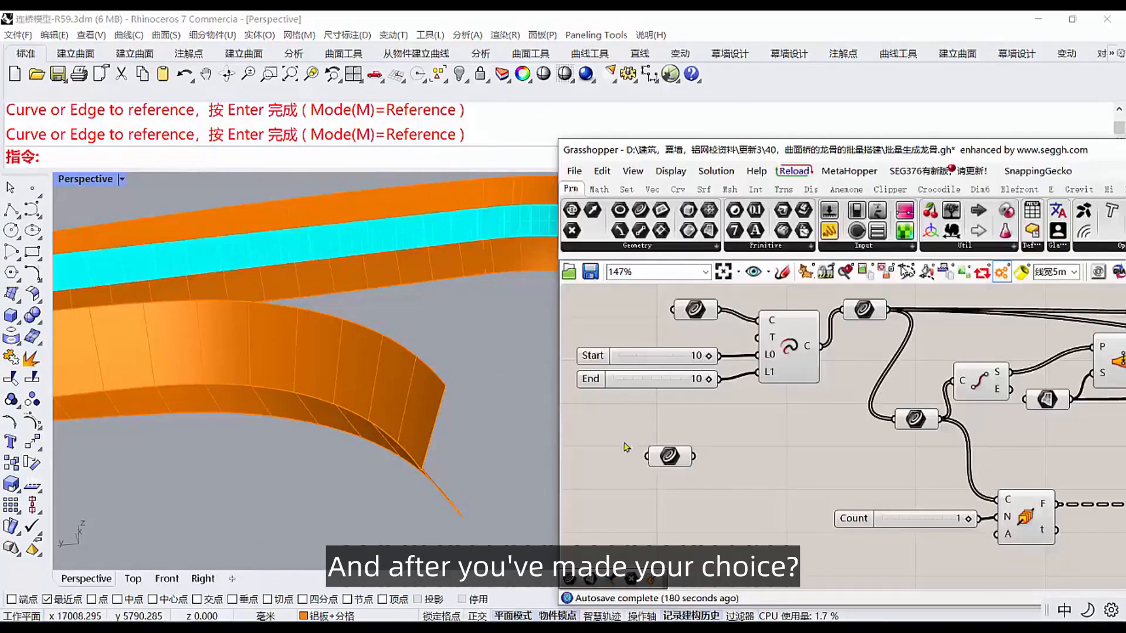
Internalise the referenced curve data in the new Curve parameter.
{"action": "right_click", "coordinate": [667, 458]}
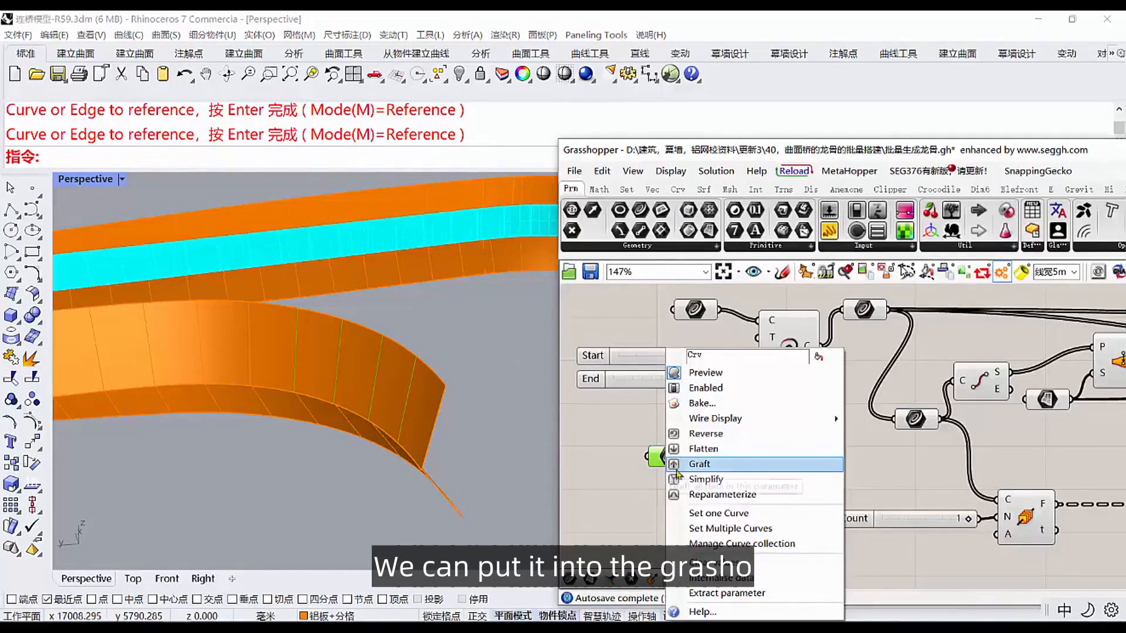
{"action": "left_click", "coordinate": [721, 582]}
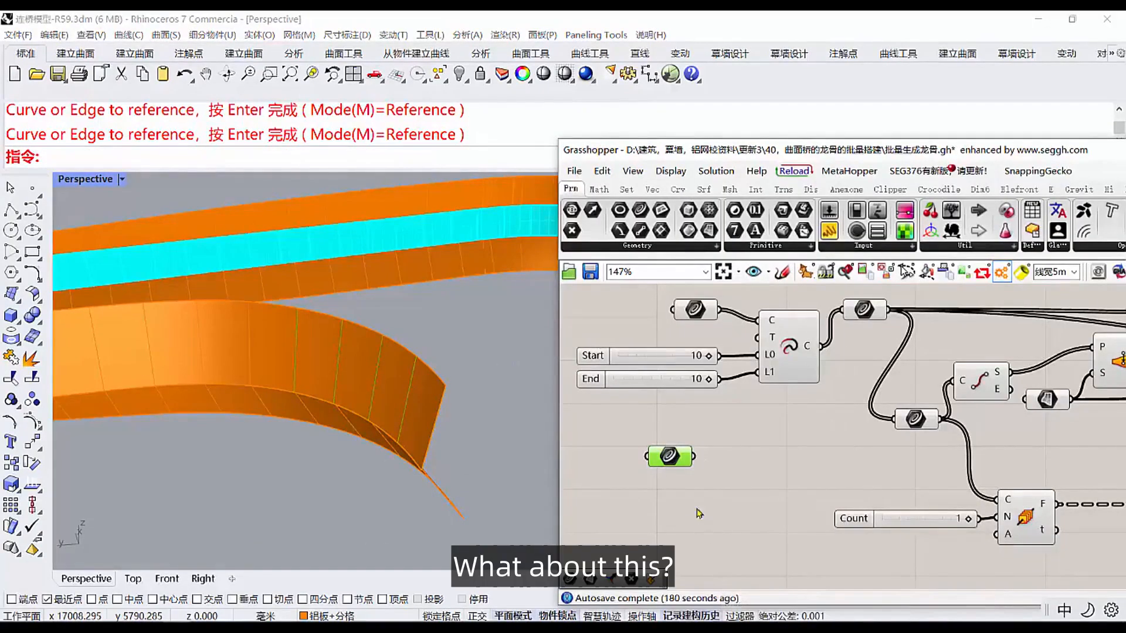
{"action": "right_click_drag", "start_coordinate": [691, 506], "coordinate": [690, 490]}
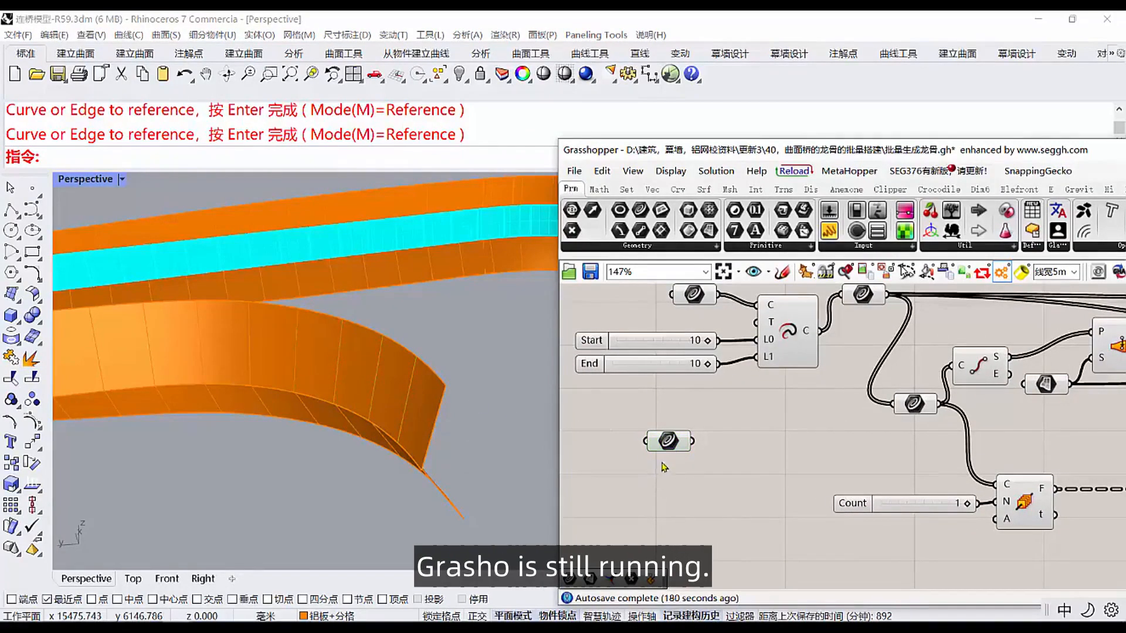
Review the second curve extension group in the definition and the lower row of panel division lines in the model.
{"action": "scroll", "coordinate": [665, 455], "scroll_direction": "down", "scroll_amount": 5}
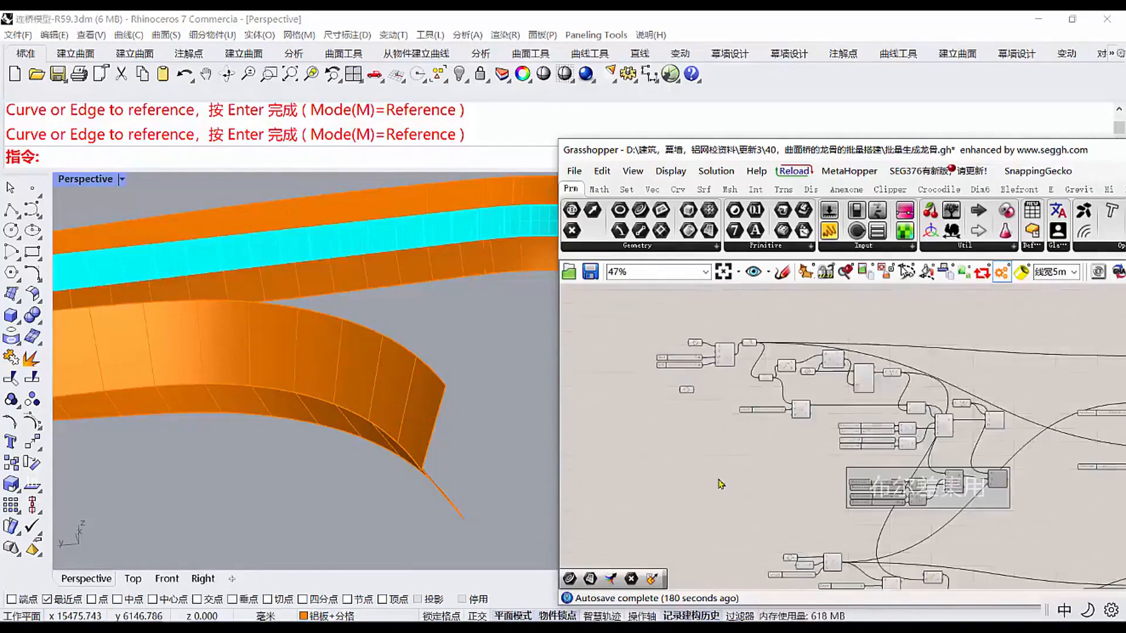
{"action": "scroll", "coordinate": [732, 317], "scroll_direction": "up", "scroll_amount": 6}
{"action": "scroll", "coordinate": [393, 472], "scroll_direction": "up", "scroll_amount": 5}
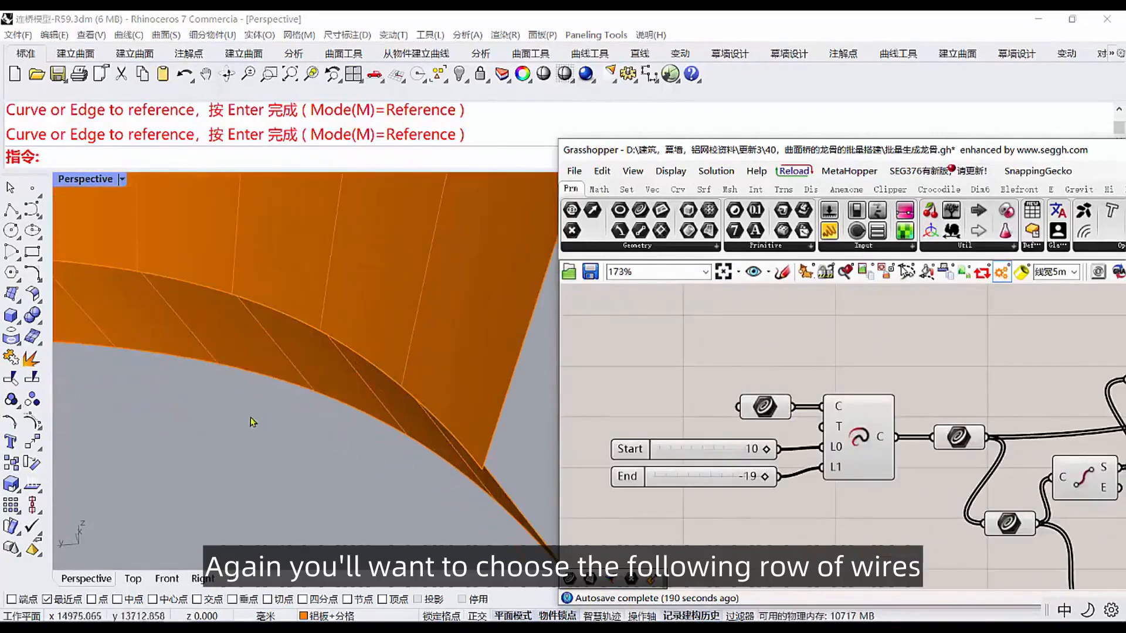
{"action": "scroll", "coordinate": [255, 422], "scroll_direction": "down", "scroll_amount": 4}
{"action": "scroll", "coordinate": [357, 420], "scroll_direction": "up", "scroll_amount": 1}
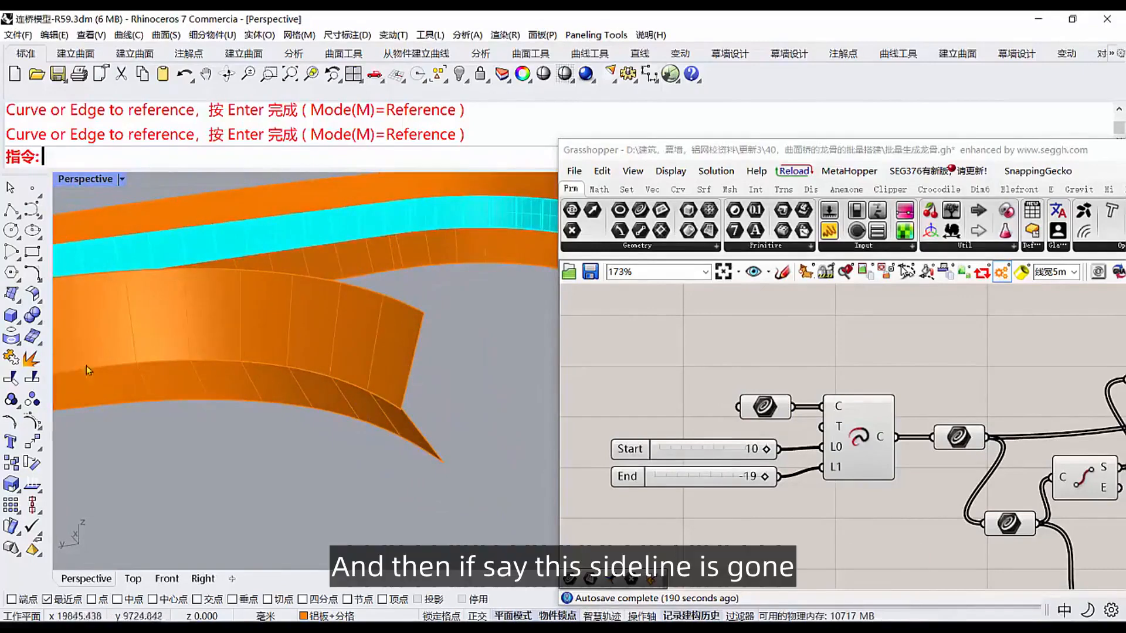
Display the curve direction of the side line at the free end of the upper orange panel row.
{"action": "left_click", "coordinate": [410, 375]}
{"action": "left_click", "coordinate": [10, 337]}
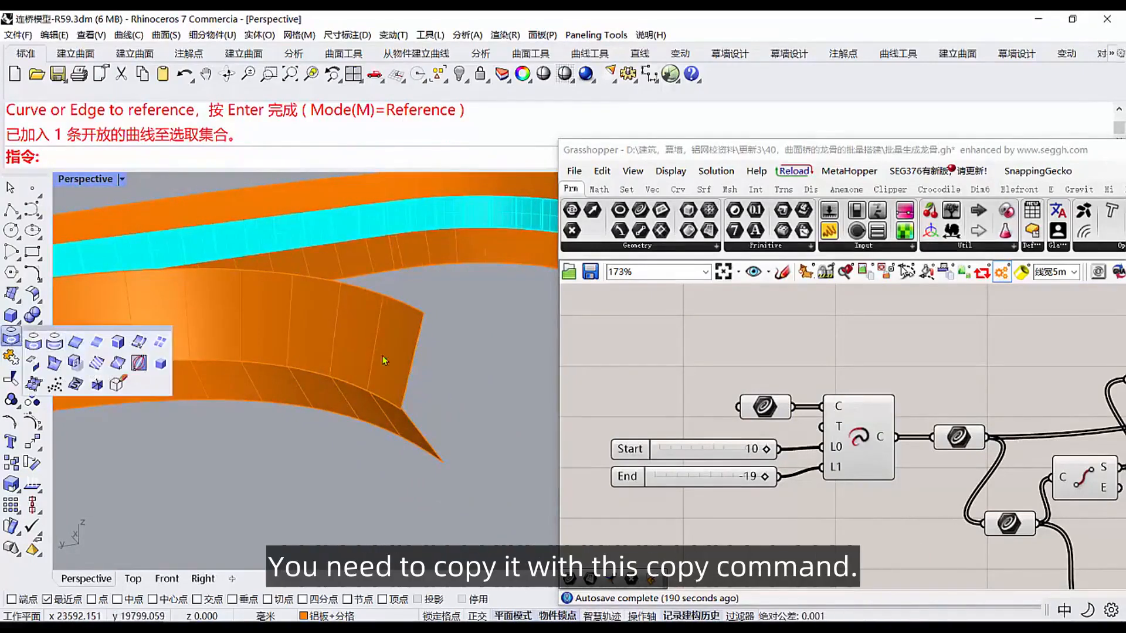
{"action": "right_click_drag", "start_coordinate": [463, 390], "coordinate": [472, 386]}
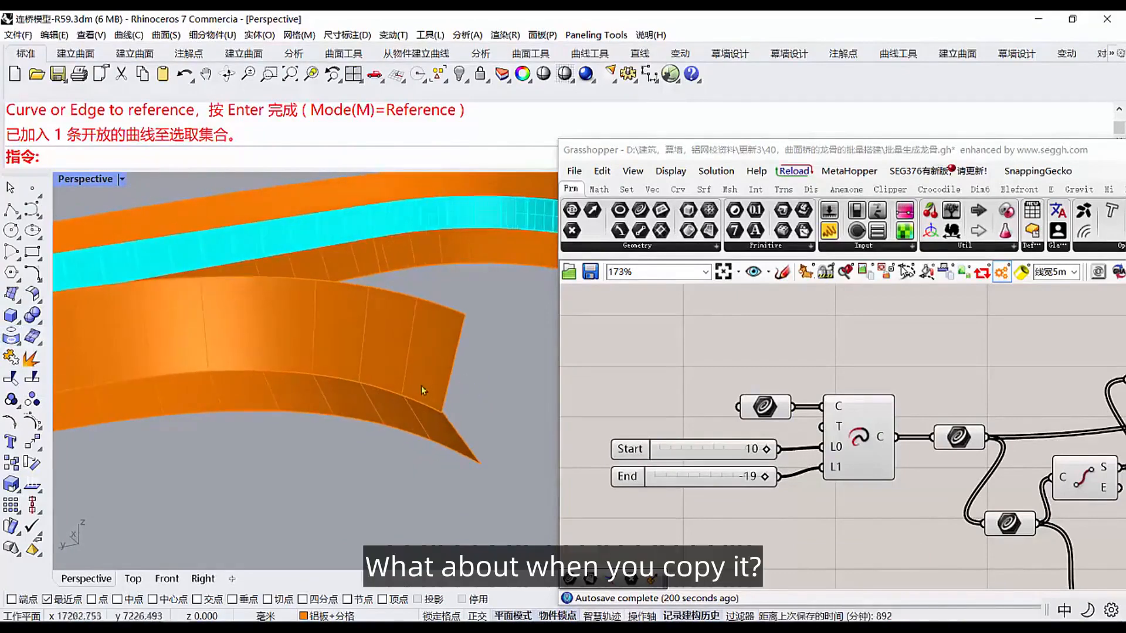
{"action": "left_click", "coordinate": [449, 389]}
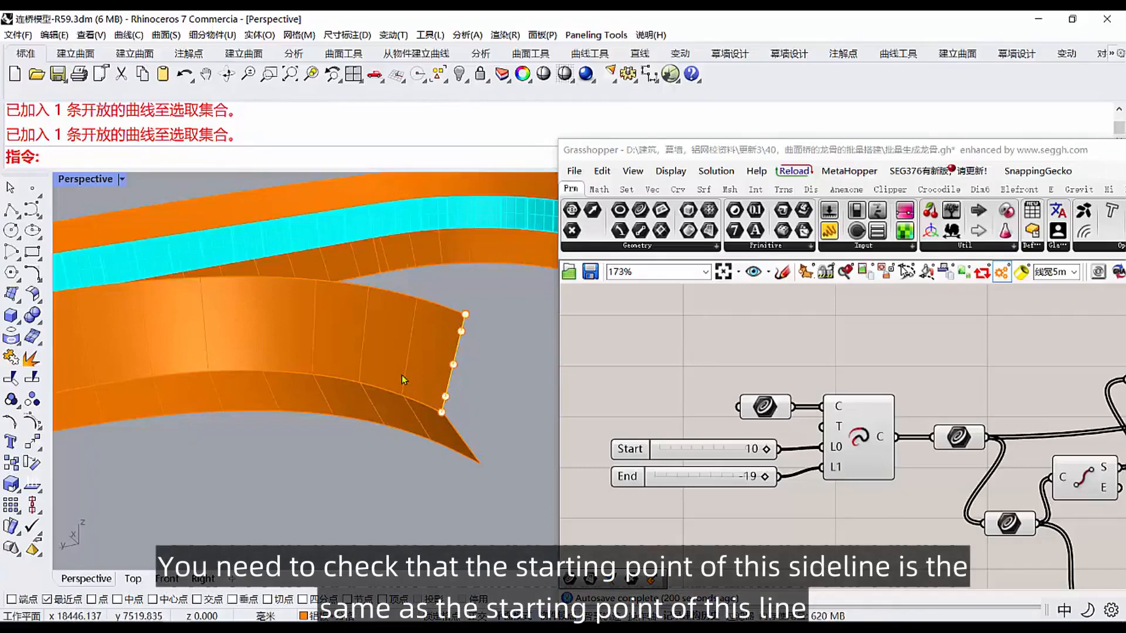
{"action": "left_click", "coordinate": [36, 485]}
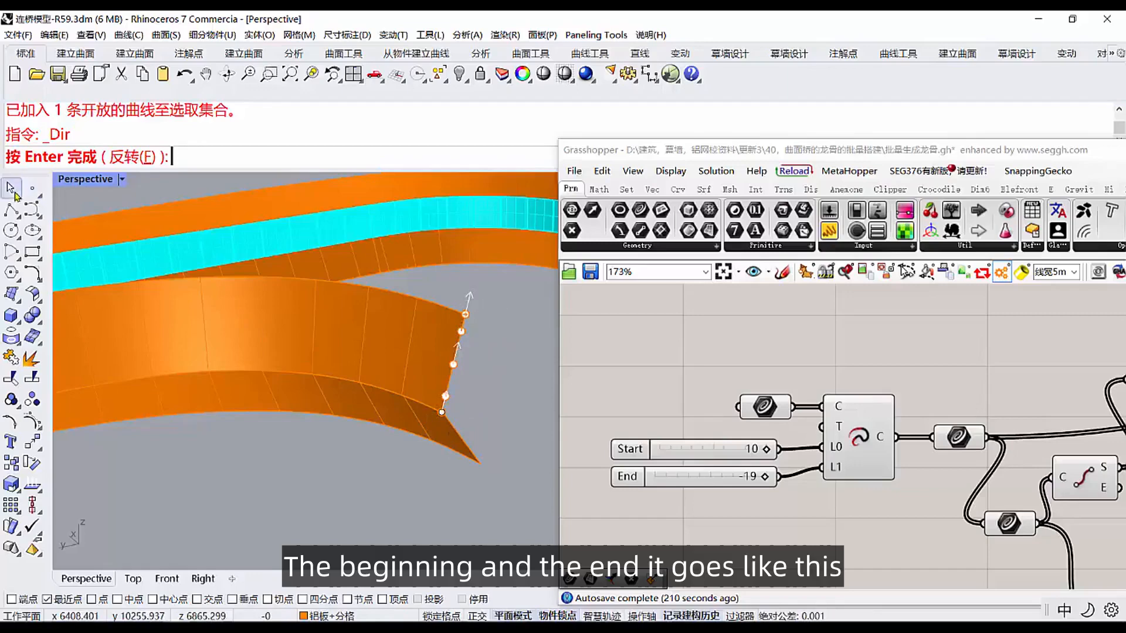
{"action": "key", "text": "Escape"}
{"action": "key", "text": "Escape"}
Compare the curve direction of the last division line with that of the side line at the panel end.
{"action": "left_click", "coordinate": [407, 375]}
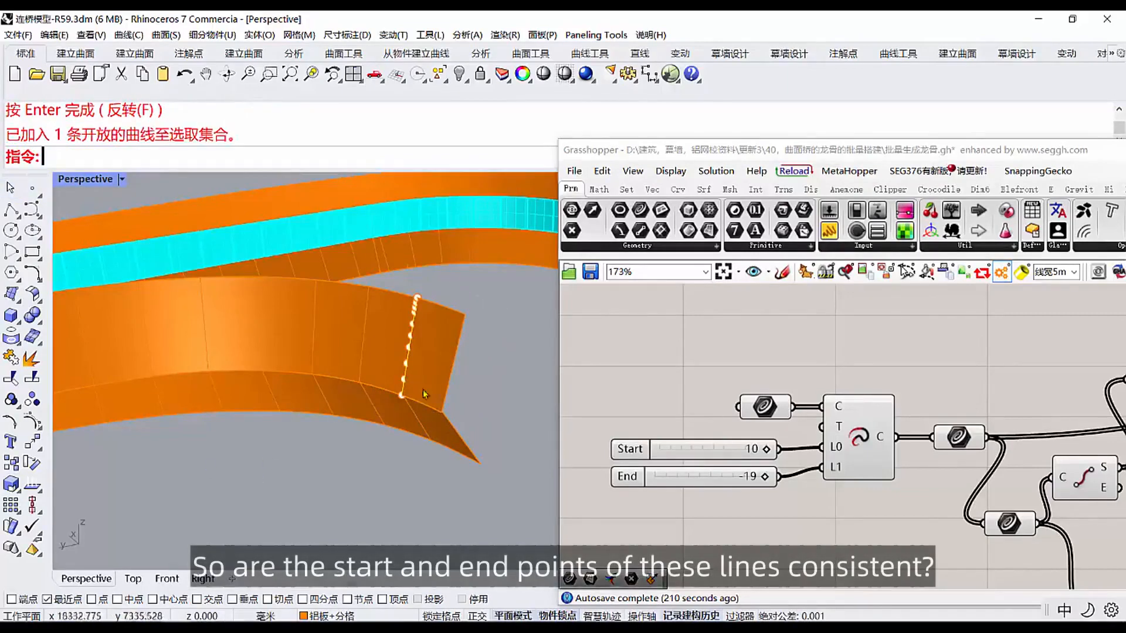
{"action": "left_click", "coordinate": [31, 486]}
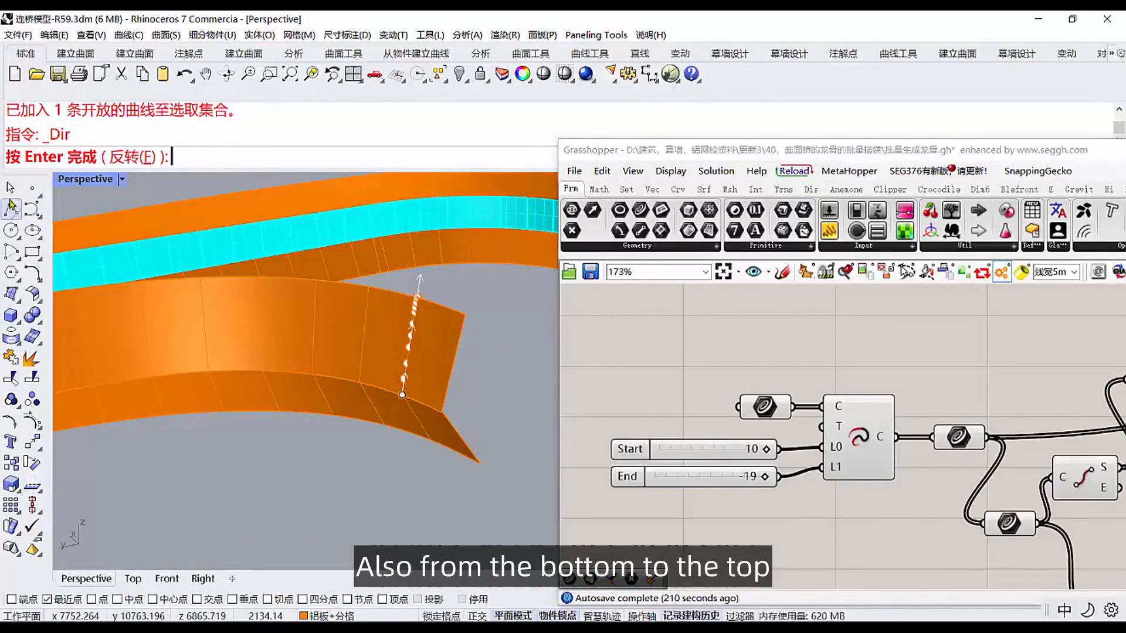
{"action": "key", "text": "Escape"}
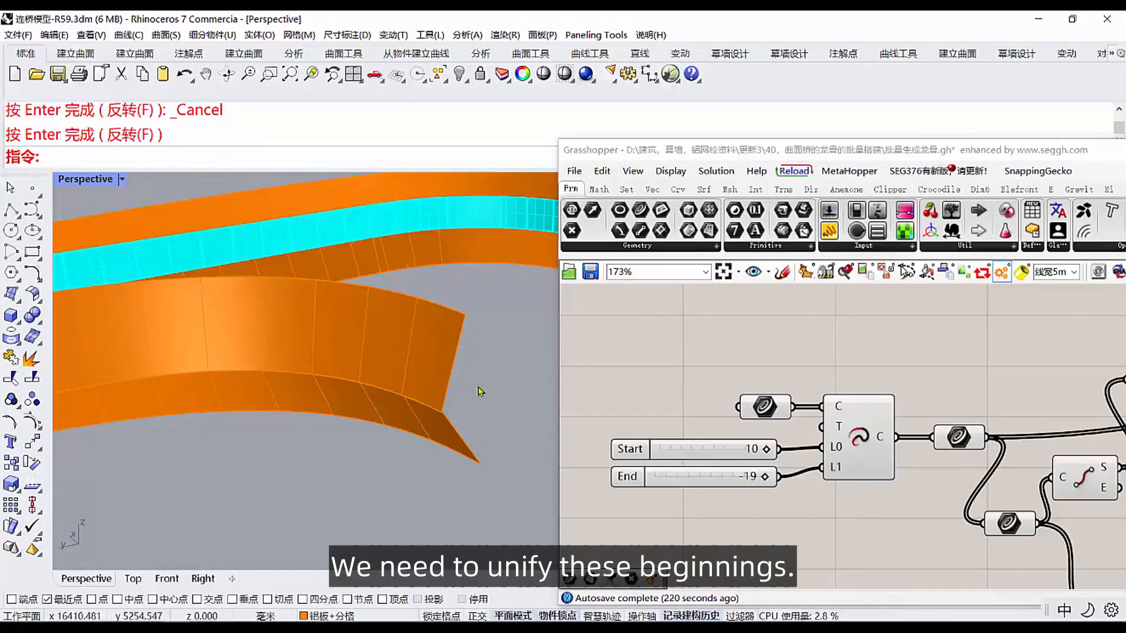
{"action": "left_click", "coordinate": [453, 391]}
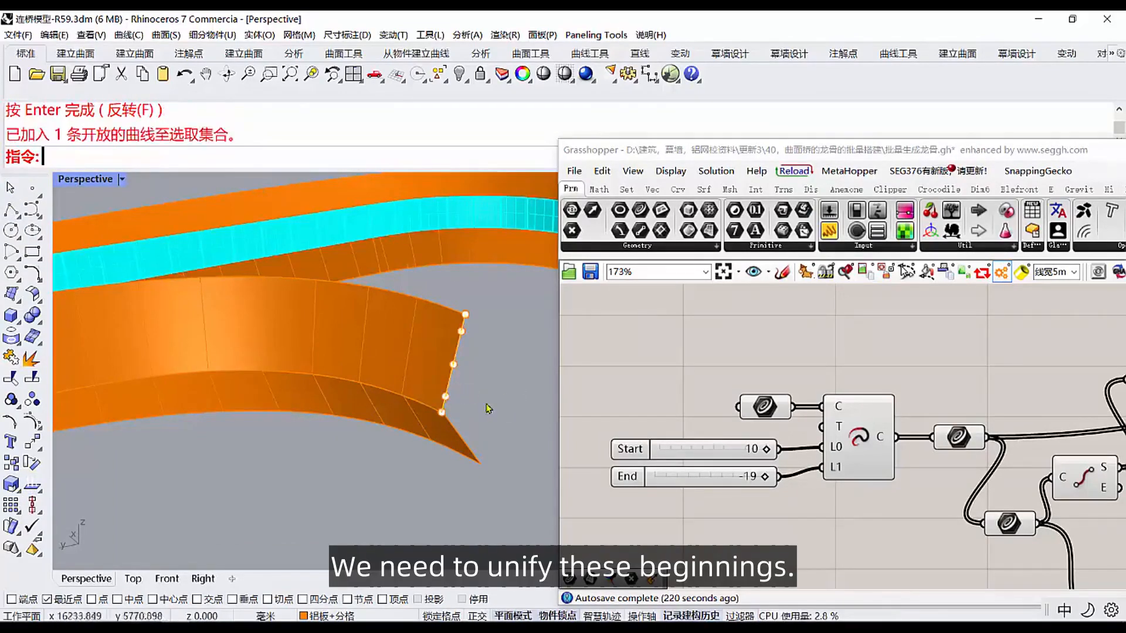
{"action": "left_click", "coordinate": [32, 491]}
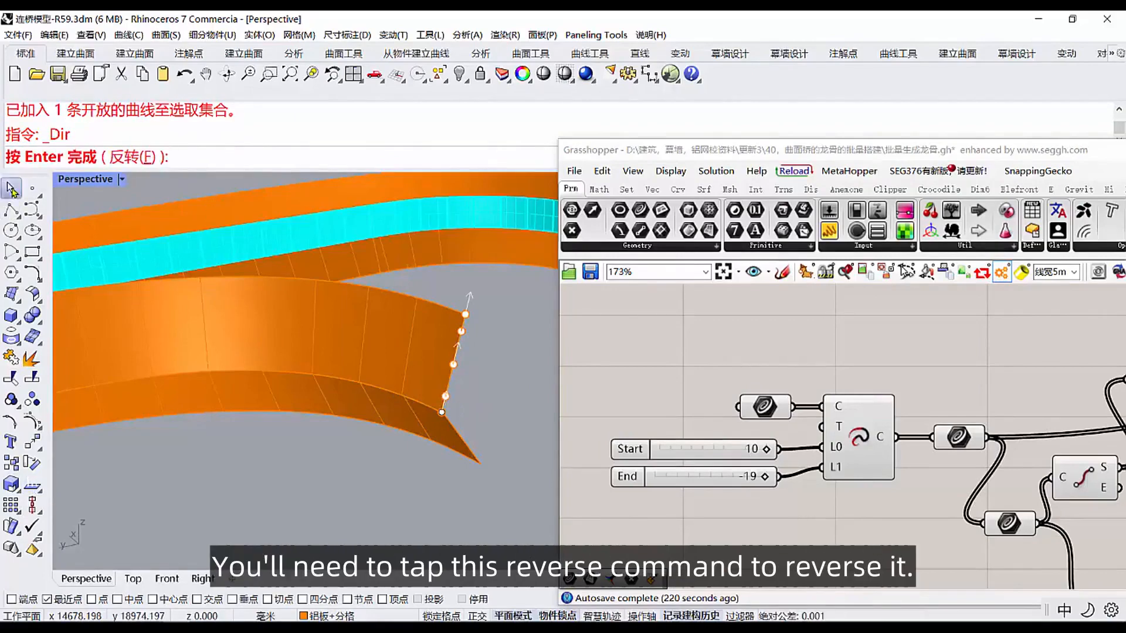
{"action": "left_click", "coordinate": [12, 189]}
Preview the curve extension component whose Start and End are both 10 and examine the division lines' ends at the panel edge.
{"action": "scroll", "coordinate": [808, 461], "scroll_direction": "down", "scroll_amount": 5}
{"action": "right_click_drag", "start_coordinate": [814, 368], "coordinate": [801, 544]}
{"action": "scroll", "coordinate": [770, 361], "scroll_direction": "up", "scroll_amount": 4}
{"action": "scroll", "coordinate": [764, 466], "scroll_direction": "down", "scroll_amount": 9}
{"action": "right_click_drag", "start_coordinate": [814, 330], "coordinate": [740, 415]}
{"action": "scroll", "coordinate": [731, 417], "scroll_direction": "up", "scroll_amount": 6}
{"action": "scroll", "coordinate": [698, 410], "scroll_direction": "up", "scroll_amount": 3}
{"action": "left_click", "coordinate": [692, 392]}
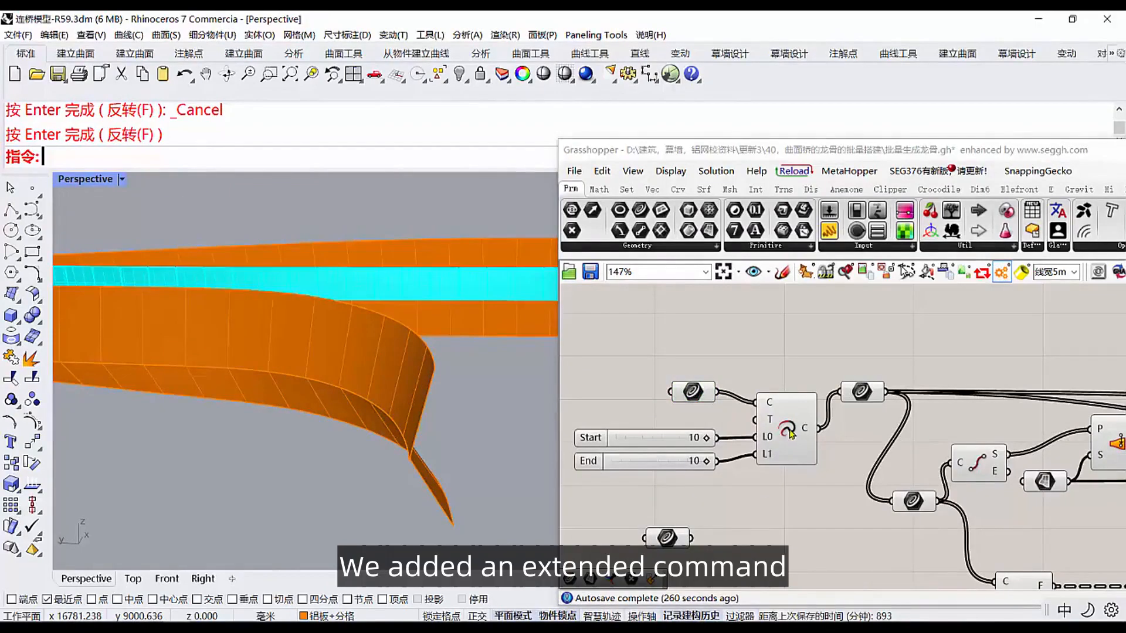
{"action": "left_click", "coordinate": [784, 449]}
{"action": "scroll", "coordinate": [305, 384], "scroll_direction": "up", "scroll_amount": 5}
{"action": "scroll", "coordinate": [307, 389], "scroll_direction": "up", "scroll_amount": 3}
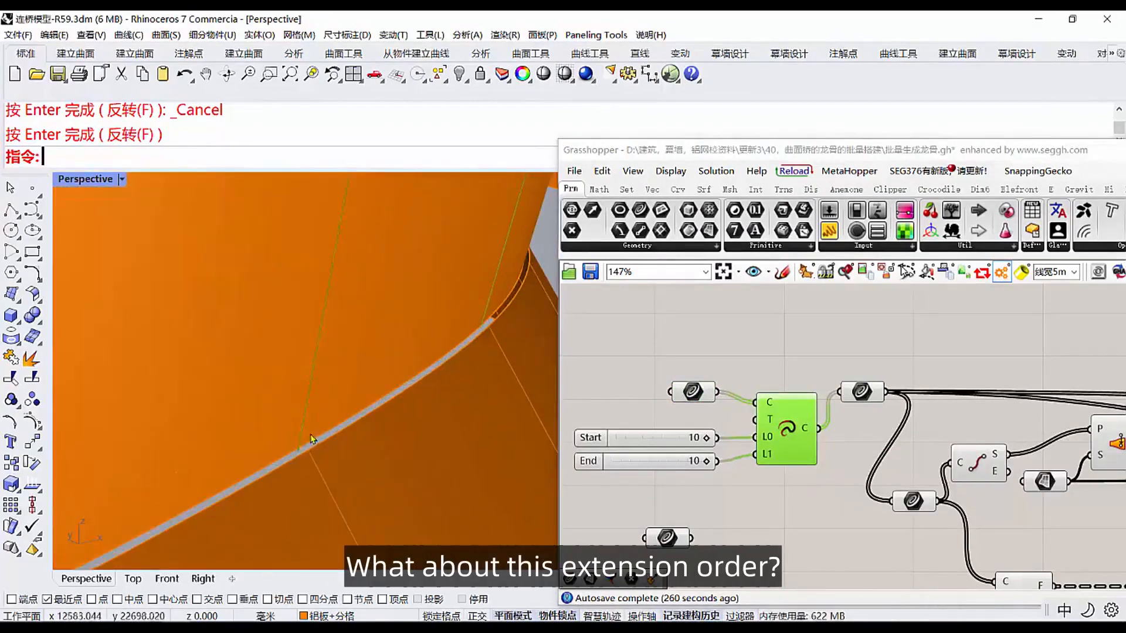
{"action": "scroll", "coordinate": [305, 456], "scroll_direction": "up", "scroll_amount": 1}
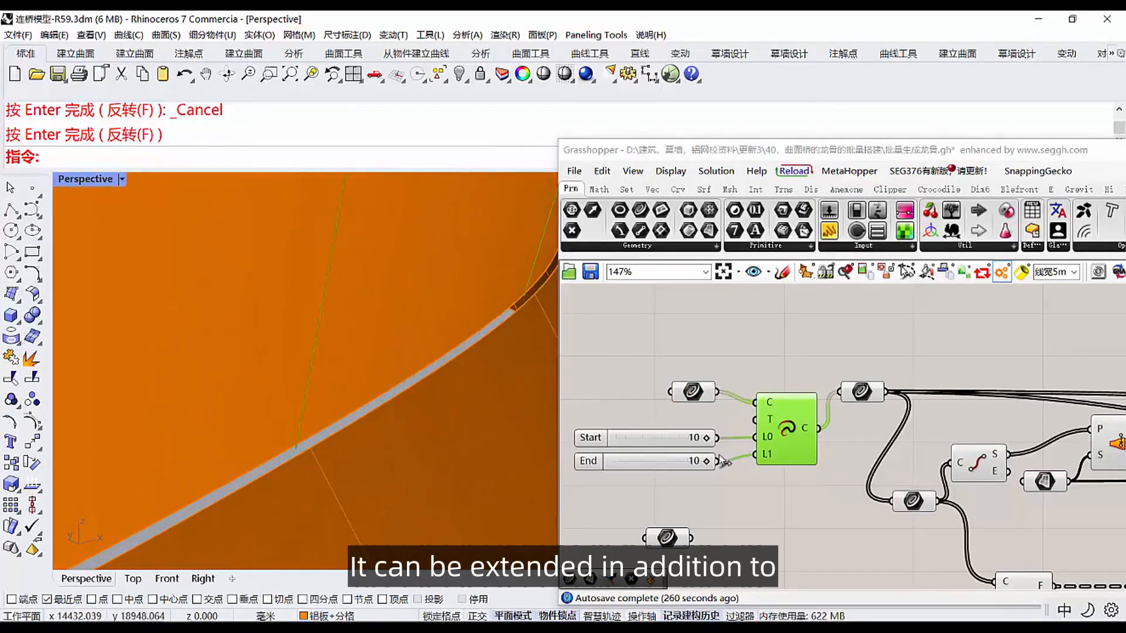
{"action": "scroll", "coordinate": [651, 458], "scroll_direction": "up", "scroll_amount": 3}
{"action": "scroll", "coordinate": [786, 469], "scroll_direction": "up", "scroll_amount": 3}
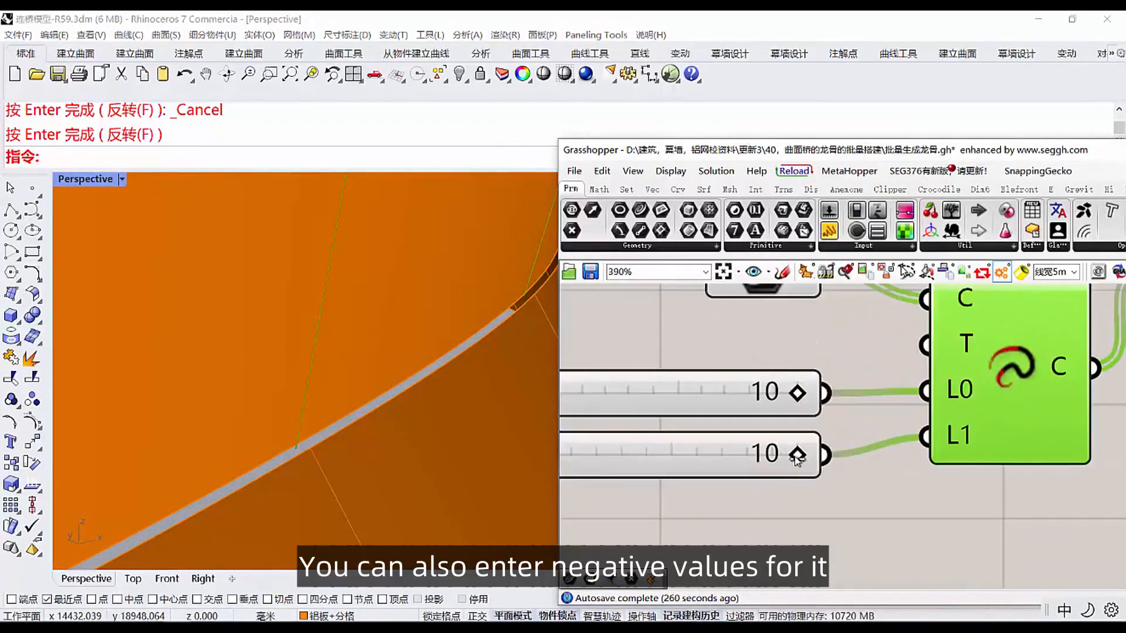
Shorten the division curves by setting the extension lengths to End -102 and Start -73.
{"action": "left_click_drag", "start_coordinate": [796, 459], "coordinate": [357, 471]}
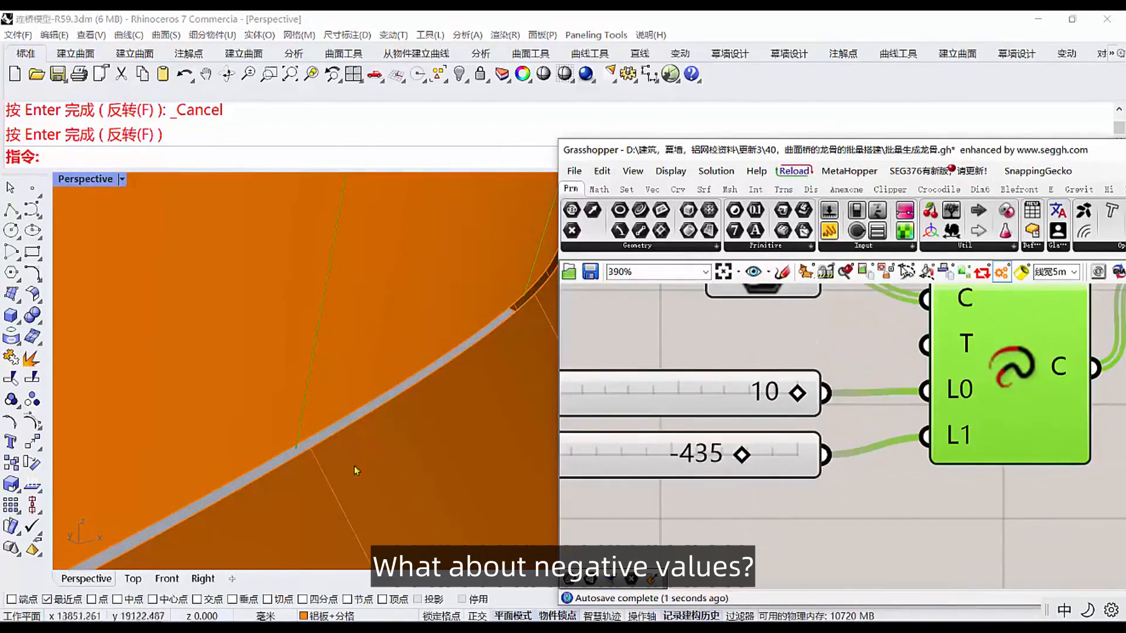
{"action": "scroll", "coordinate": [324, 473], "scroll_direction": "down", "scroll_amount": 3}
{"action": "scroll", "coordinate": [334, 321], "scroll_direction": "up", "scroll_amount": 2}
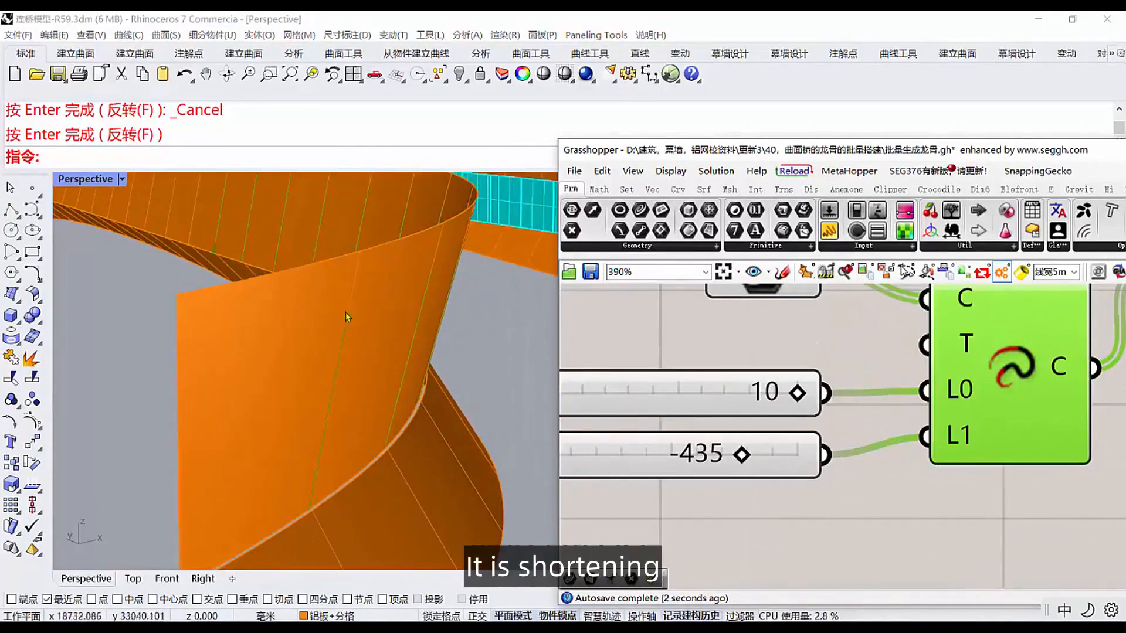
{"action": "left_click_drag", "start_coordinate": [744, 460], "coordinate": [782, 459]}
{"action": "scroll", "coordinate": [443, 541], "scroll_direction": "up", "scroll_amount": 3}
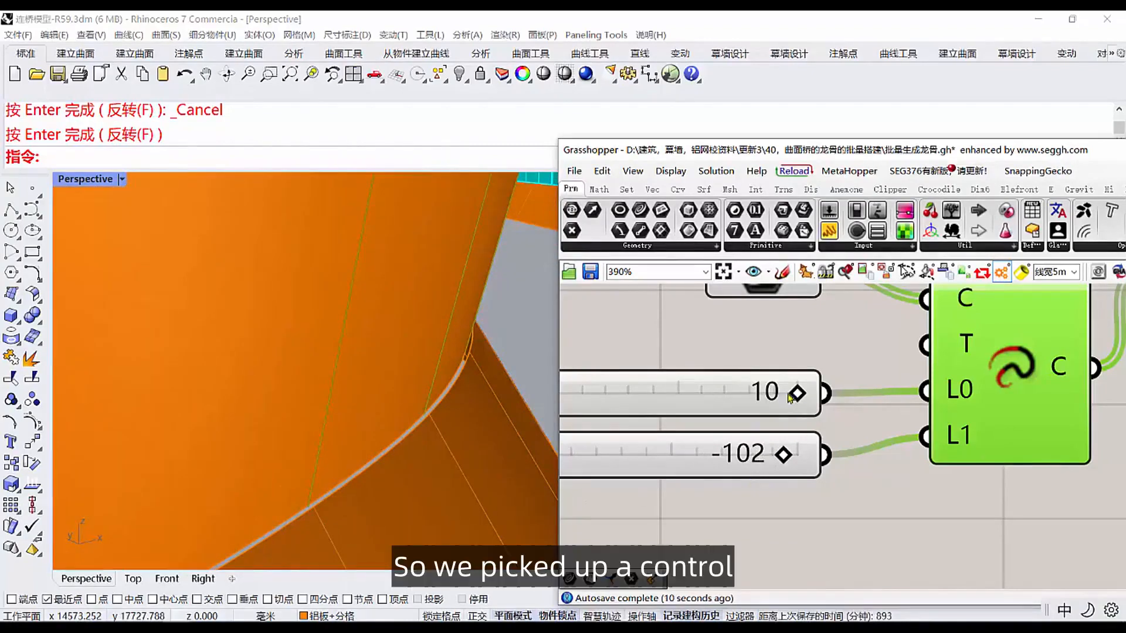
{"action": "left_click_drag", "start_coordinate": [796, 393], "coordinate": [788, 394]}
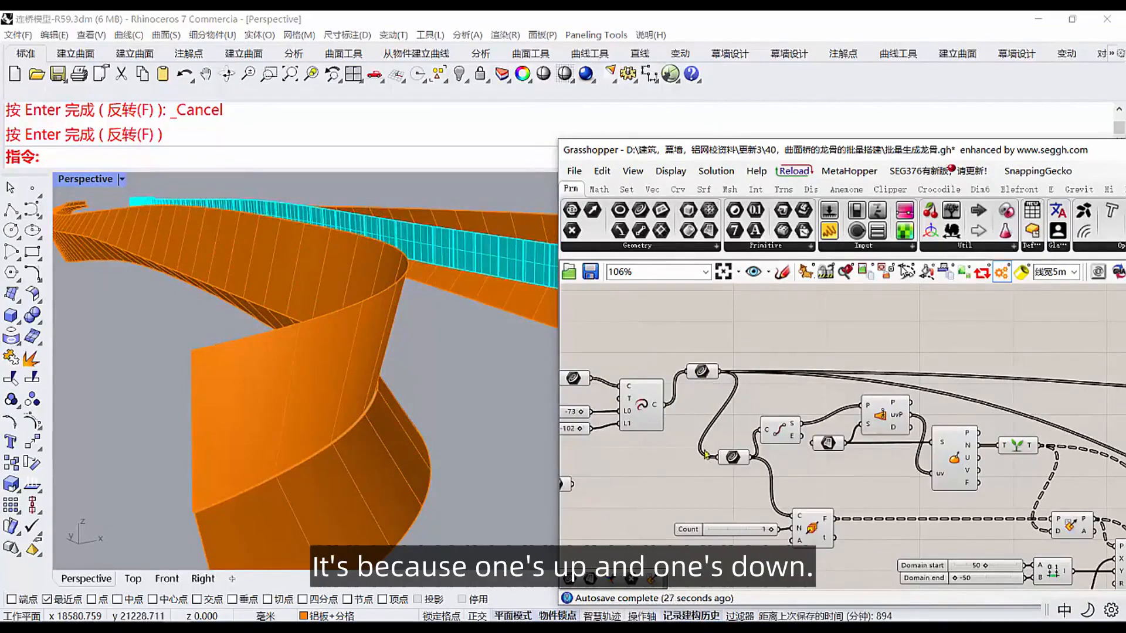
Draw a surface normal line from the upper orange panel surface near its top edge.
{"action": "right_click_drag", "start_coordinate": [744, 481], "coordinate": [656, 434]}
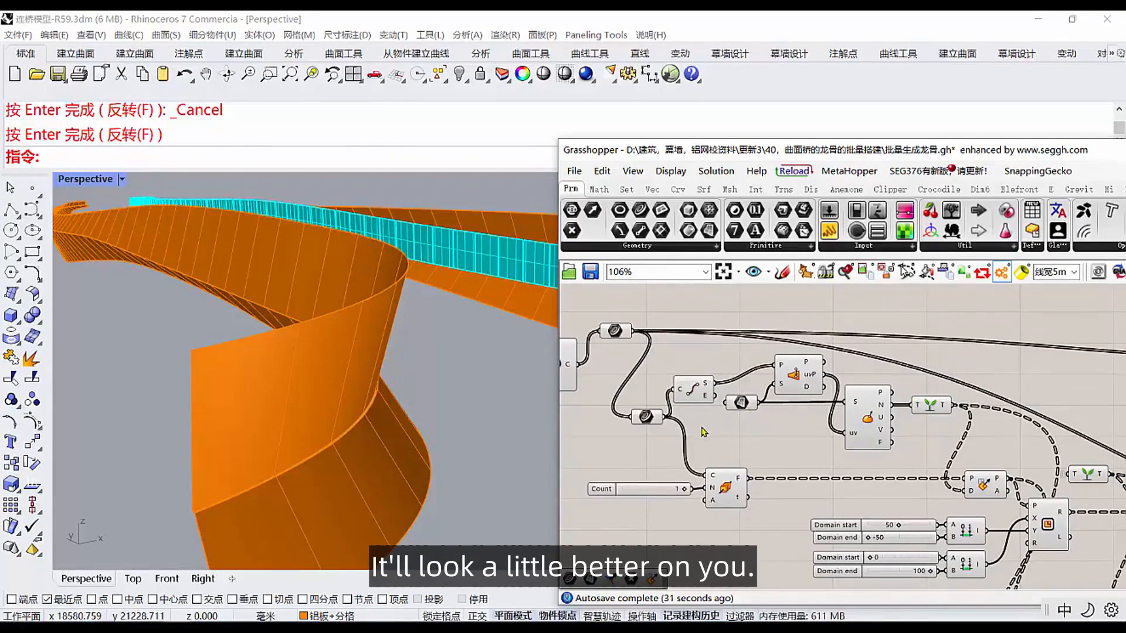
{"action": "mouse_move", "coordinate": [365, 316]}
{"action": "right_mouse_down"}
{"action": "mouse_move", "coordinate": [363, 326]}
{"action": "mouse_move", "coordinate": [358, 300]}
{"action": "mouse_move", "coordinate": [359, 335]}
{"action": "mouse_move", "coordinate": [352, 329]}
{"action": "right_mouse_up"}
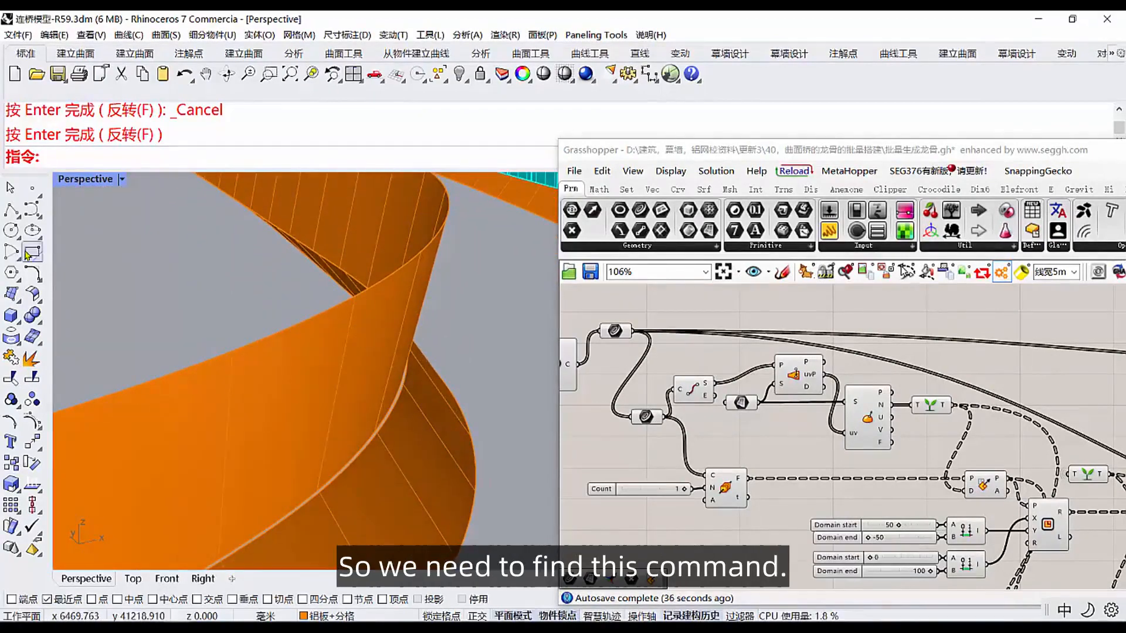
{"action": "left_click", "coordinate": [18, 217]}
{"action": "left_click", "coordinate": [100, 228]}
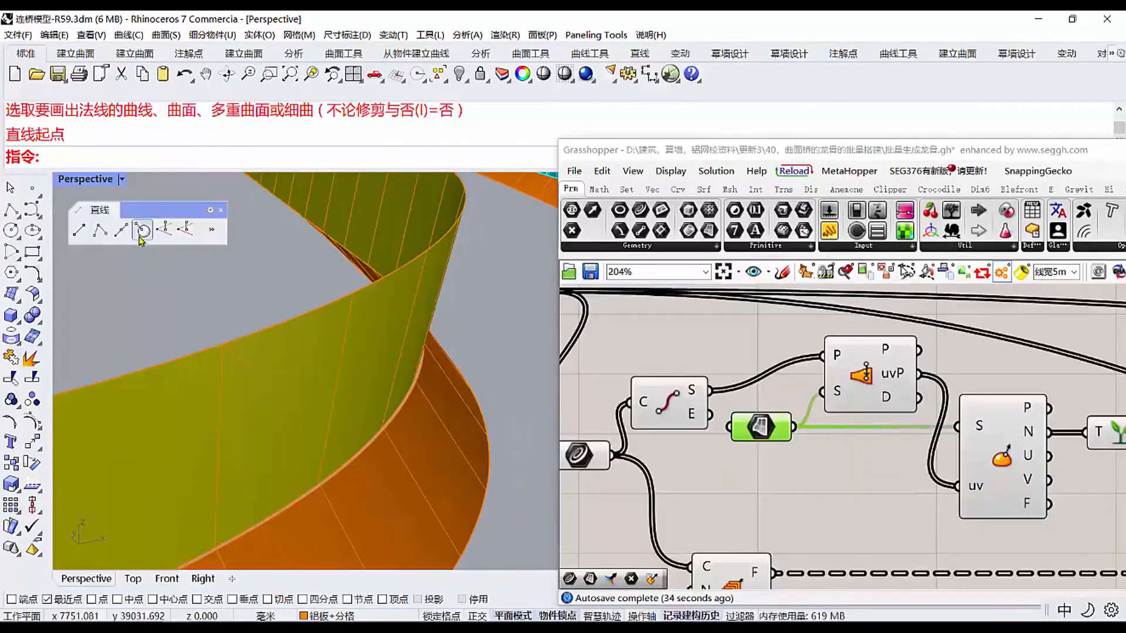
{"action": "left_click", "coordinate": [142, 233]}
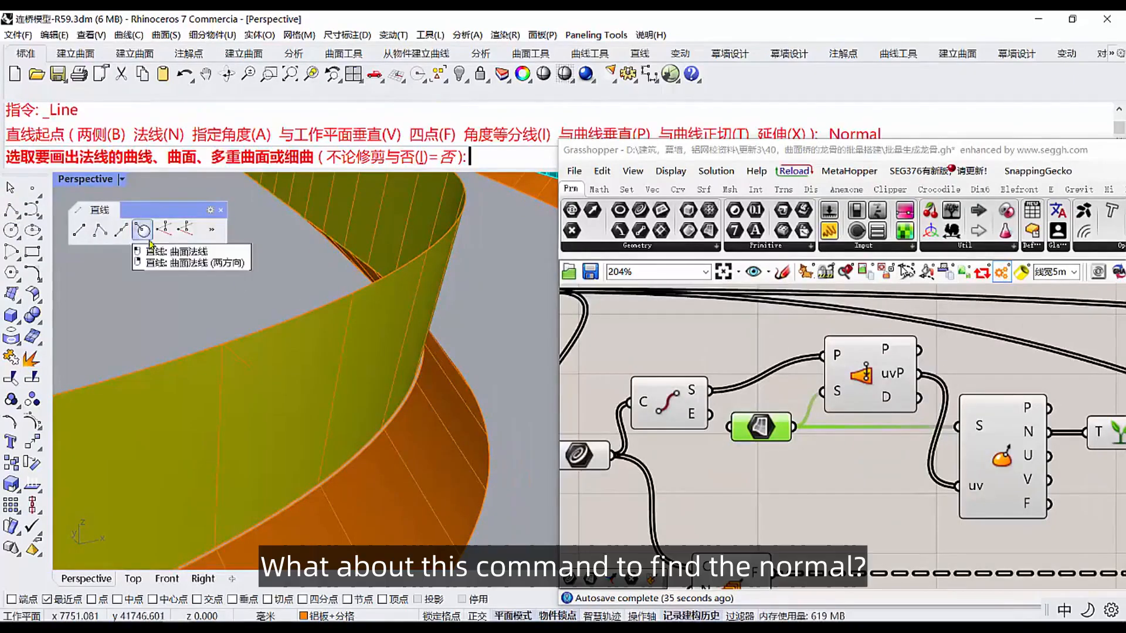
{"action": "left_click", "coordinate": [241, 340]}
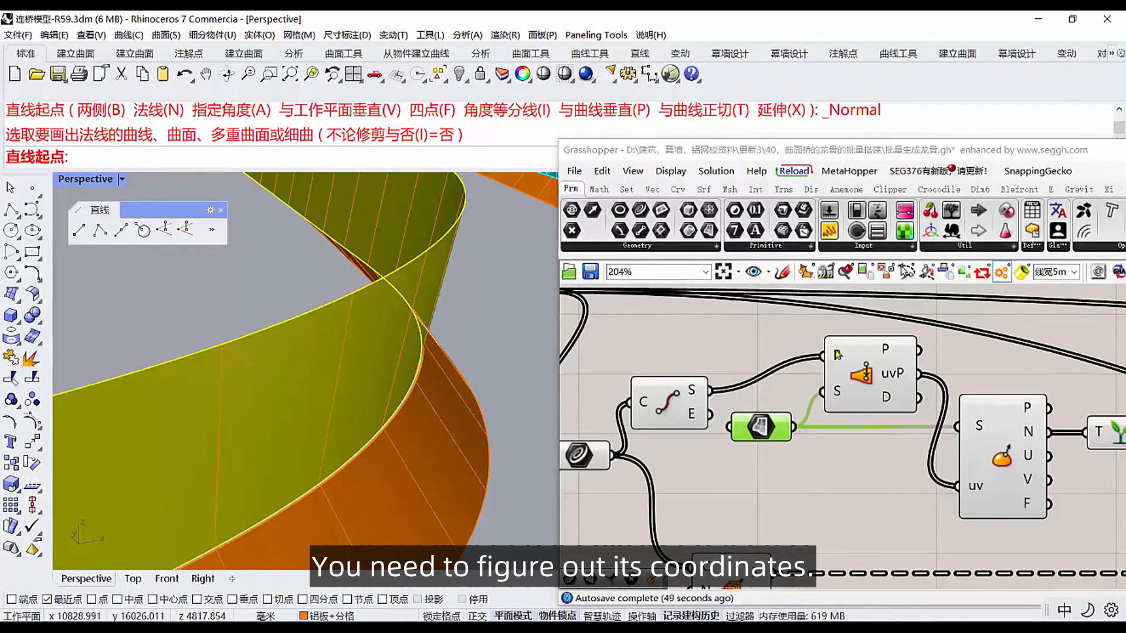
{"action": "right_click_drag", "start_coordinate": [839, 372], "coordinate": [713, 374]}
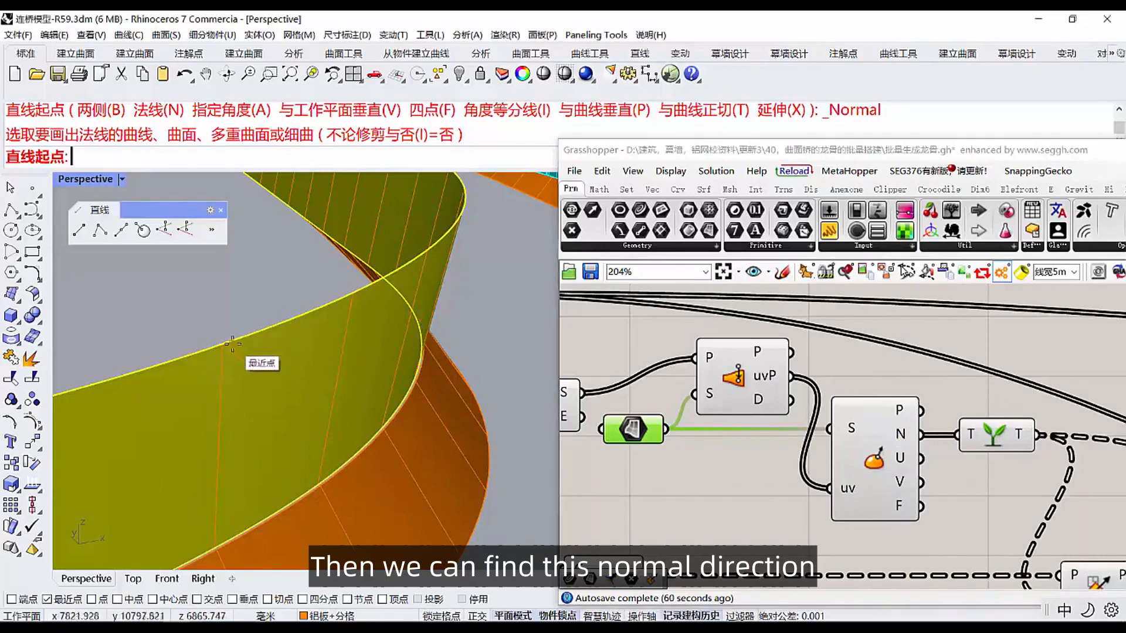
{"action": "left_click", "coordinate": [352, 293]}
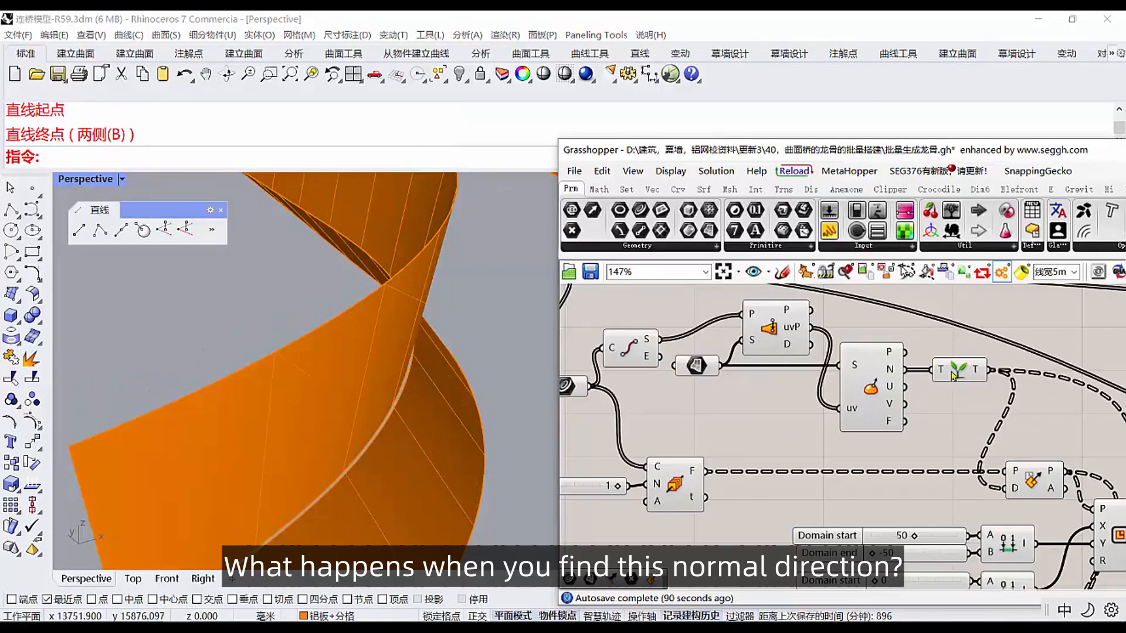
Select the grafted normals and the curve input, and preview the Perp Frames work planes on the division curves up close.
{"action": "left_click", "coordinate": [953, 376]}
{"action": "right_click_drag", "start_coordinate": [566, 388], "coordinate": [629, 381]}
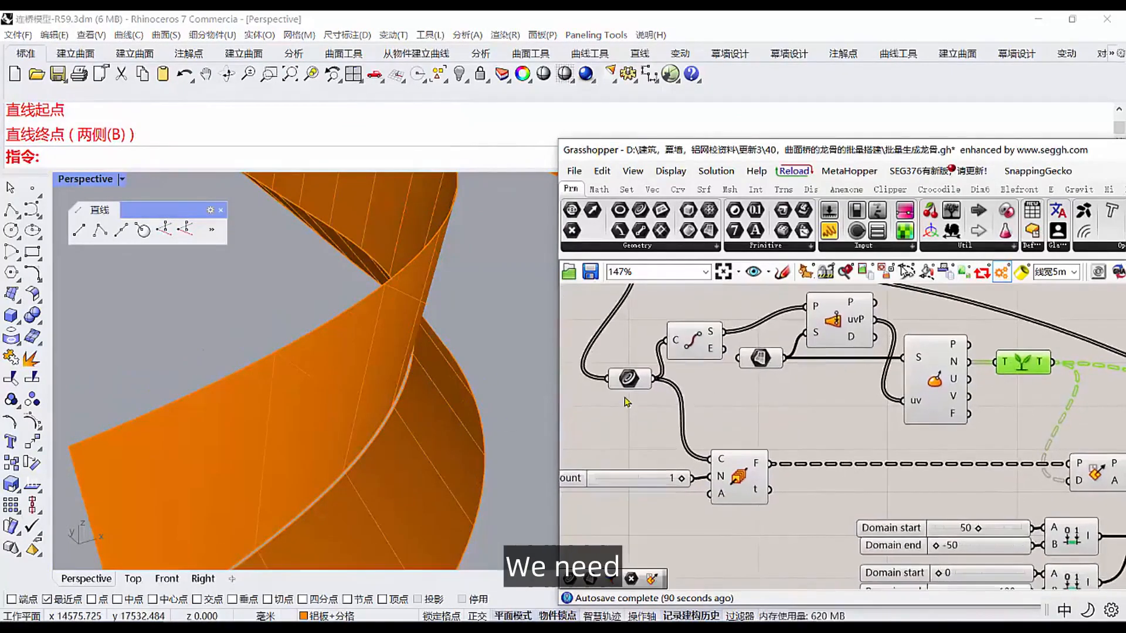
{"action": "left_click", "coordinate": [629, 379]}
{"action": "left_click", "coordinate": [733, 483]}
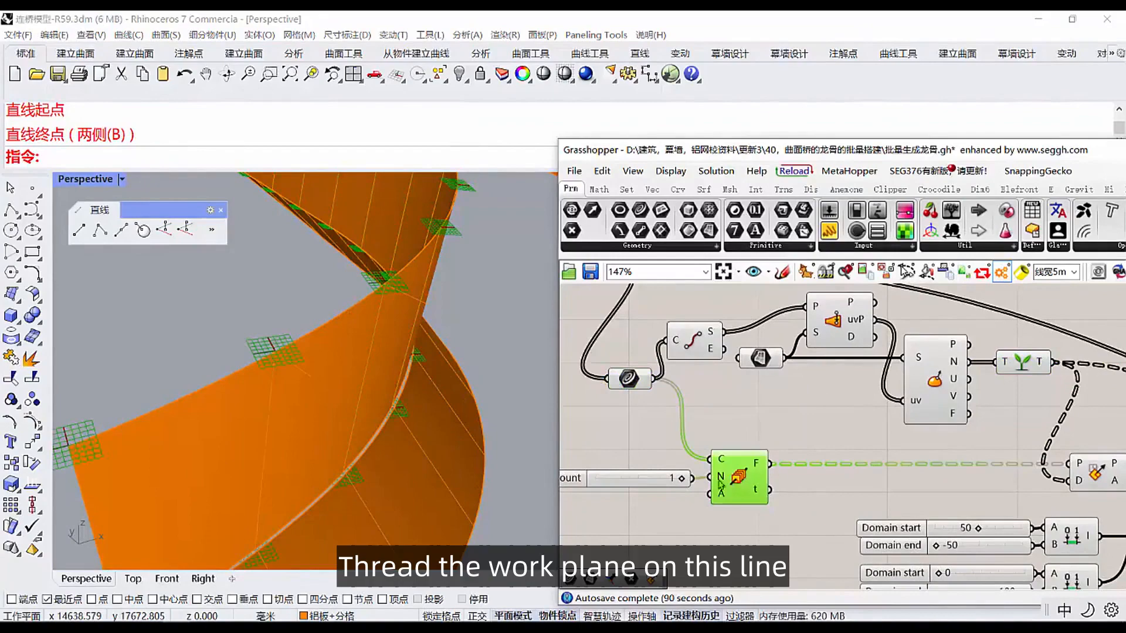
{"action": "scroll", "coordinate": [279, 371], "scroll_direction": "down", "scroll_amount": 2}
{"action": "right_click_drag", "start_coordinate": [891, 456], "coordinate": [777, 450]}
{"action": "scroll", "coordinate": [270, 352], "scroll_direction": "up", "scroll_amount": 5}
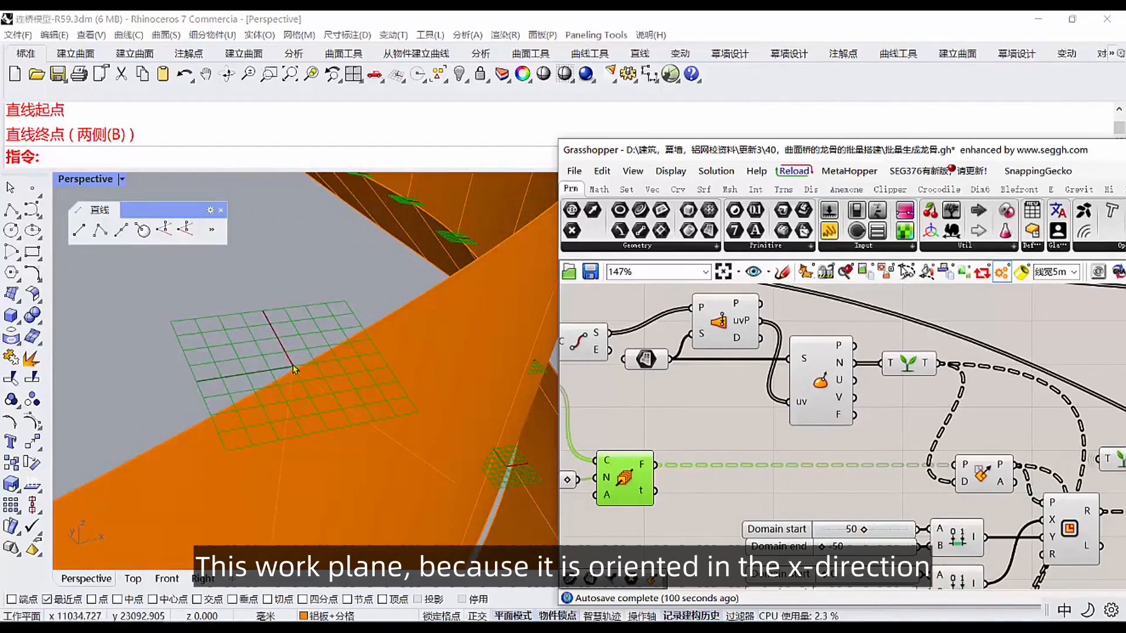
{"action": "right_click_drag", "start_coordinate": [1037, 354], "coordinate": [970, 362]}
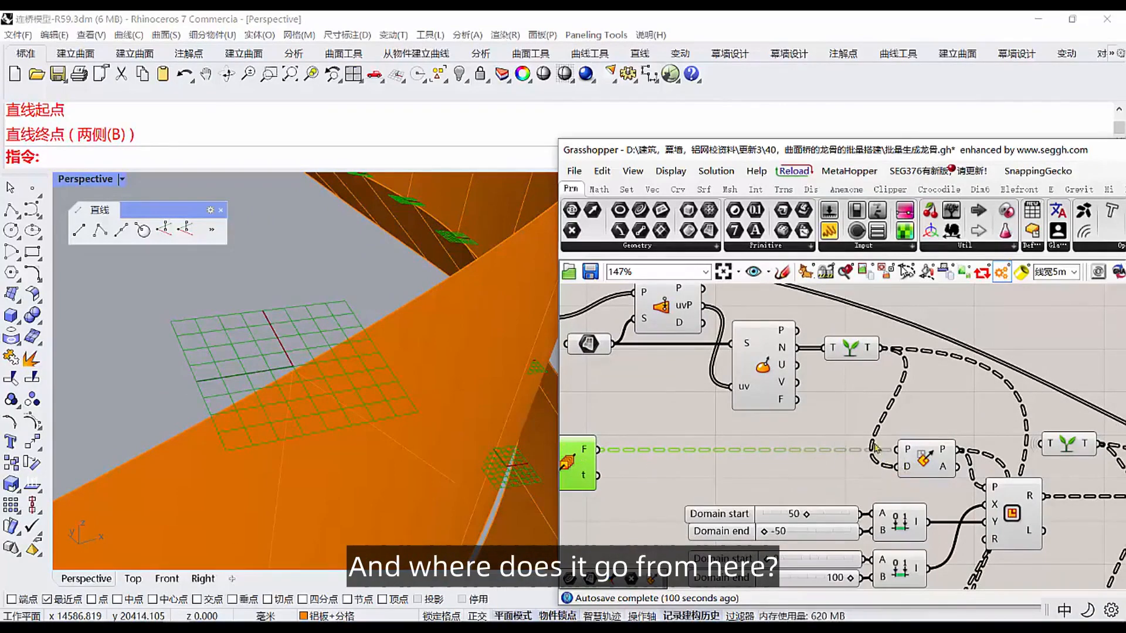
Preview the Align Plane component and examine how its planes orient to the surface normals at the panel edge.
{"action": "left_click", "coordinate": [928, 462]}
{"action": "mouse_move", "coordinate": [329, 381]}
{"action": "right_mouse_down"}
{"action": "mouse_move", "coordinate": [346, 375]}
{"action": "mouse_move", "coordinate": [337, 373]}
{"action": "right_mouse_up"}
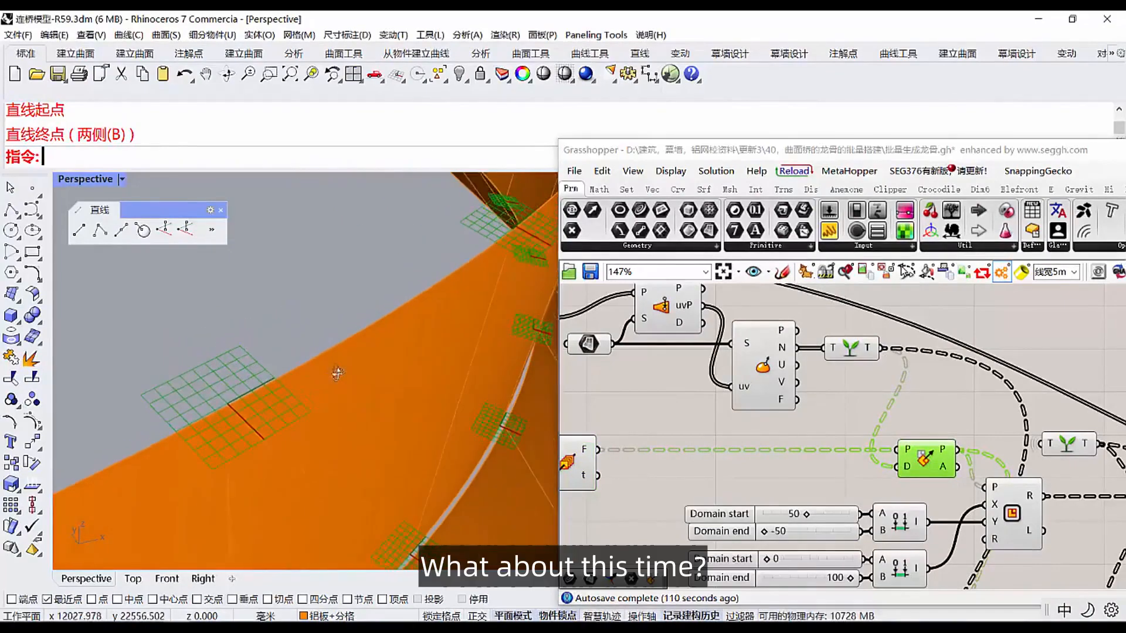
{"action": "scroll", "coordinate": [267, 416], "scroll_direction": "up", "scroll_amount": 3}
{"action": "scroll", "coordinate": [978, 487], "scroll_direction": "up", "scroll_amount": 3}
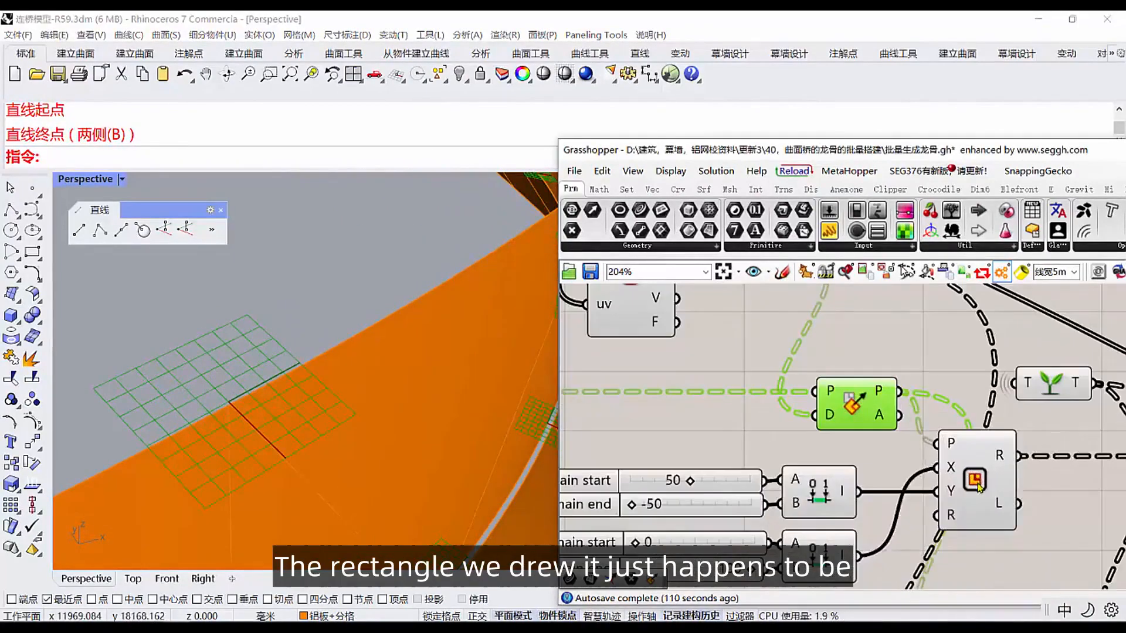
Preview the Rectangle component together with the aligned planes and examine its placement on the plane axes and its link to the sweep.
{"action": "left_click", "coordinate": [977, 486]}
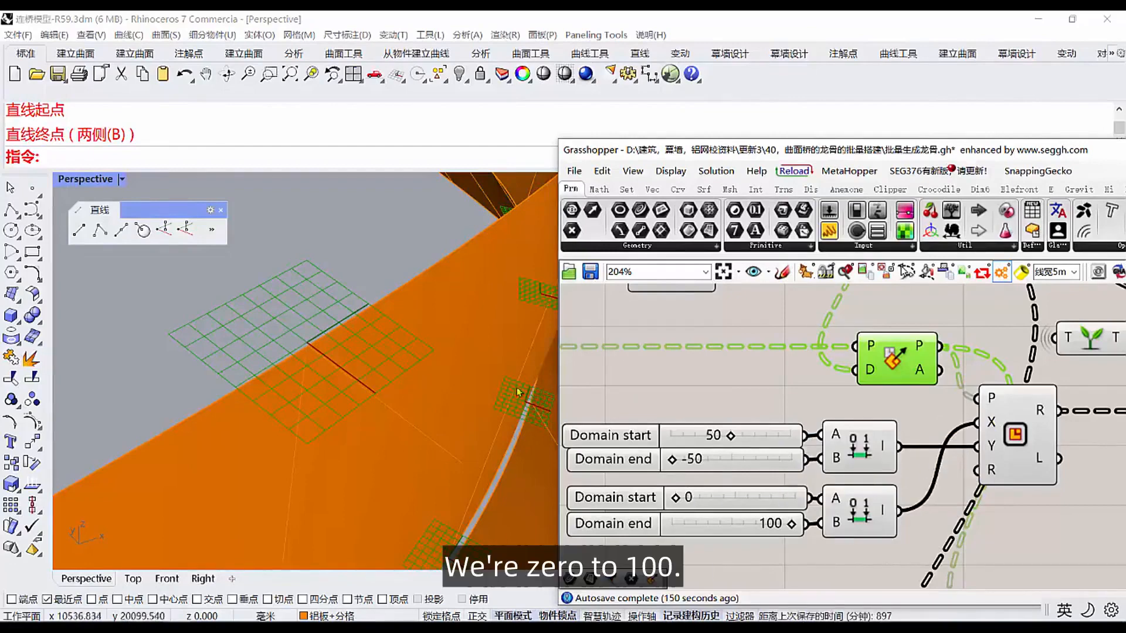
{"action": "left_click", "coordinate": [1028, 449], "text": "shift"}
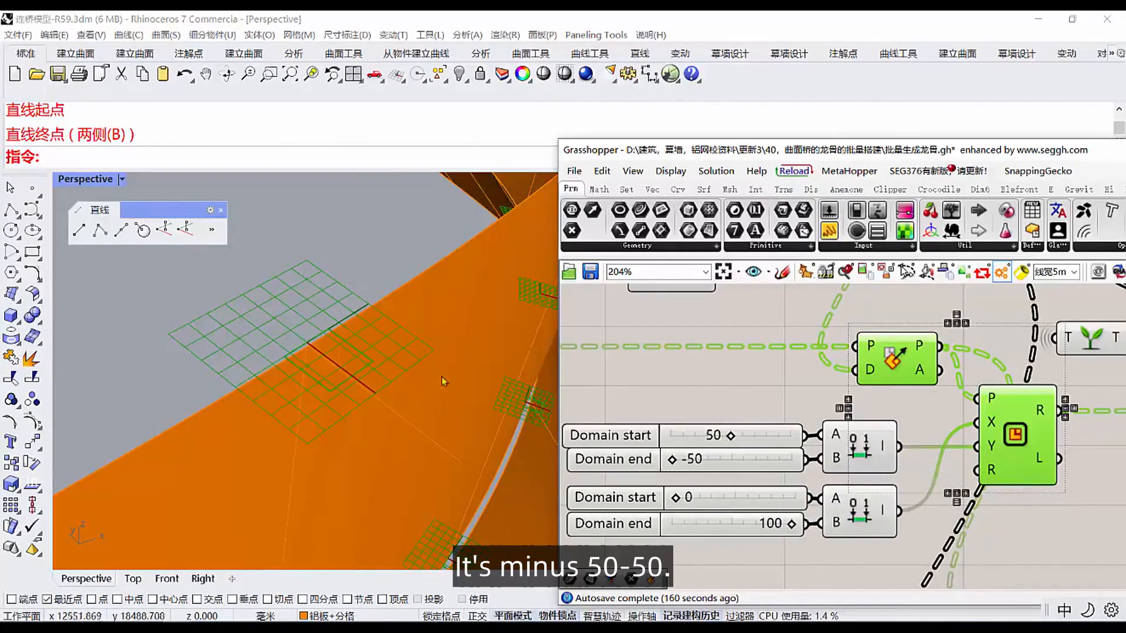
{"action": "scroll", "coordinate": [301, 347], "scroll_direction": "up", "scroll_amount": 3}
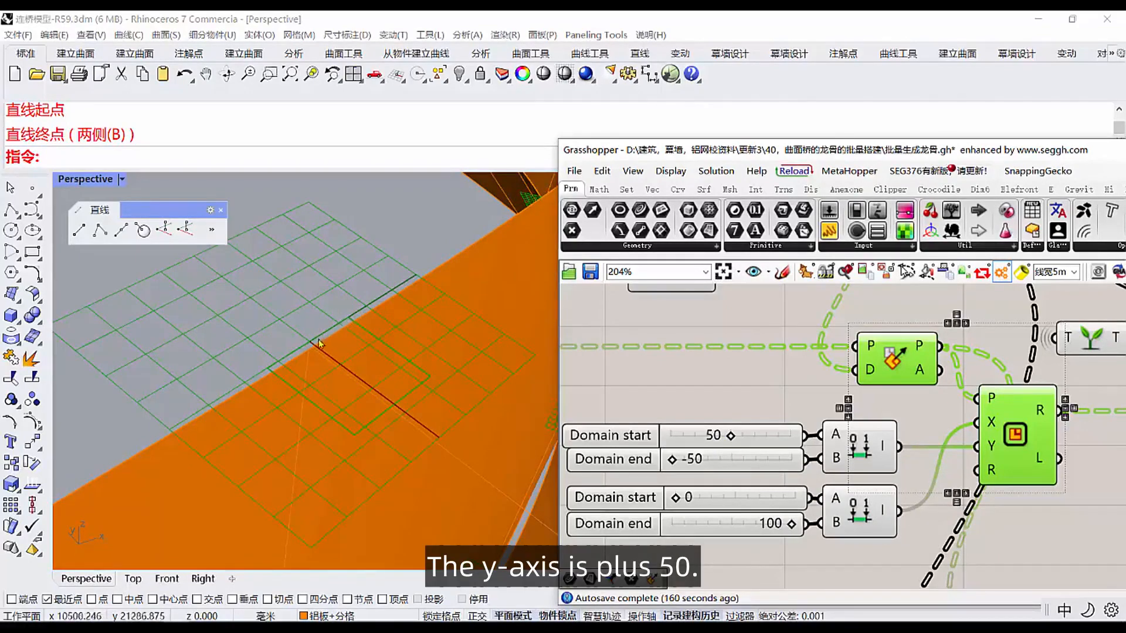
{"action": "scroll", "coordinate": [311, 349], "scroll_direction": "down", "scroll_amount": 2}
{"action": "scroll", "coordinate": [251, 389], "scroll_direction": "down", "scroll_amount": 3}
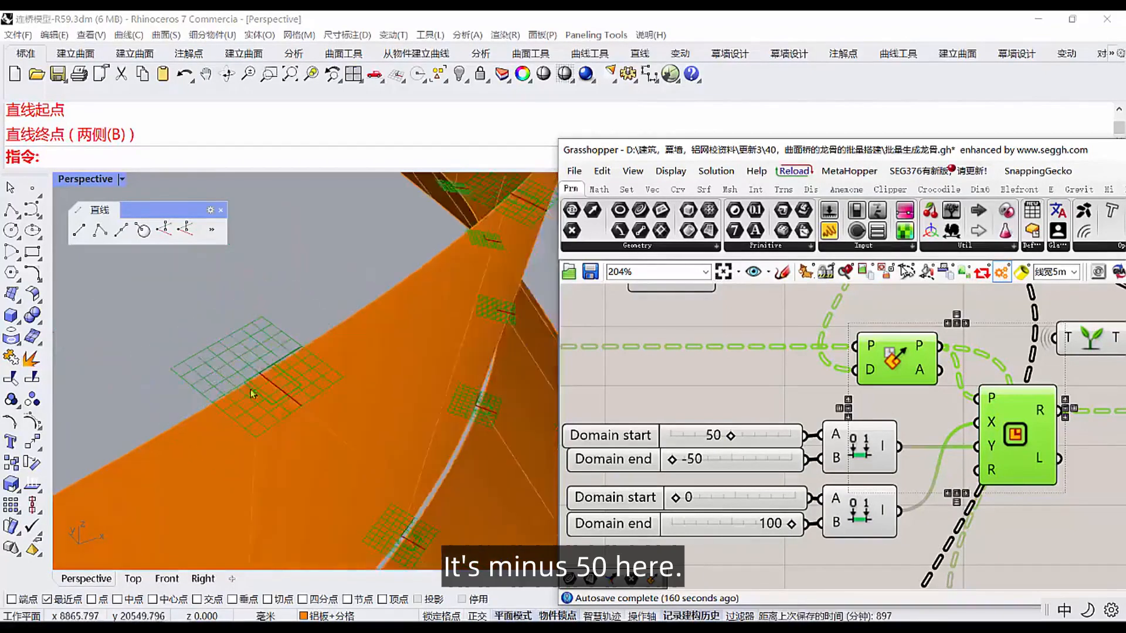
{"action": "right_click_drag", "start_coordinate": [953, 447], "coordinate": [696, 443]}
{"action": "right_click_drag", "start_coordinate": [781, 402], "coordinate": [783, 445]}
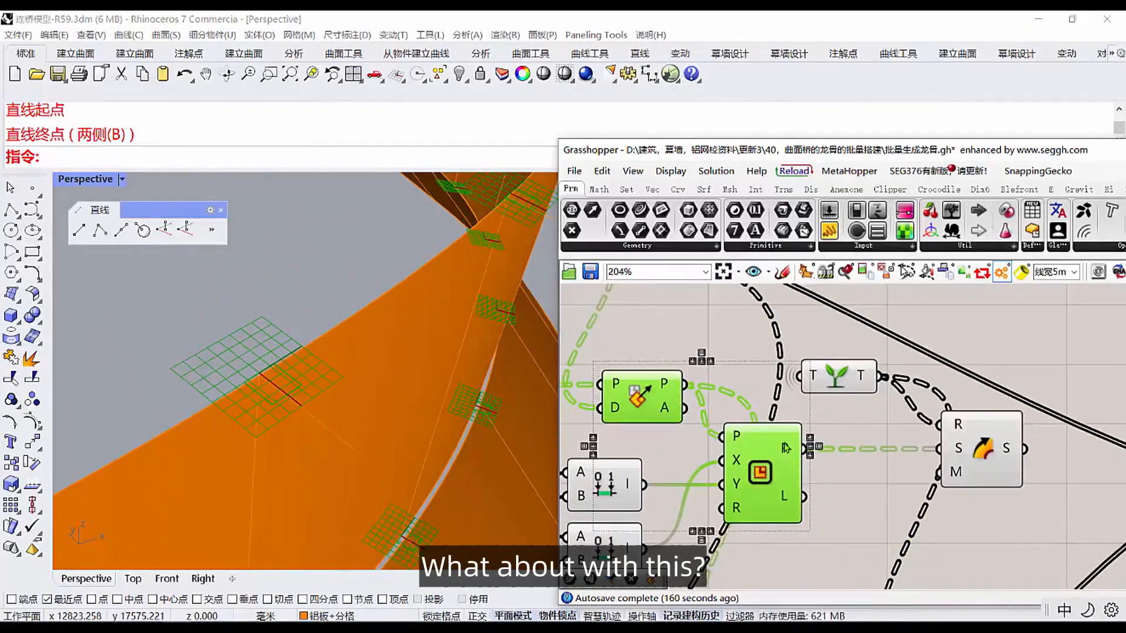
Preview the grafted rail curves and the Rectangle sections together, and examine the tubes the Sweep1 component makes from them on the panel.
{"action": "left_click", "coordinate": [981, 451]}
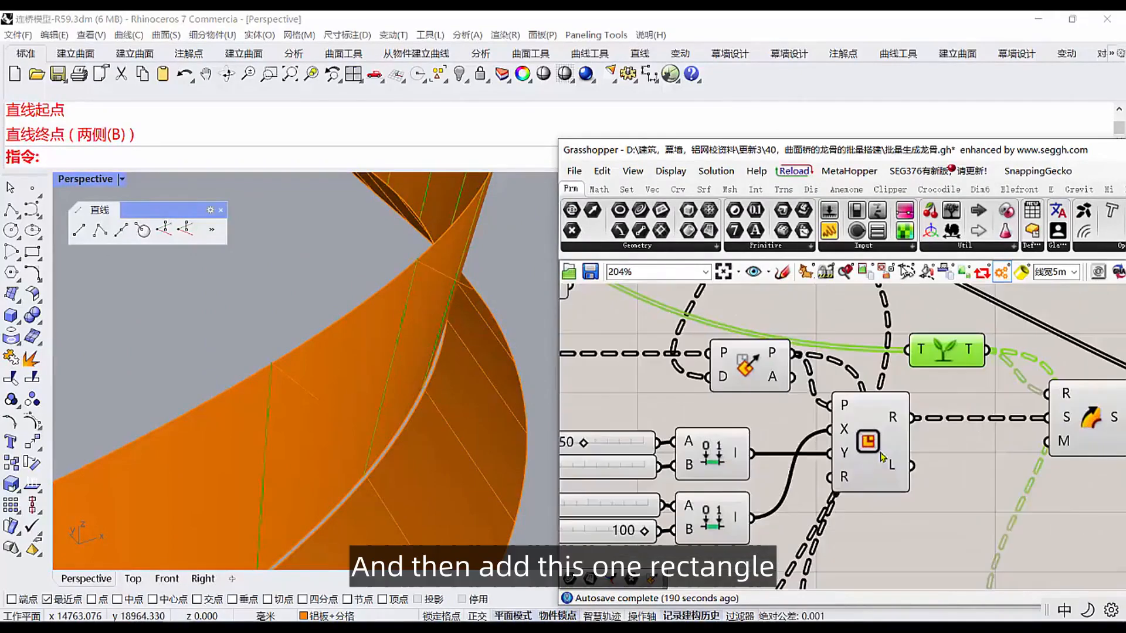
{"action": "left_click", "coordinate": [872, 448]}
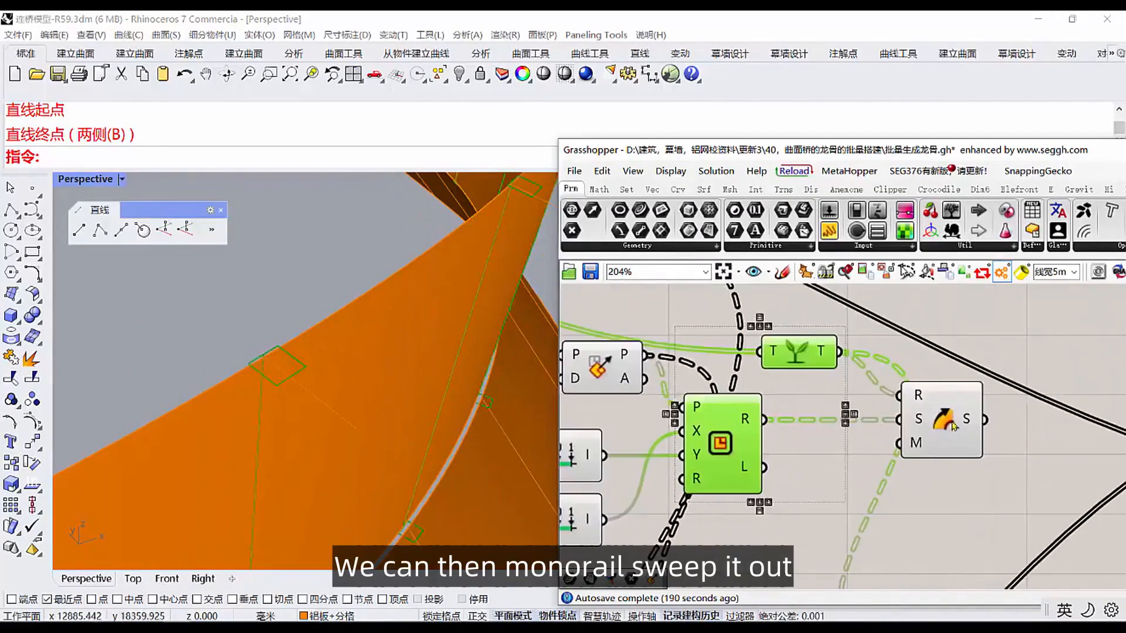
{"action": "left_click", "coordinate": [953, 426]}
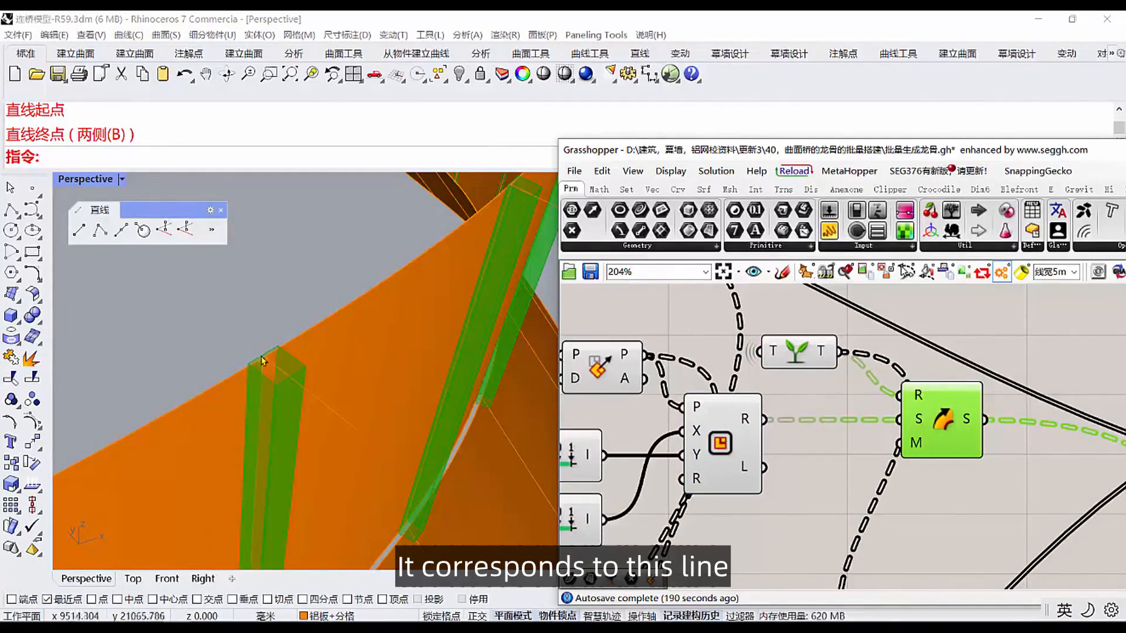
{"action": "right_click_drag", "start_coordinate": [810, 401], "coordinate": [828, 420]}
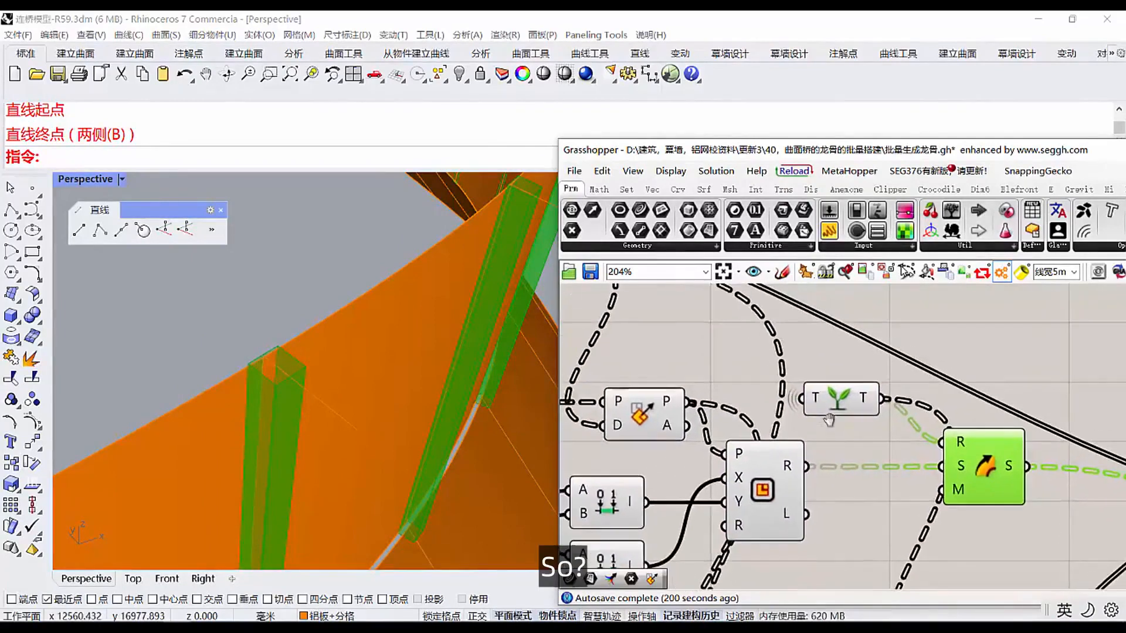
Inspect the Hidden wire display option on the Graft Tree input and compare its incoming wire with the component deselected and selected.
{"action": "left_click", "coordinate": [845, 409]}
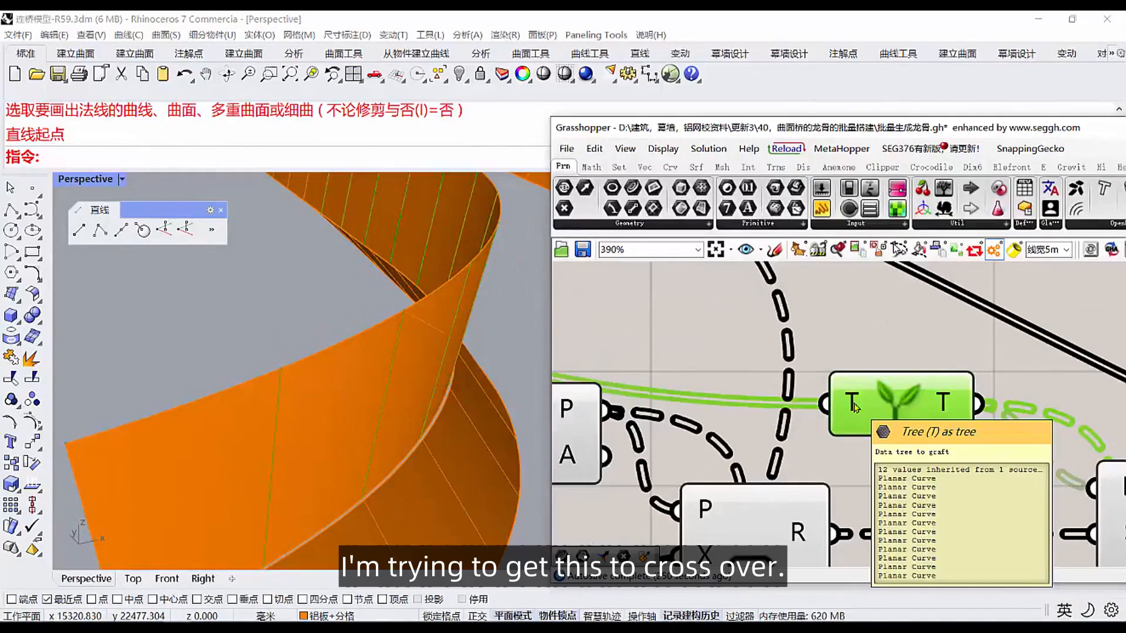
{"action": "right_click", "coordinate": [855, 407]}
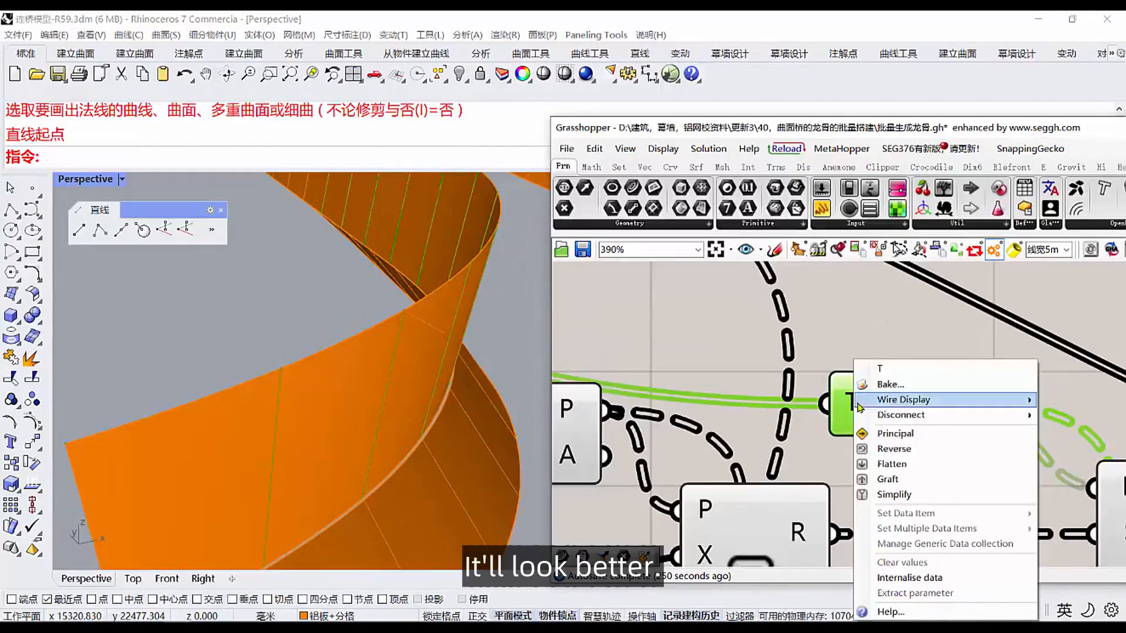
{"action": "mouse_move", "coordinate": [881, 405]}
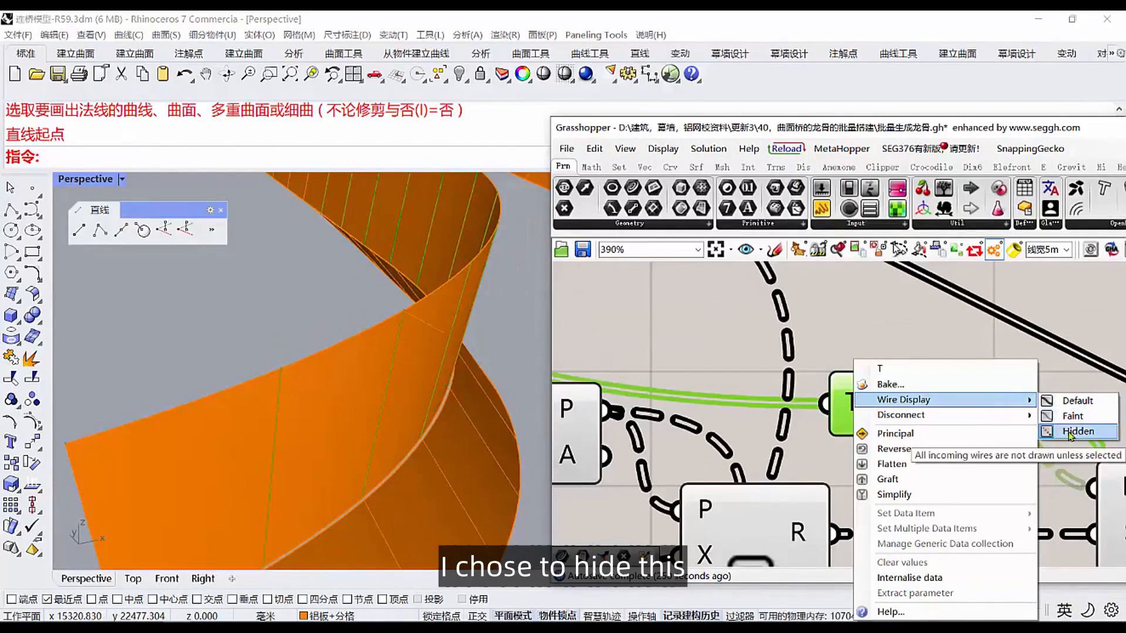
{"action": "left_click", "coordinate": [858, 335]}
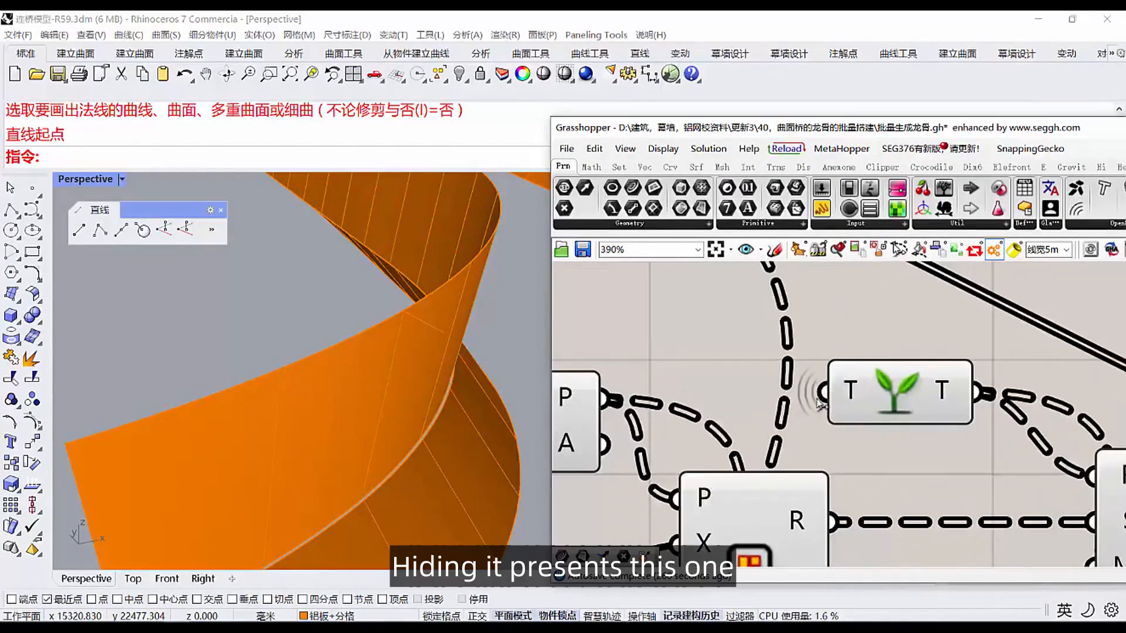
{"action": "left_click", "coordinate": [891, 405]}
{"action": "scroll", "coordinate": [968, 404], "scroll_direction": "down", "scroll_amount": 6}
{"action": "right_click_drag", "start_coordinate": [656, 322], "coordinate": [690, 340]}
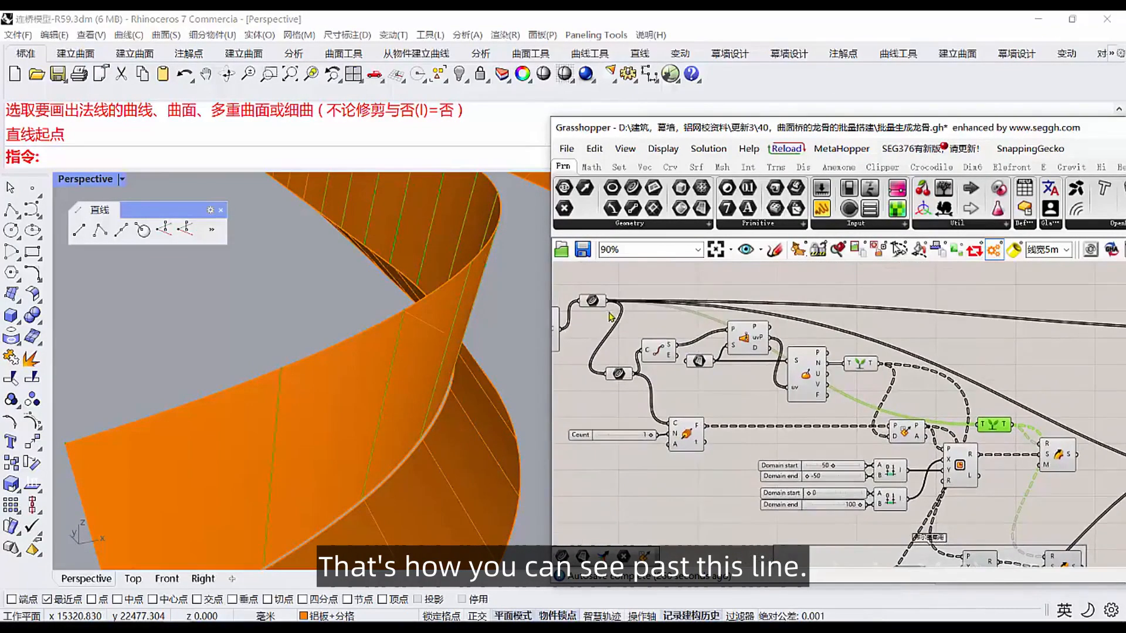
Preview the Sweep1 tubes on the upper panel and select all the components of that keel group, from curve input to sweep.
{"action": "scroll", "coordinate": [991, 434], "scroll_direction": "up", "scroll_amount": 2}
{"action": "left_click", "coordinate": [891, 365]}
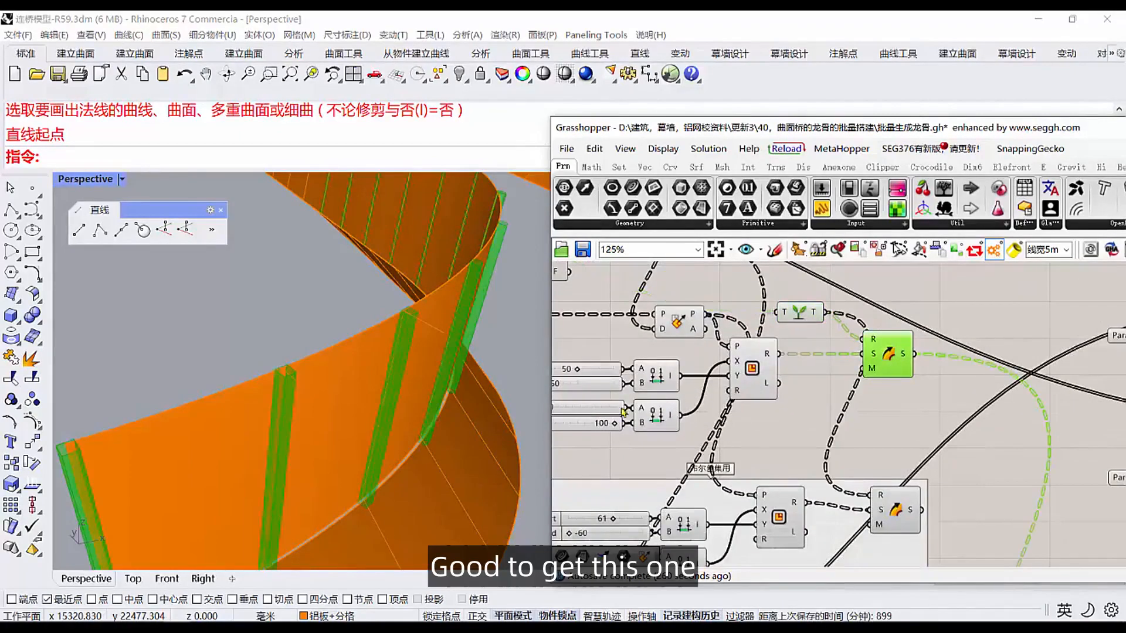
{"action": "scroll", "coordinate": [756, 390], "scroll_direction": "down", "scroll_amount": 4}
{"action": "left_click_drag", "start_coordinate": [977, 428], "coordinate": [592, 287]}
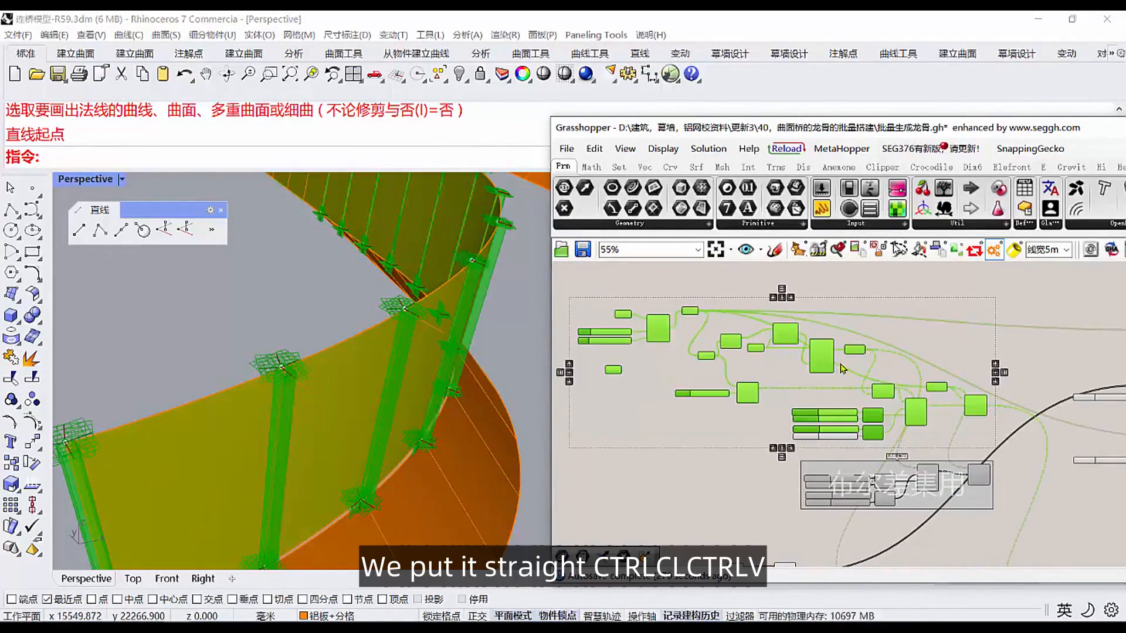
Preview the lower panel's division curves feeding the second component group and examine the Sweep1 component at its end.
{"action": "scroll", "coordinate": [843, 368], "scroll_direction": "down", "scroll_amount": 3}
{"action": "scroll", "coordinate": [811, 381], "scroll_direction": "up", "scroll_amount": 7}
{"action": "left_click", "coordinate": [742, 364]}
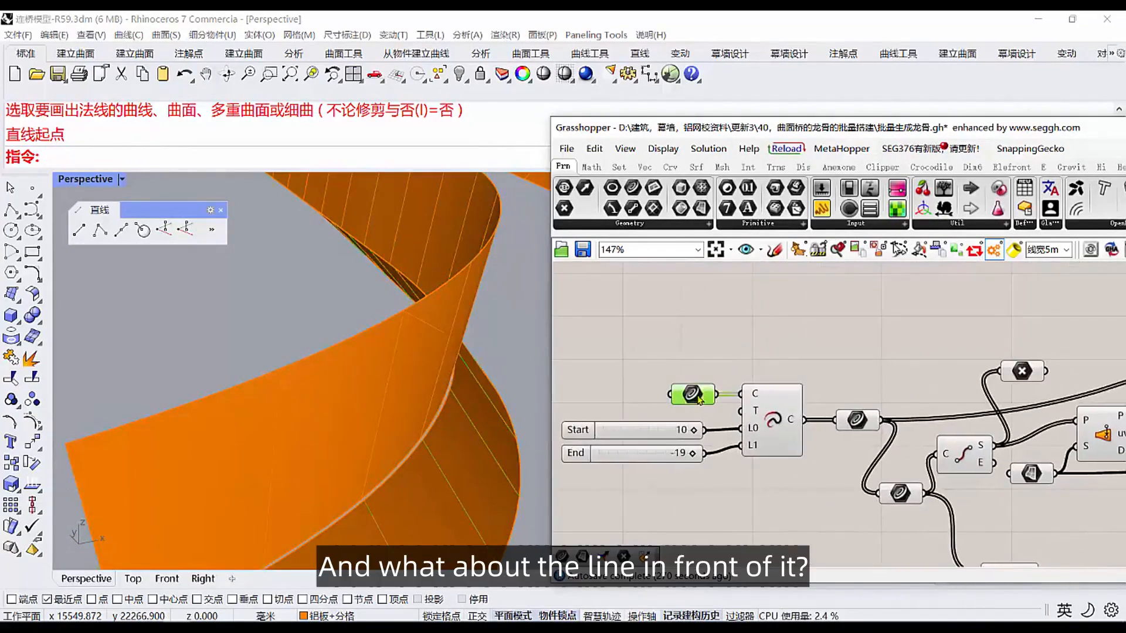
{"action": "scroll", "coordinate": [351, 357], "scroll_direction": "down", "scroll_amount": 4}
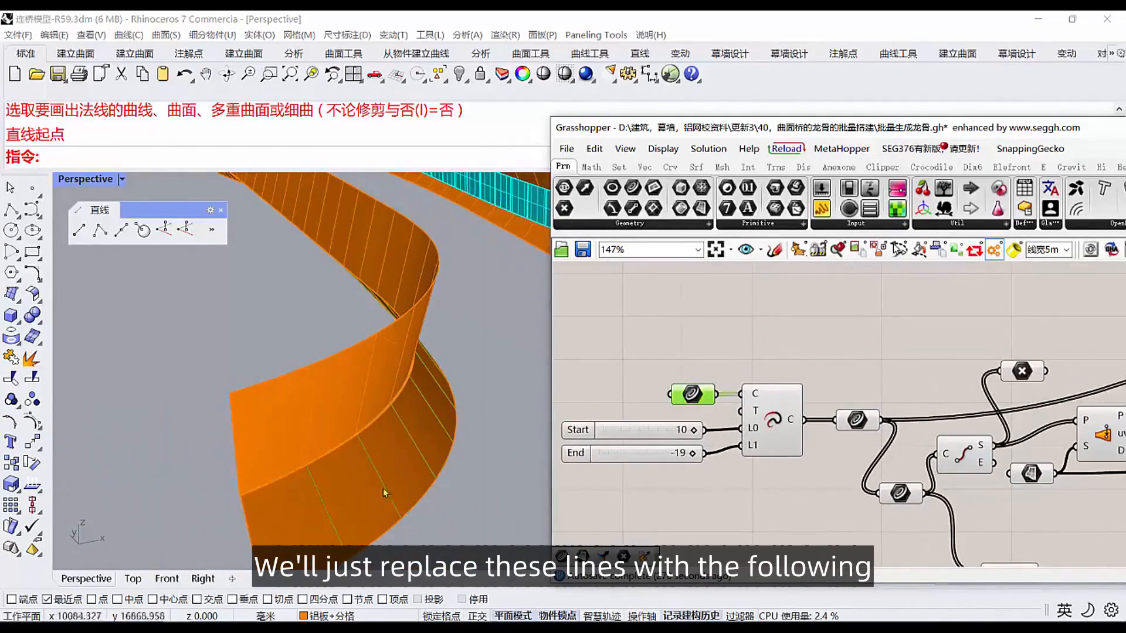
{"action": "scroll", "coordinate": [682, 392], "scroll_direction": "down", "scroll_amount": 7}
{"action": "scroll", "coordinate": [923, 445], "scroll_direction": "up", "scroll_amount": 7}
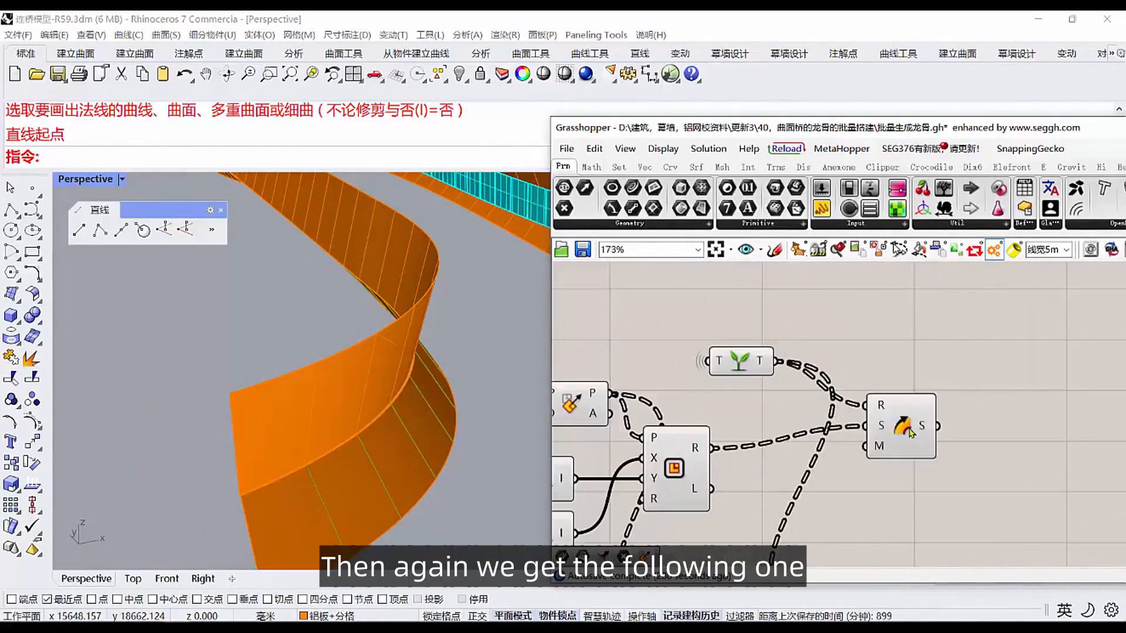
{"action": "left_click", "coordinate": [902, 423]}
{"action": "scroll", "coordinate": [821, 478], "scroll_direction": "down", "scroll_amount": 3}
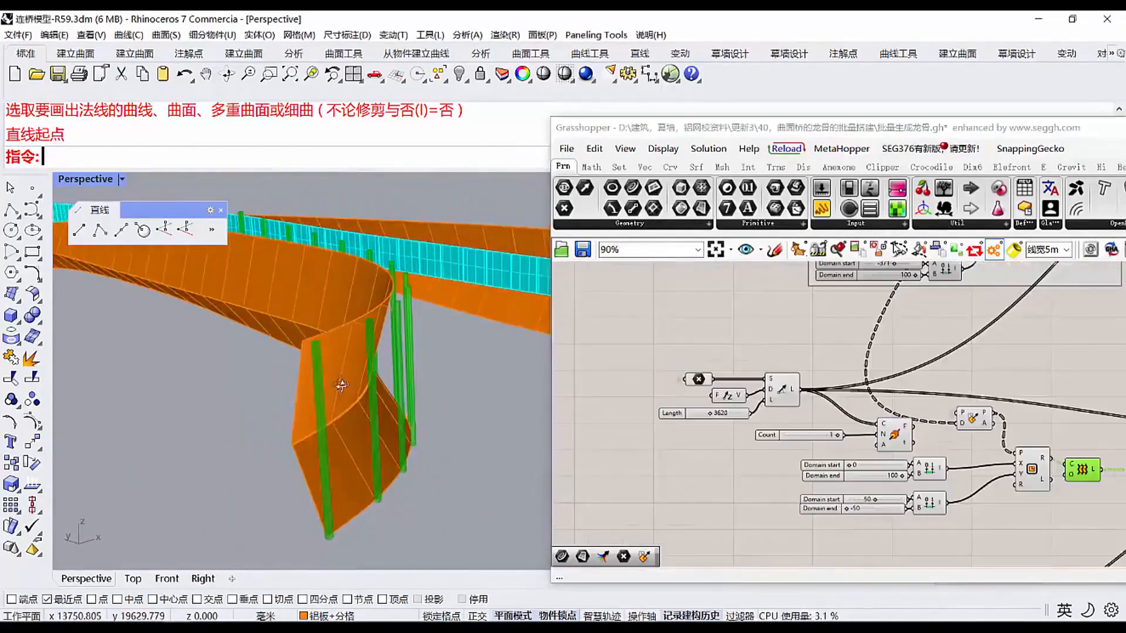
Preview the start points of the vertical tubes and the Line SDL lines along Z, and examine their length slider.
{"action": "right_click_drag", "start_coordinate": [329, 352], "coordinate": [388, 512]}
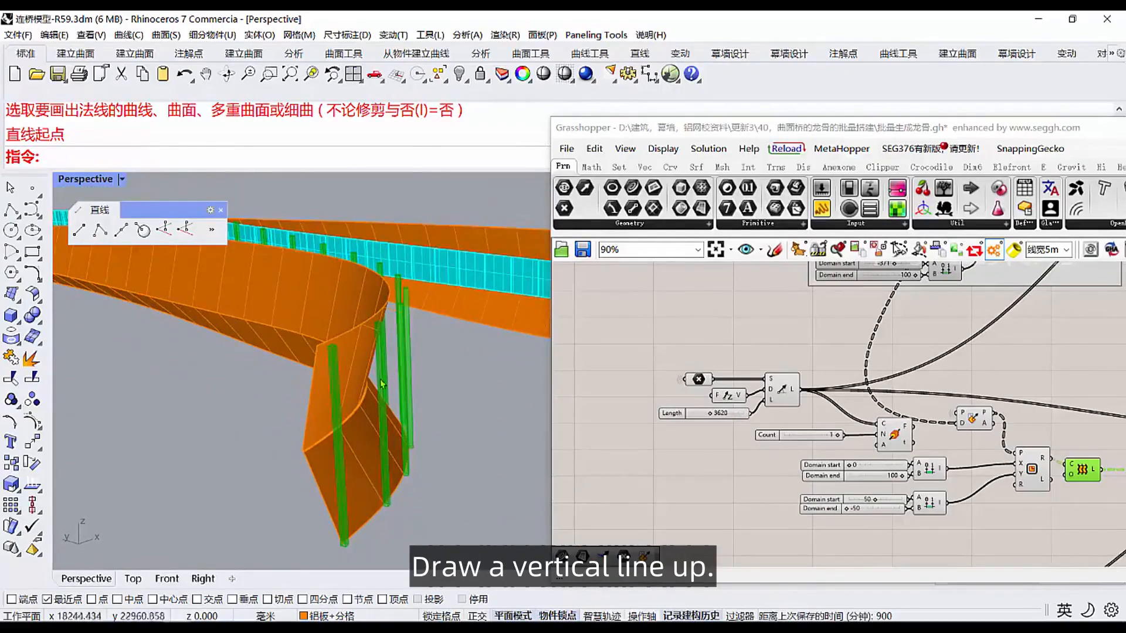
{"action": "left_click", "coordinate": [692, 381]}
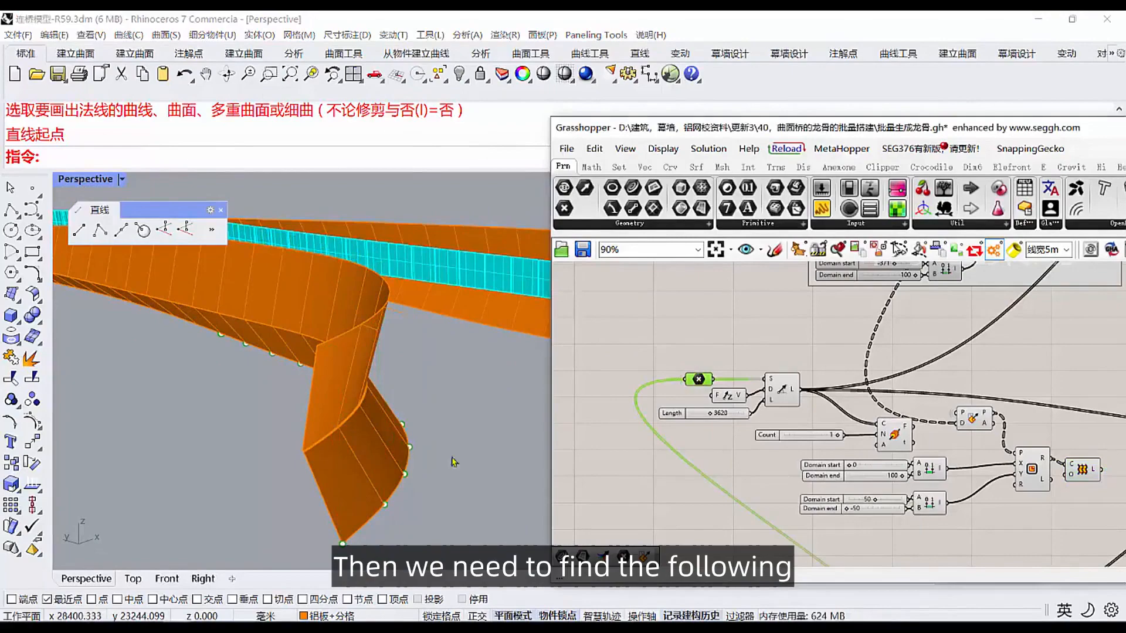
{"action": "scroll", "coordinate": [773, 365], "scroll_direction": "down", "scroll_amount": 5}
{"action": "scroll", "coordinate": [803, 474], "scroll_direction": "up", "scroll_amount": 7}
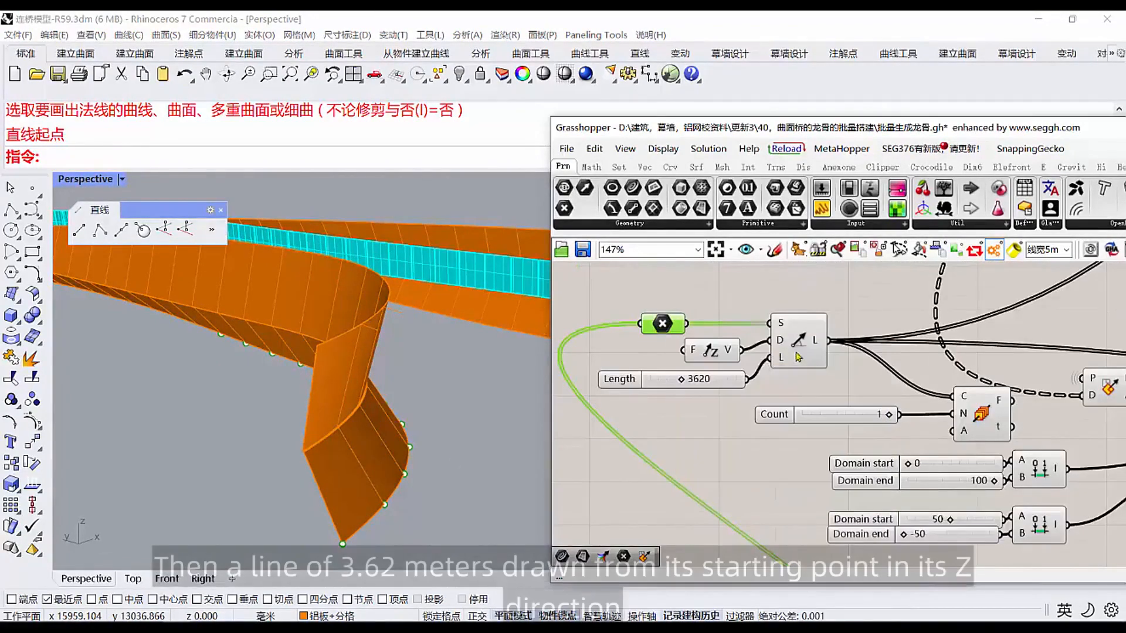
{"action": "left_click", "coordinate": [799, 357]}
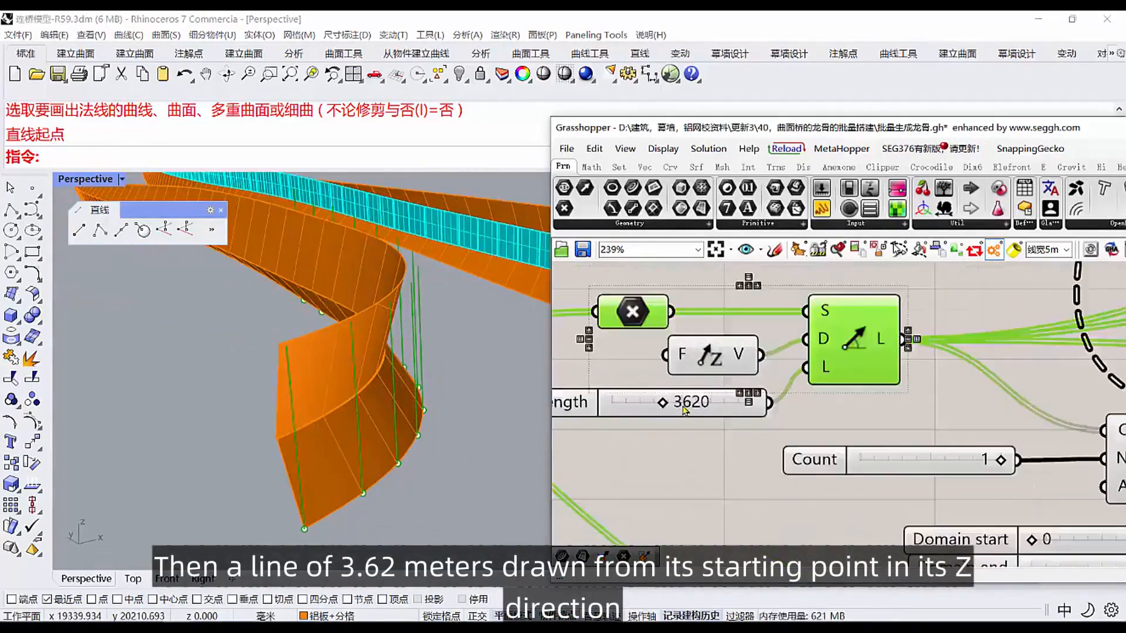
{"action": "scroll", "coordinate": [683, 409], "scroll_direction": "up", "scroll_amount": 3}
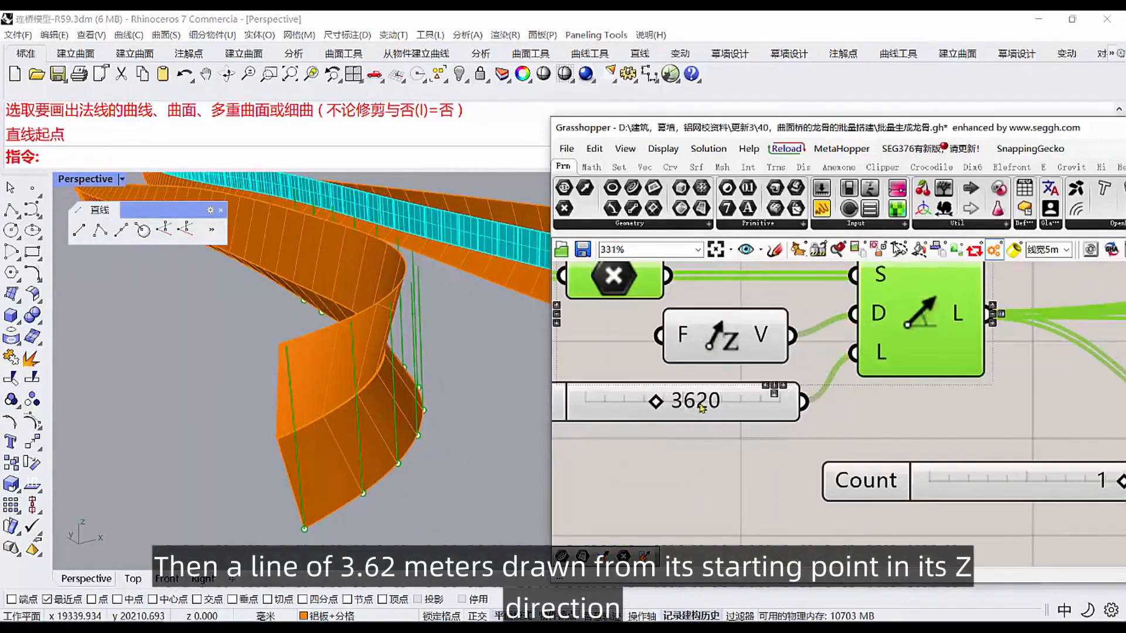
Preview the Perp Frames work planes on the vertical lines and examine their orientation at the panel edge up close.
{"action": "scroll", "coordinate": [673, 388], "scroll_direction": "down", "scroll_amount": 6}
{"action": "right_click_drag", "start_coordinate": [852, 409], "coordinate": [777, 410]}
{"action": "scroll", "coordinate": [818, 410], "scroll_direction": "up", "scroll_amount": 2}
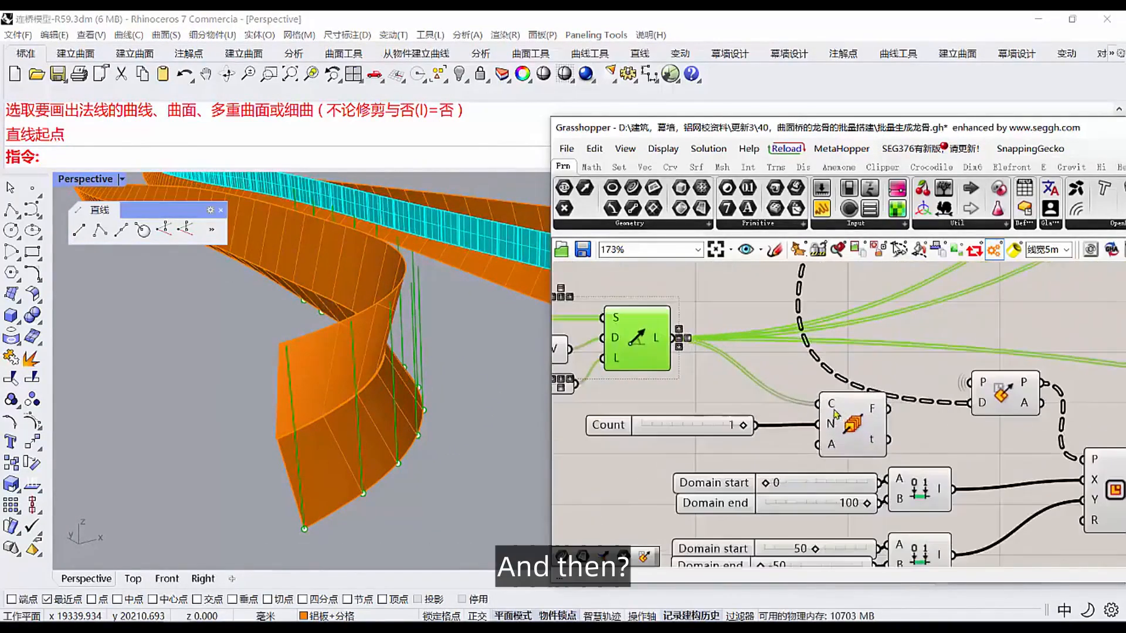
{"action": "left_click", "coordinate": [873, 433]}
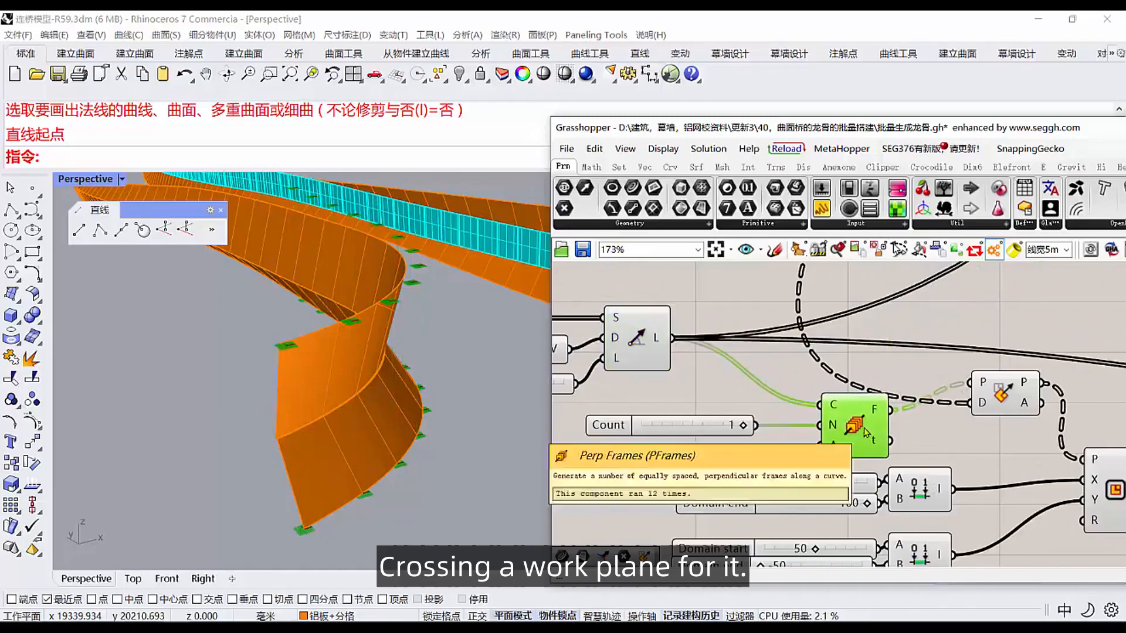
{"action": "scroll", "coordinate": [348, 359], "scroll_direction": "up", "scroll_amount": 8}
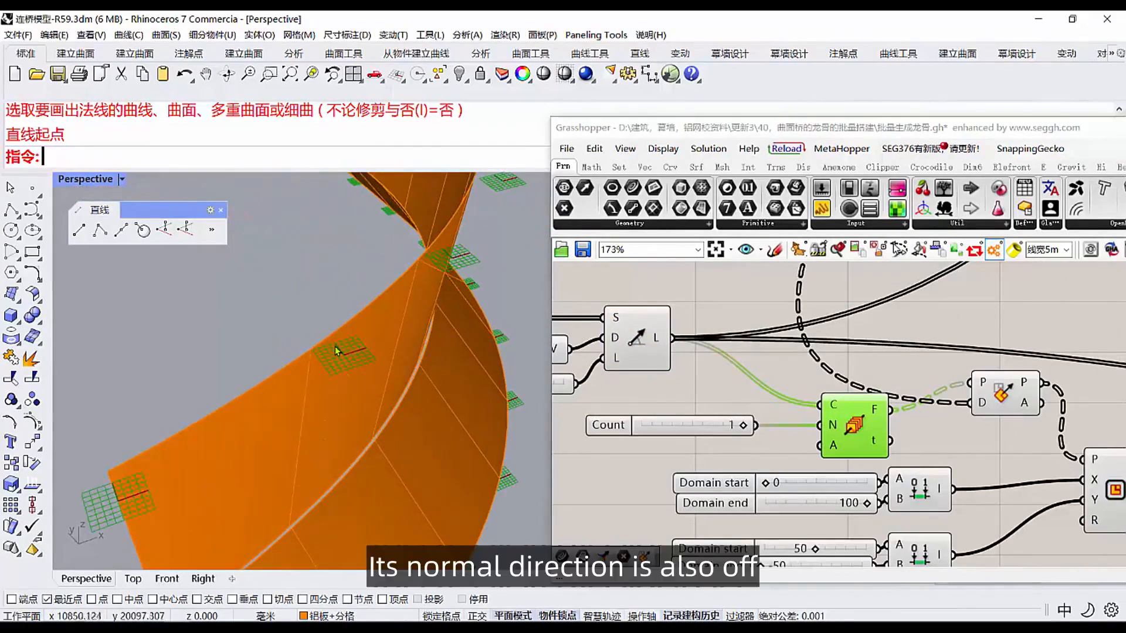
{"action": "scroll", "coordinate": [875, 410], "scroll_direction": "up", "scroll_amount": 3}
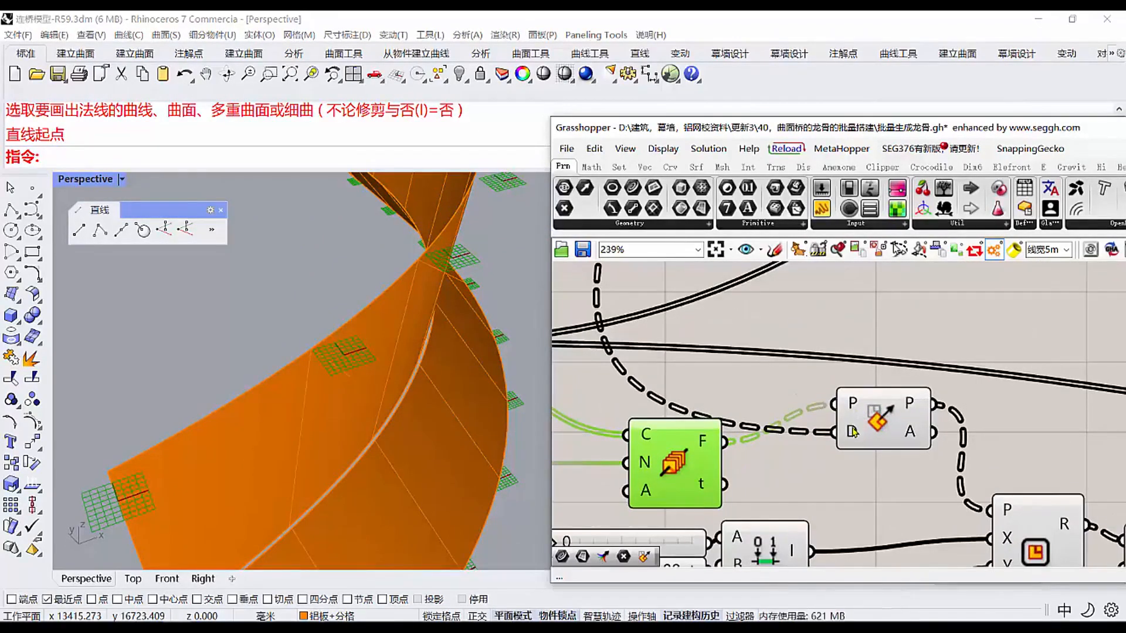
Trace the Align Plane direction input to the surface normals, and preview the aligned planes with the Rectangle and Loft components.
{"action": "scroll", "coordinate": [763, 465], "scroll_direction": "down", "scroll_amount": 5}
{"action": "scroll", "coordinate": [763, 465], "scroll_direction": "up", "scroll_amount": 3}
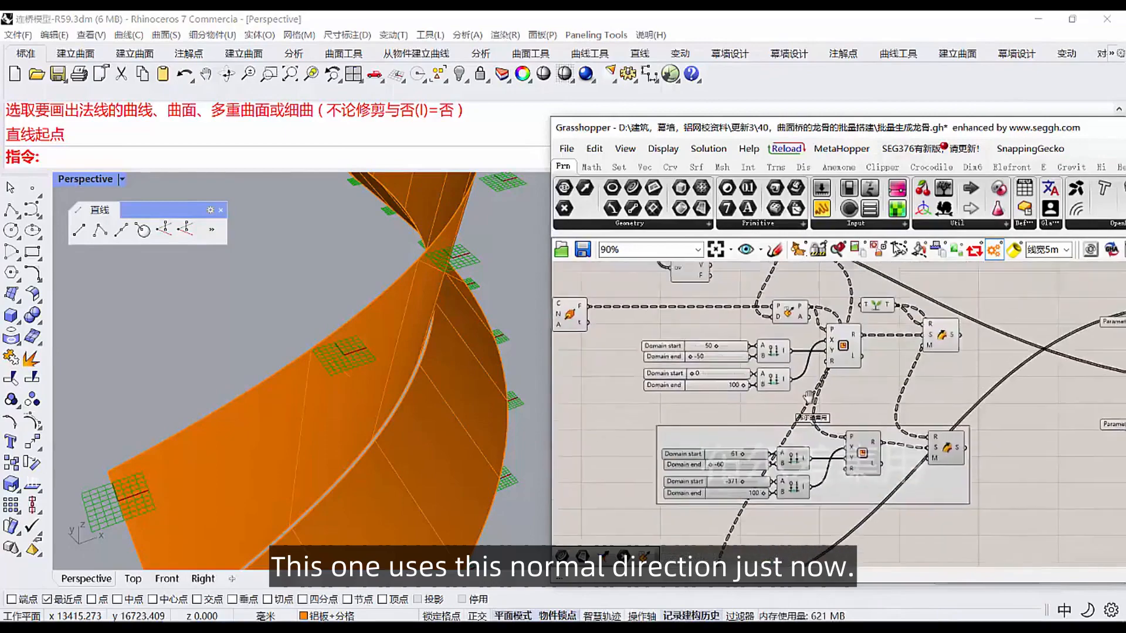
{"action": "scroll", "coordinate": [763, 488], "scroll_direction": "up", "scroll_amount": 1}
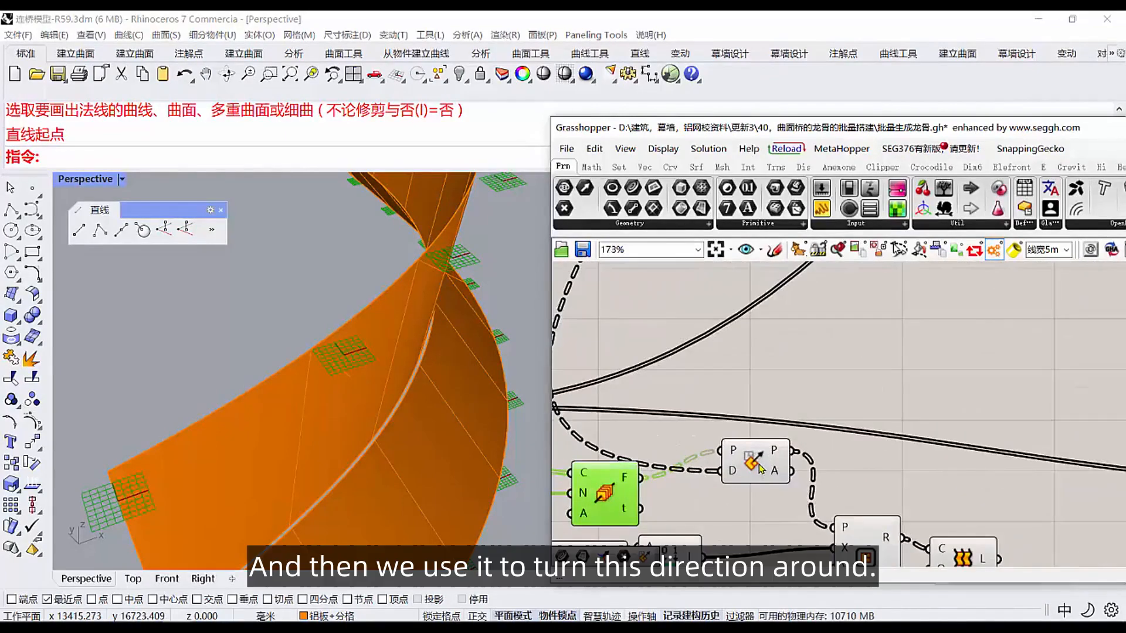
{"action": "left_click", "coordinate": [760, 472]}
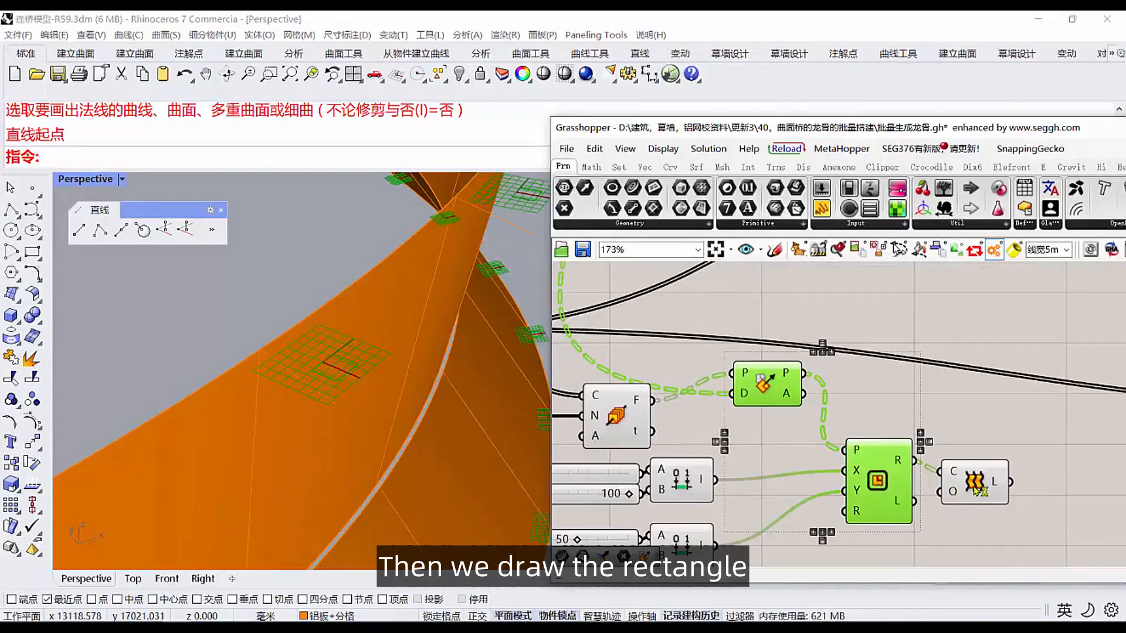
{"action": "left_click", "coordinate": [976, 487]}
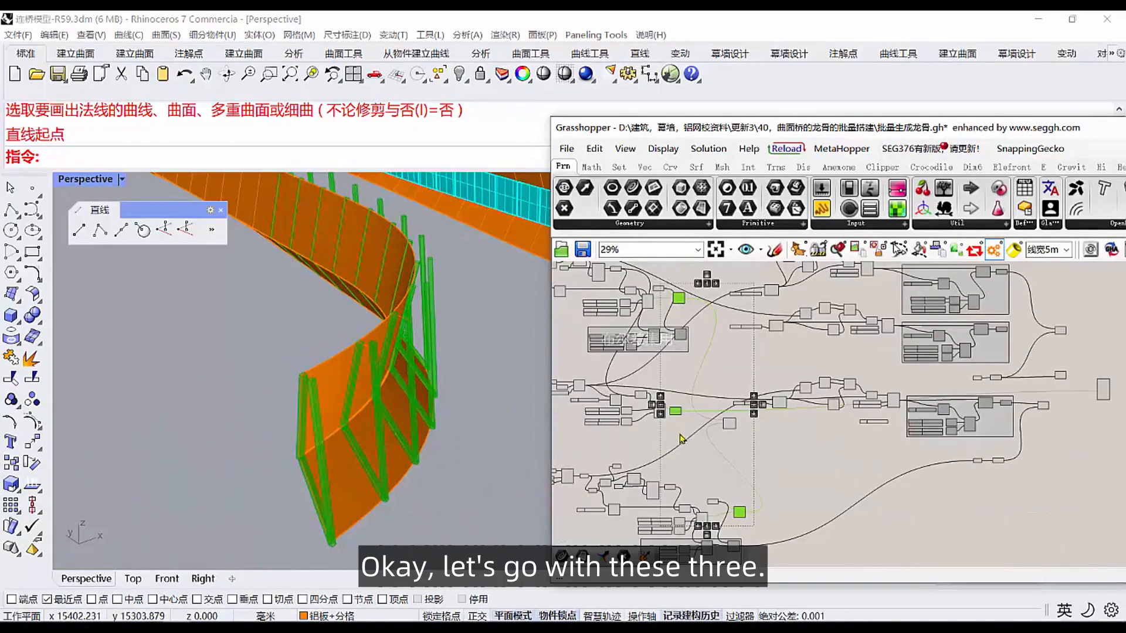
Examine the three sets of keel tubes together and follow their outputs to the six-input Merge component.
{"action": "scroll", "coordinate": [675, 412], "scroll_direction": "up", "scroll_amount": 5}
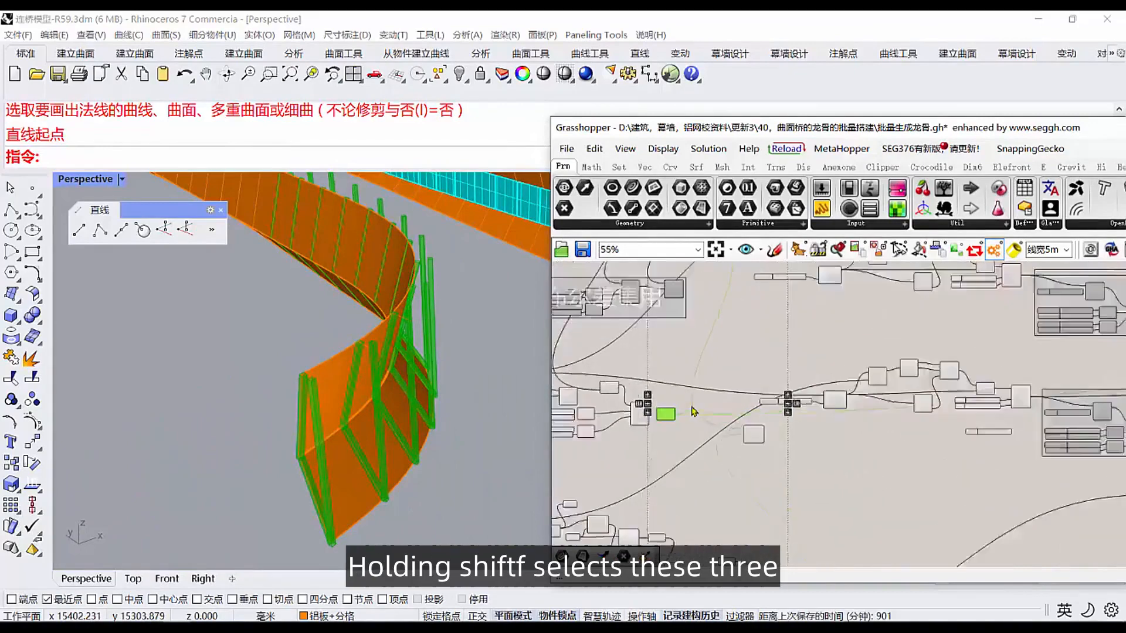
{"action": "scroll", "coordinate": [661, 417], "scroll_direction": "up", "scroll_amount": 1}
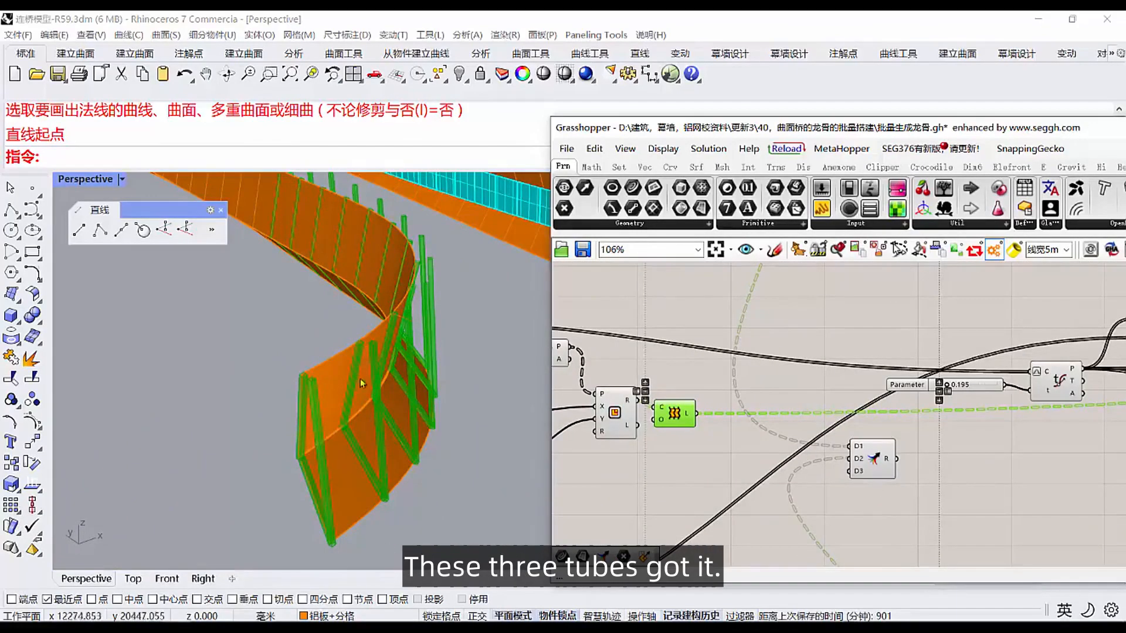
{"action": "scroll", "coordinate": [360, 378], "scroll_direction": "up", "scroll_amount": 2}
{"action": "right_click_drag", "start_coordinate": [1111, 392], "coordinate": [841, 342]}
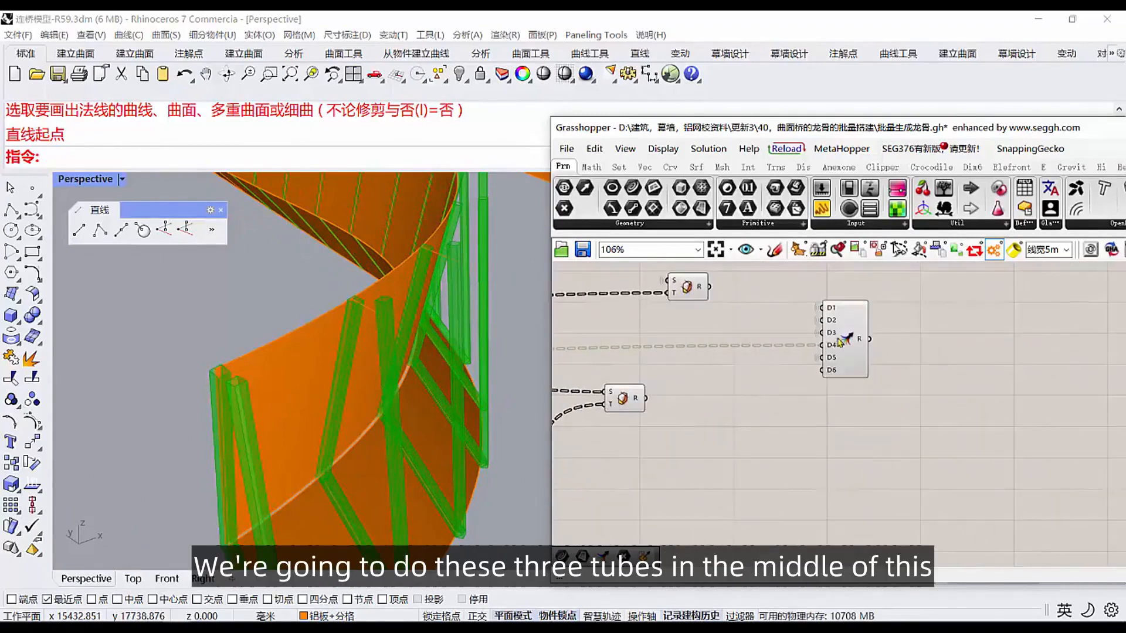
{"action": "left_click", "coordinate": [843, 340]}
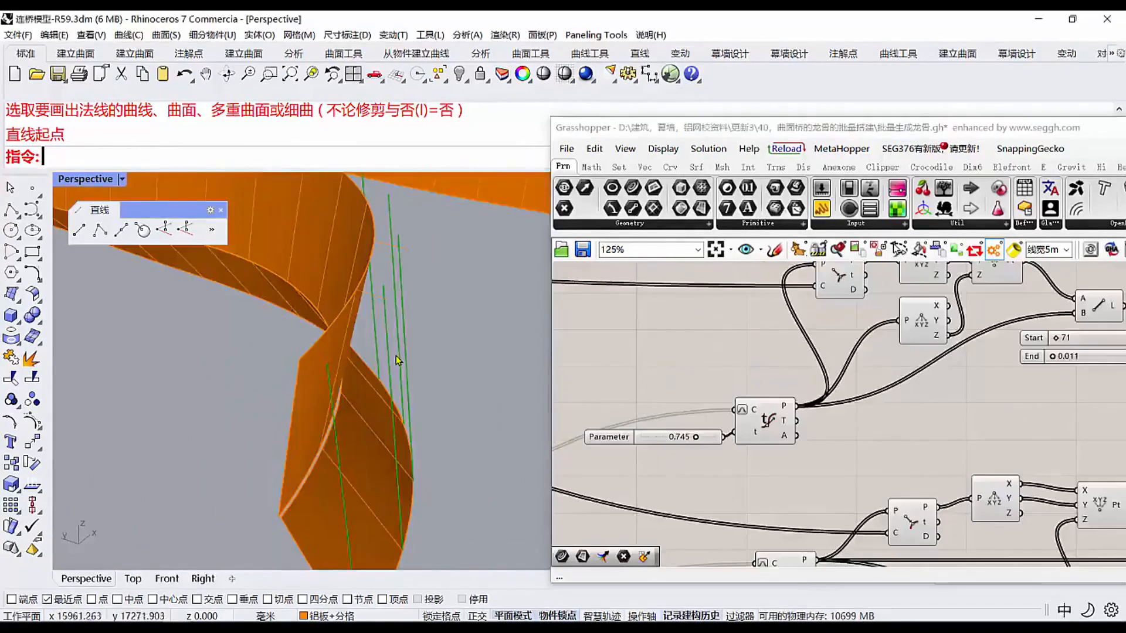
Preview the Evaluate Curve points on the vertical lines and examine the parameter slider and the reparameterized curve input.
{"action": "right_click_drag", "start_coordinate": [396, 359], "coordinate": [420, 363]}
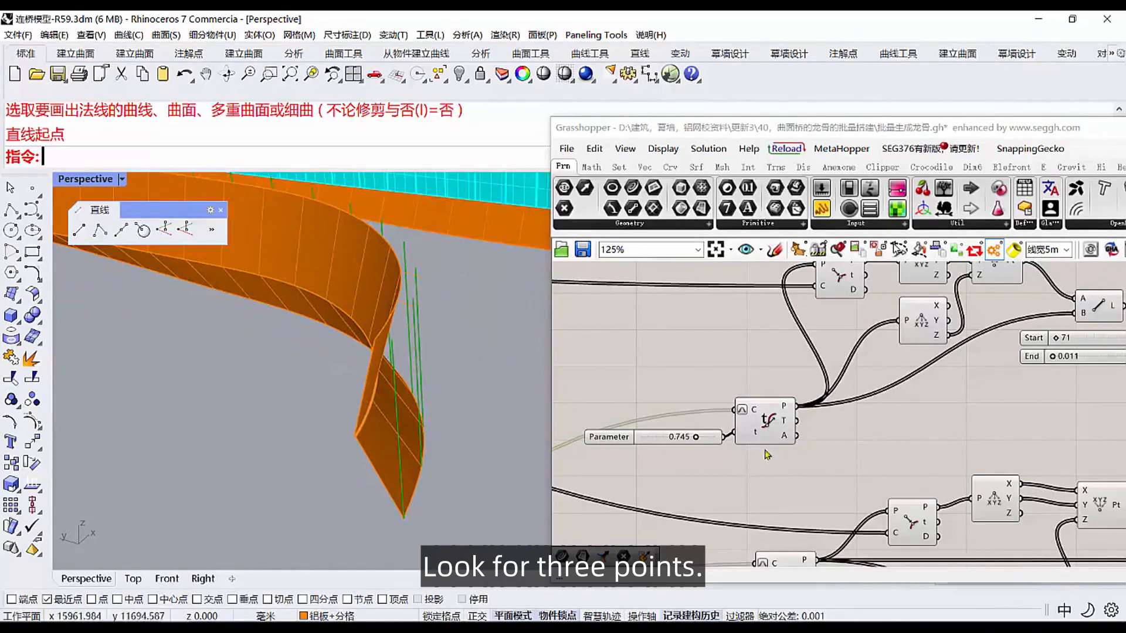
{"action": "scroll", "coordinate": [769, 429], "scroll_direction": "up", "scroll_amount": 3}
{"action": "left_click", "coordinate": [768, 429]}
{"action": "scroll", "coordinate": [824, 387], "scroll_direction": "up", "scroll_amount": 3}
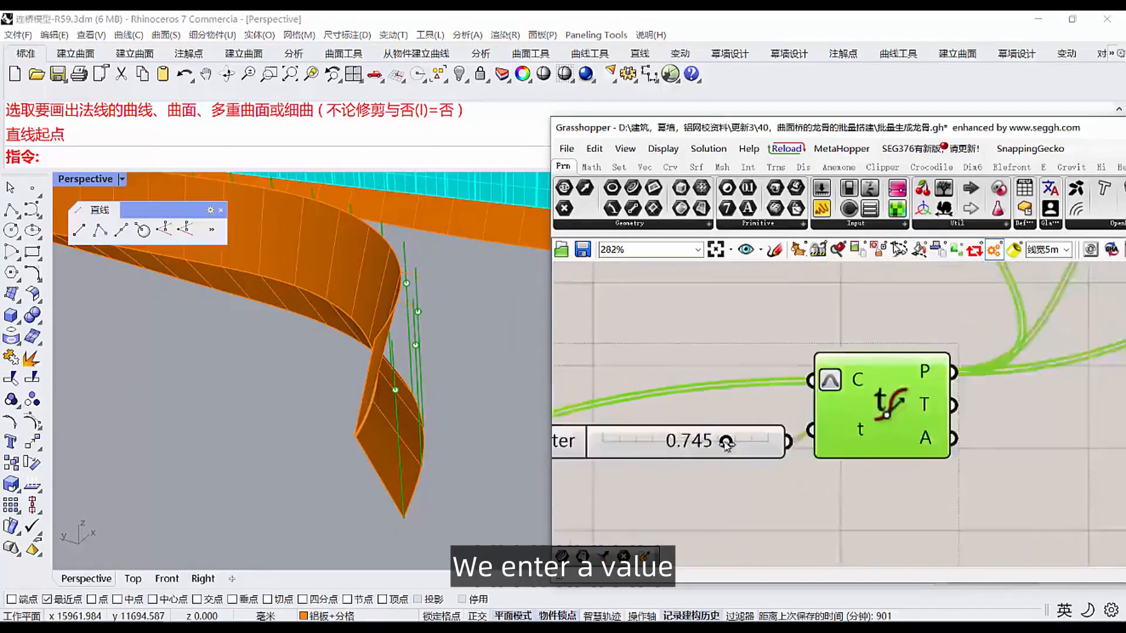
{"action": "right_click", "coordinate": [842, 371]}
{"action": "right_click_drag", "start_coordinate": [776, 402], "coordinate": [797, 415]}
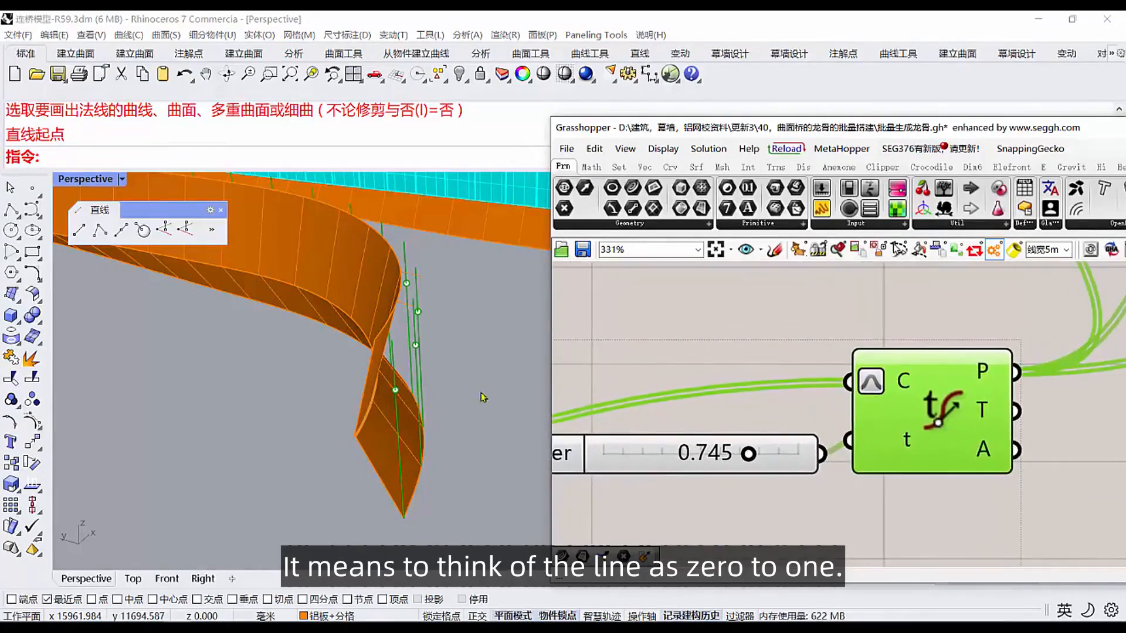
Set the Evaluate Curve parameter slider to 0.769 and check the height of the points on the vertical lines.
{"action": "mouse_move", "coordinate": [748, 457]}
{"action": "left_mouse_down"}
{"action": "mouse_move", "coordinate": [731, 456]}
{"action": "mouse_move", "coordinate": [746, 456]}
{"action": "left_mouse_up"}
{"action": "right_click_drag", "start_coordinate": [410, 340], "coordinate": [373, 341]}
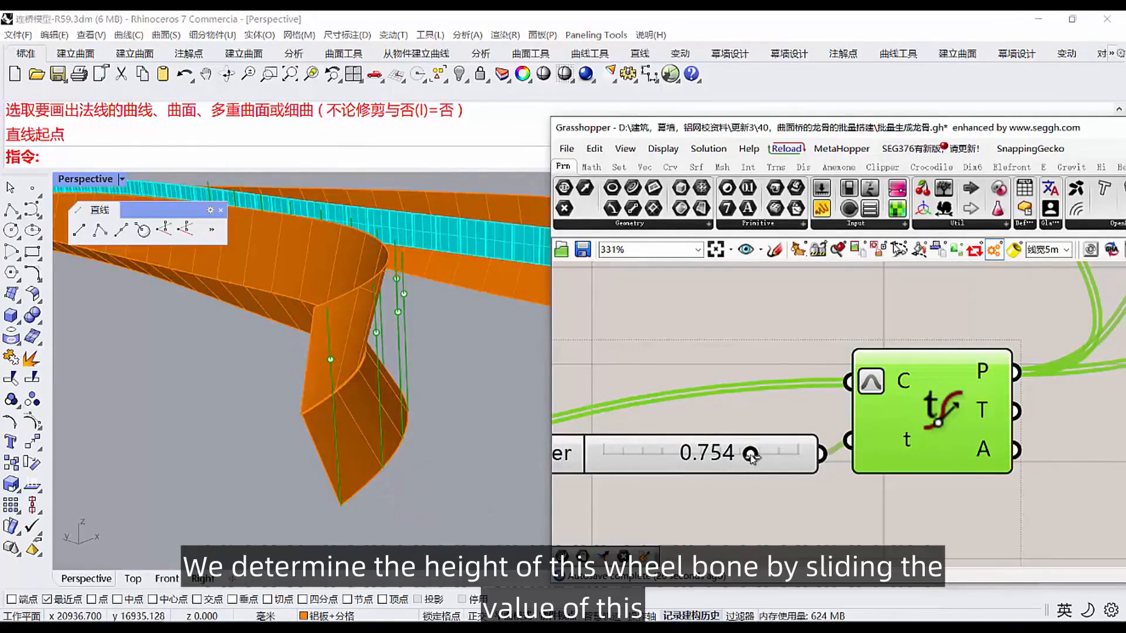
{"action": "left_click_drag", "start_coordinate": [750, 456], "coordinate": [749, 458]}
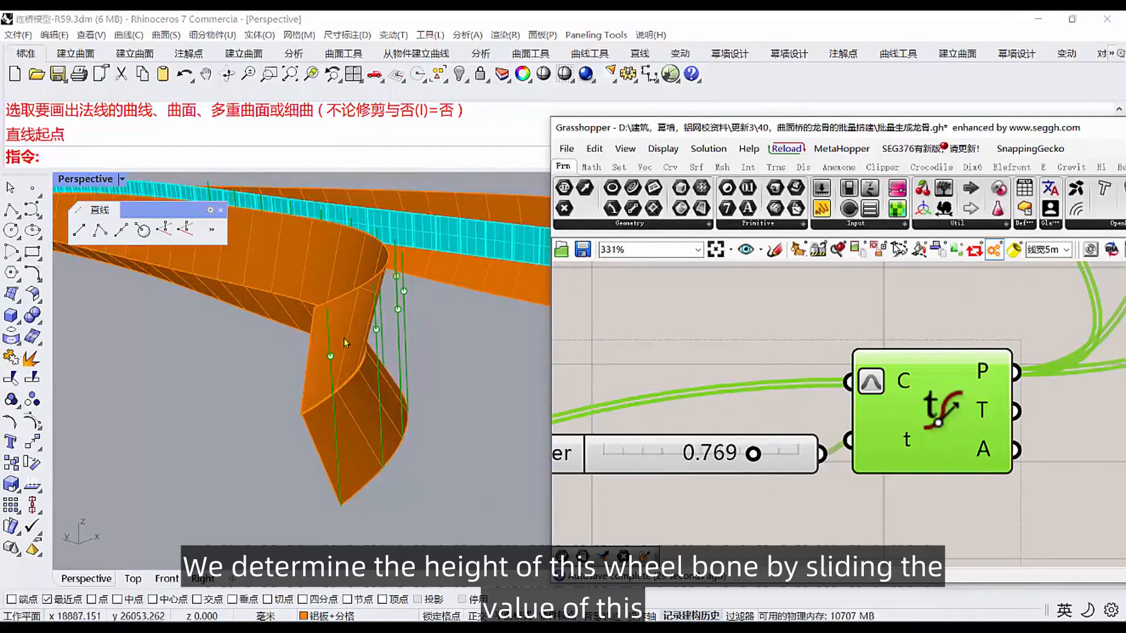
{"action": "right_click_drag", "start_coordinate": [341, 342], "coordinate": [430, 459]}
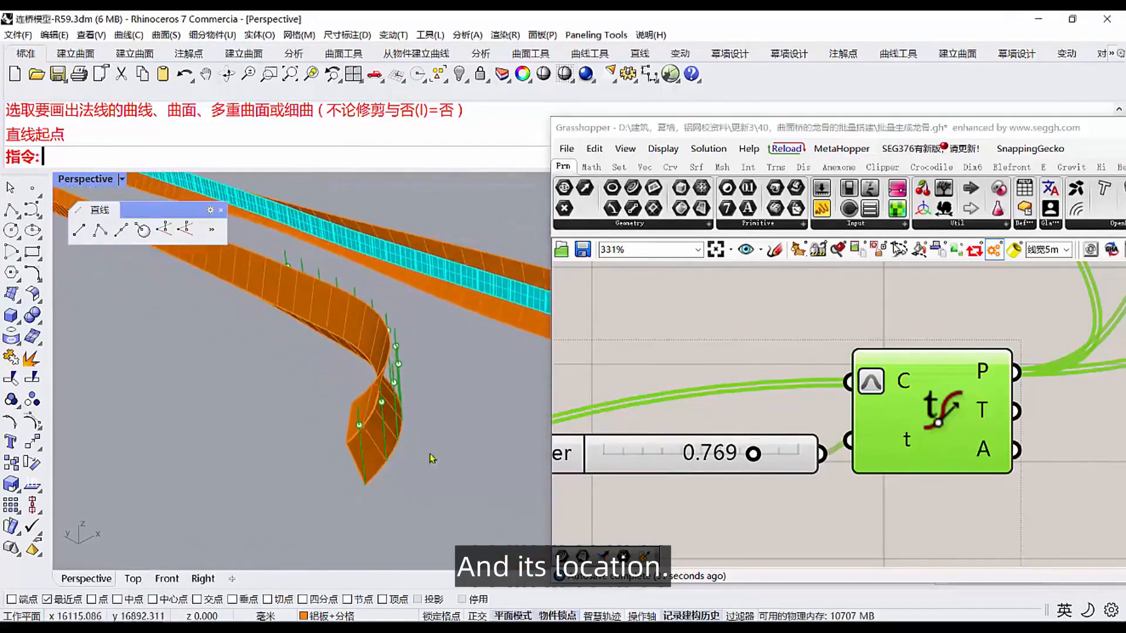
{"action": "scroll", "coordinate": [780, 422], "scroll_direction": "down", "scroll_amount": 5}
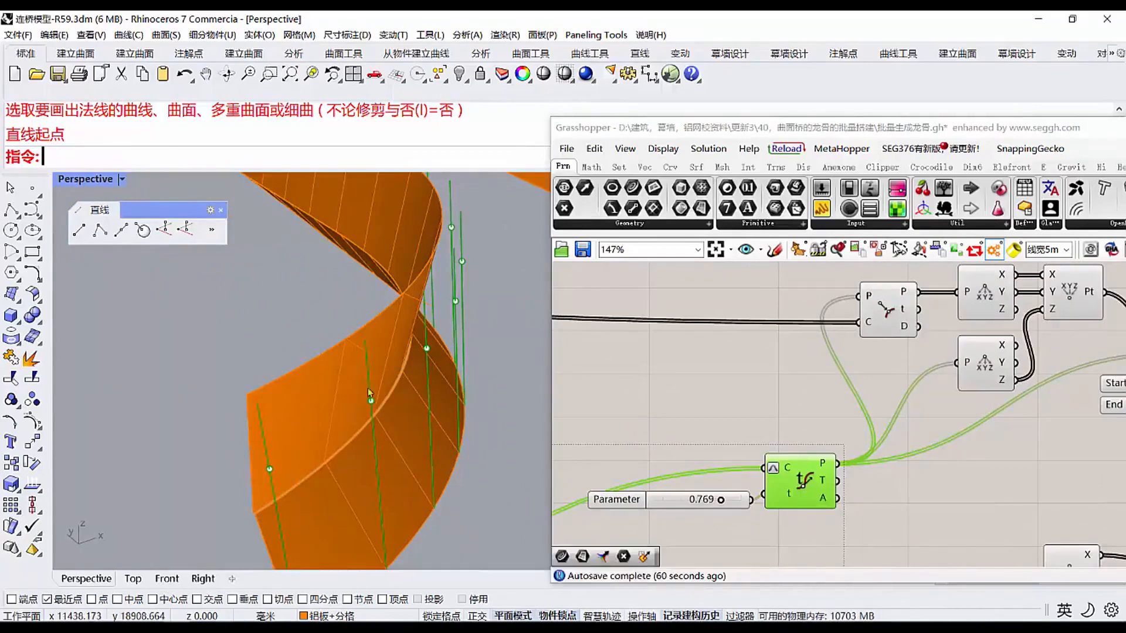
Draw a polyline from an evaluated point on a vertical line to the neighbouring division line on the panel surface.
{"action": "left_click", "coordinate": [11, 210]}
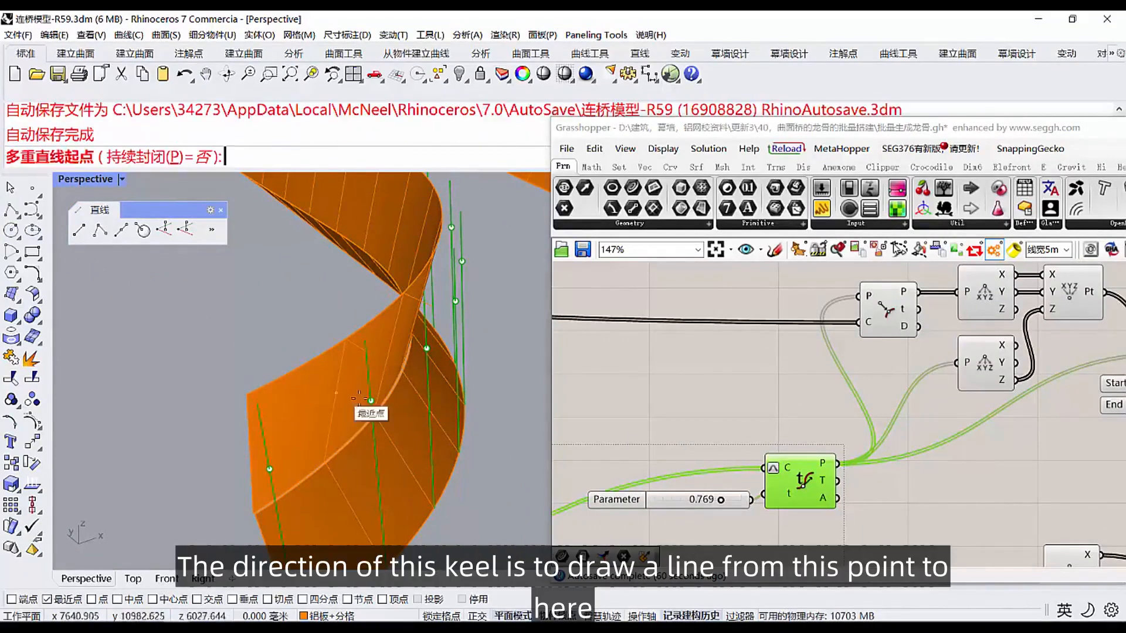
{"action": "left_click", "coordinate": [365, 400]}
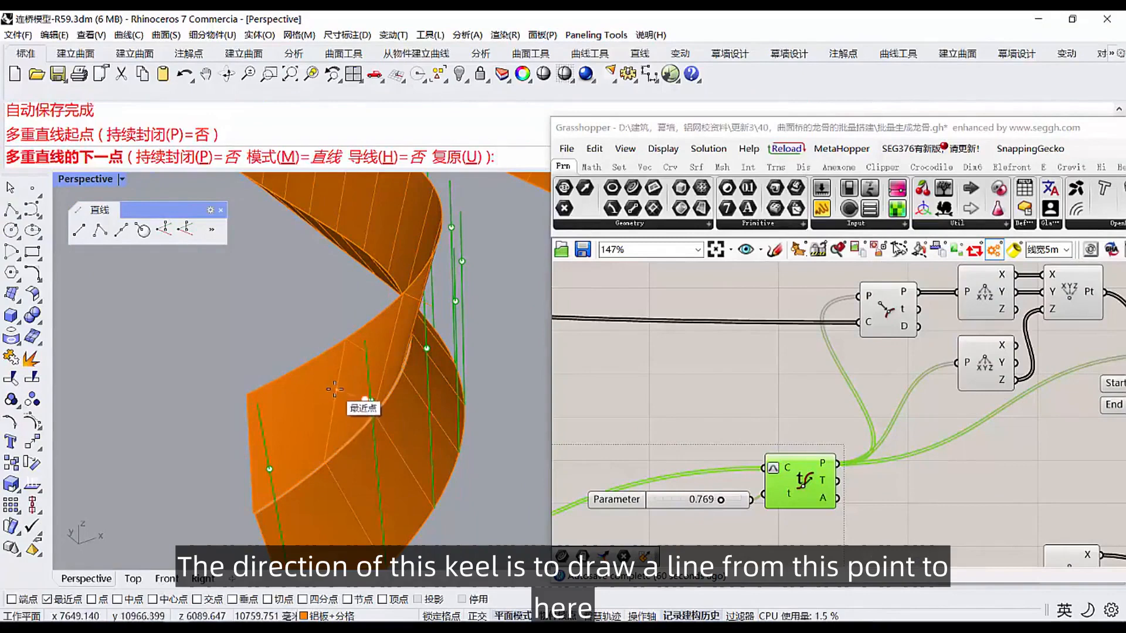
{"action": "left_click", "coordinate": [335, 389]}
{"action": "key", "text": "Return"}
Preview the Curve Closest Point results along with the evaluated points and compare their heights on the panel surface.
{"action": "left_click", "coordinate": [891, 313]}
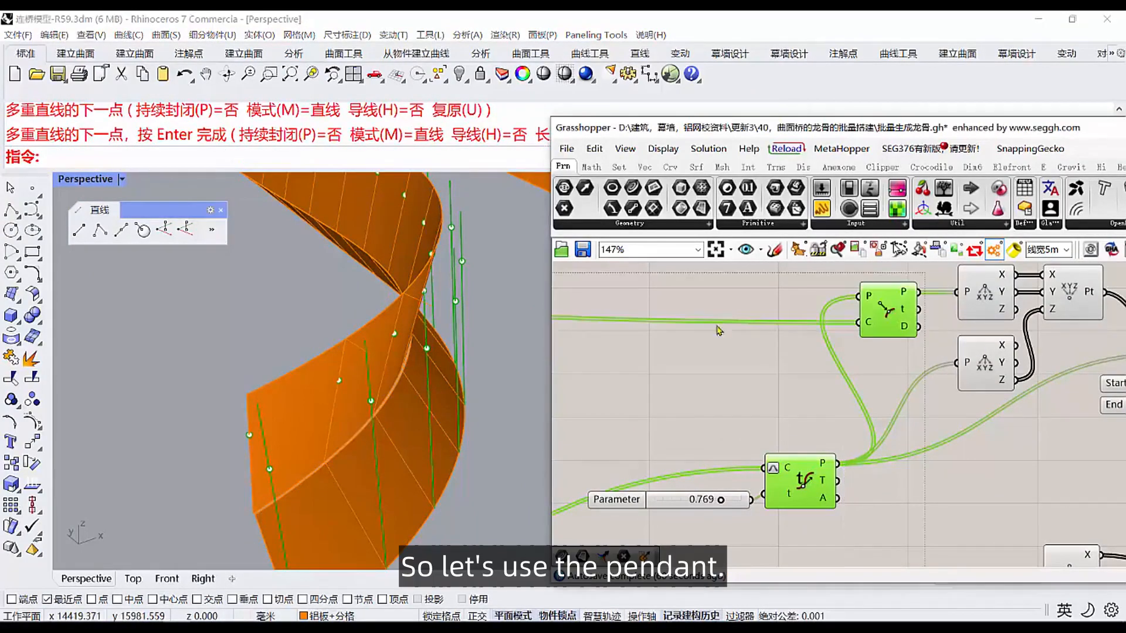
{"action": "right_click_drag", "start_coordinate": [853, 368], "coordinate": [811, 376]}
{"action": "right_click_drag", "start_coordinate": [404, 440], "coordinate": [387, 383]}
{"action": "scroll", "coordinate": [379, 361], "scroll_direction": "up", "scroll_amount": 3}
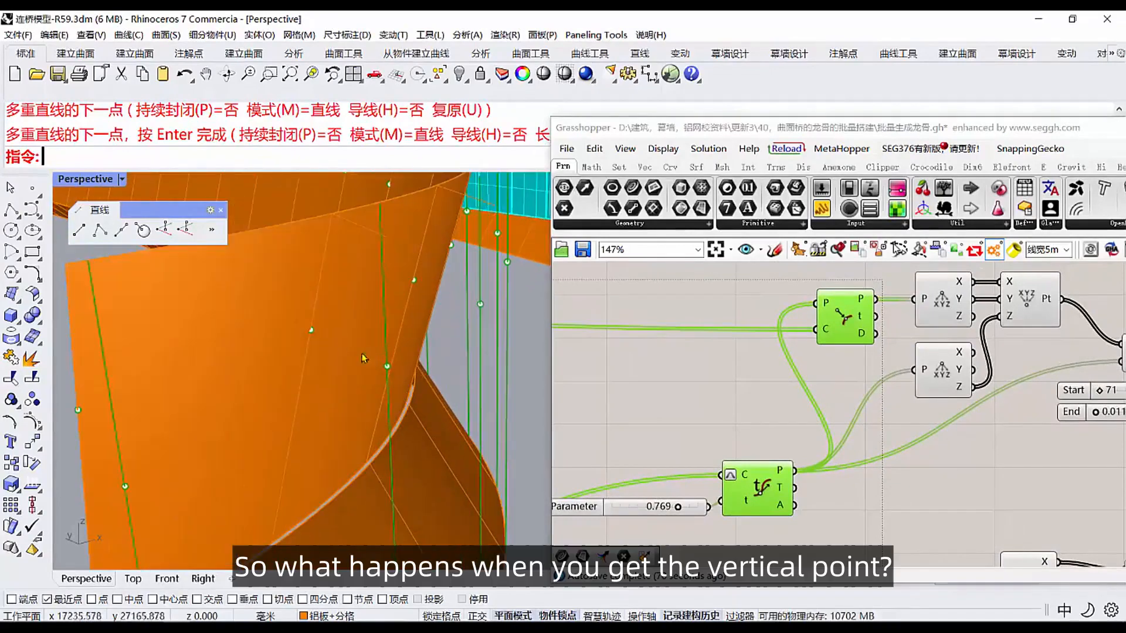
{"action": "right_click_drag", "start_coordinate": [326, 346], "coordinate": [349, 371]}
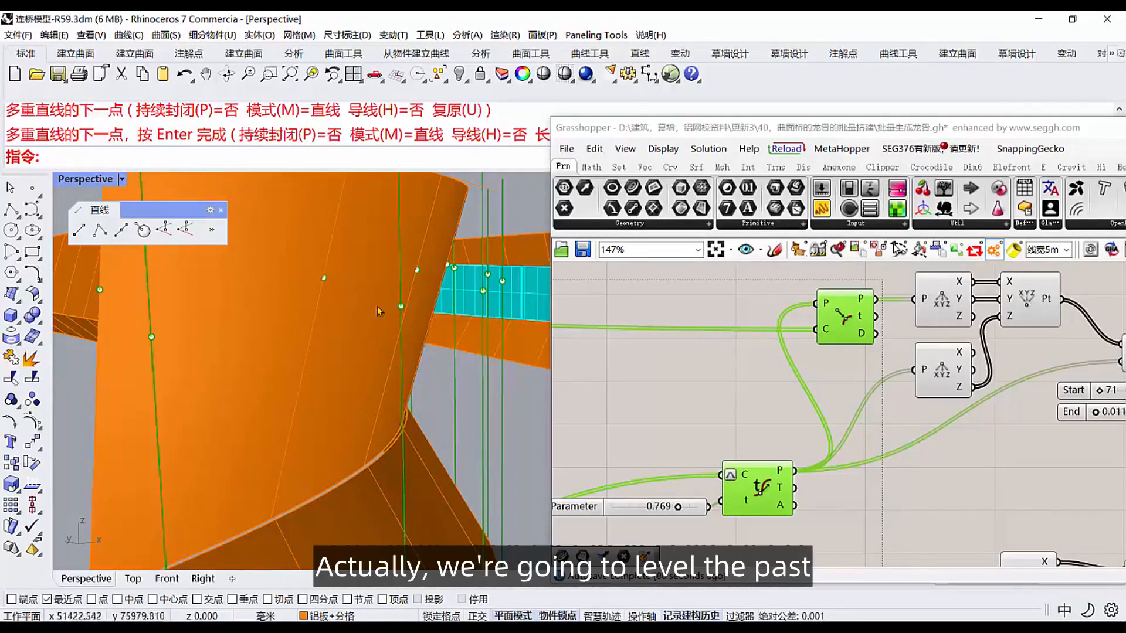
Trace the closest points' X and Y and the evaluated points' Z through the two Deconstruct components into Construct Point.
{"action": "scroll", "coordinate": [871, 365], "scroll_direction": "up", "scroll_amount": 5}
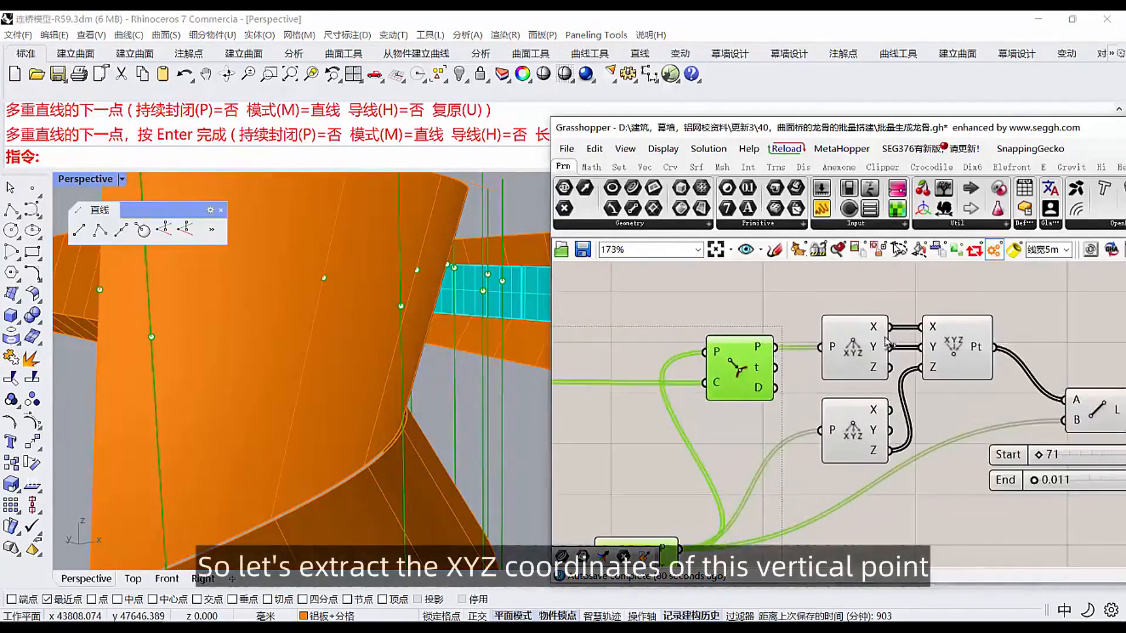
{"action": "scroll", "coordinate": [782, 383], "scroll_direction": "down", "scroll_amount": 3}
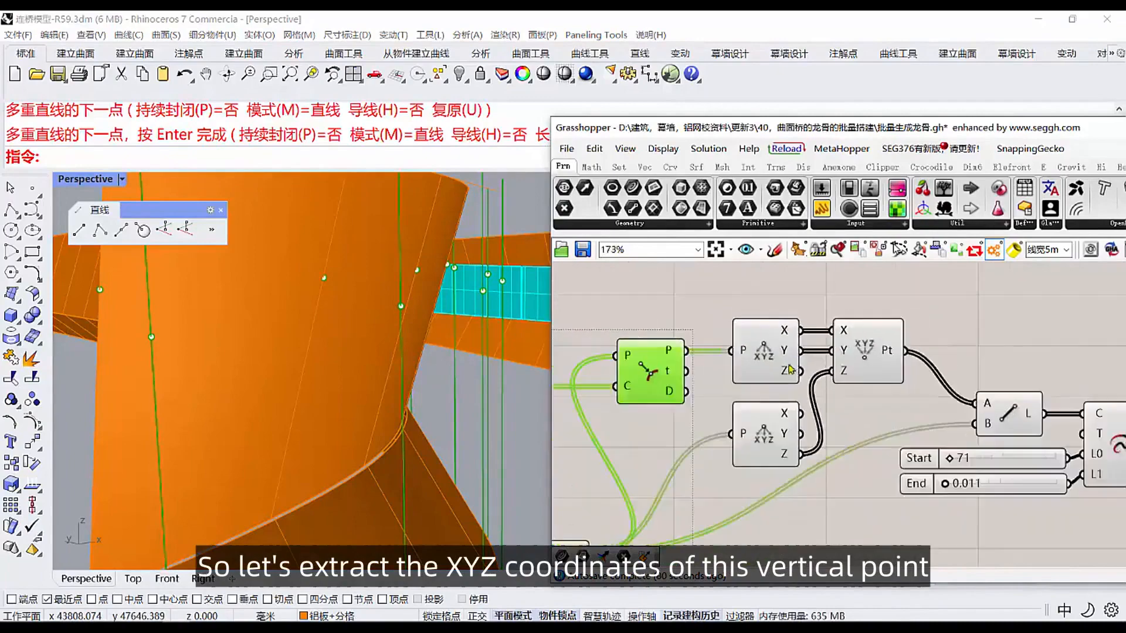
{"action": "right_click_drag", "start_coordinate": [372, 353], "coordinate": [428, 336]}
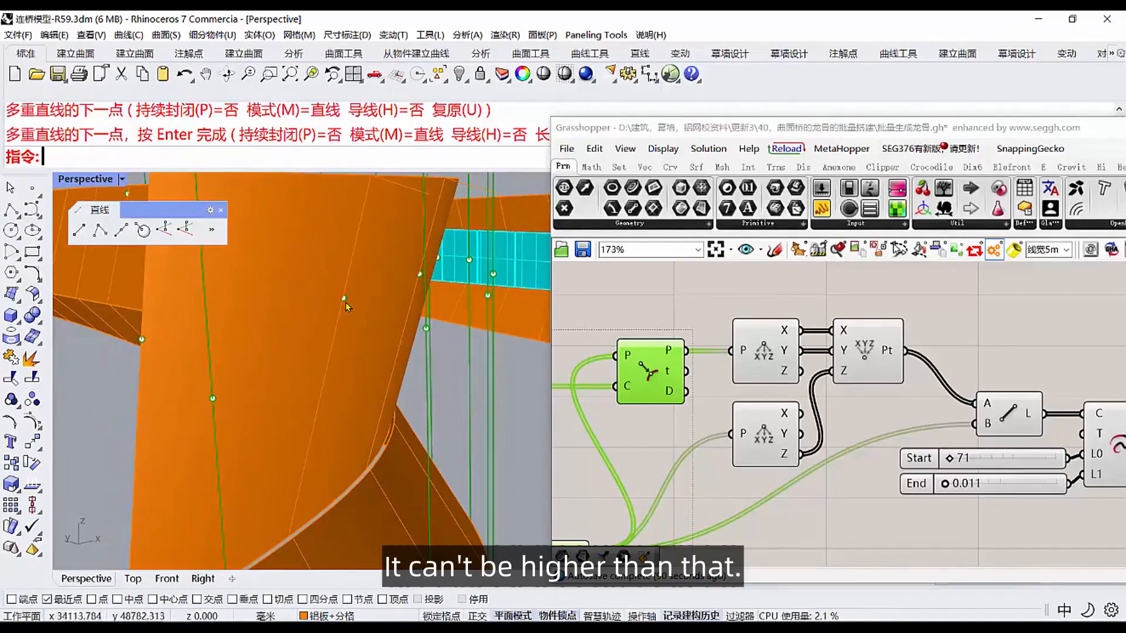
{"action": "right_click_drag", "start_coordinate": [711, 398], "coordinate": [733, 369]}
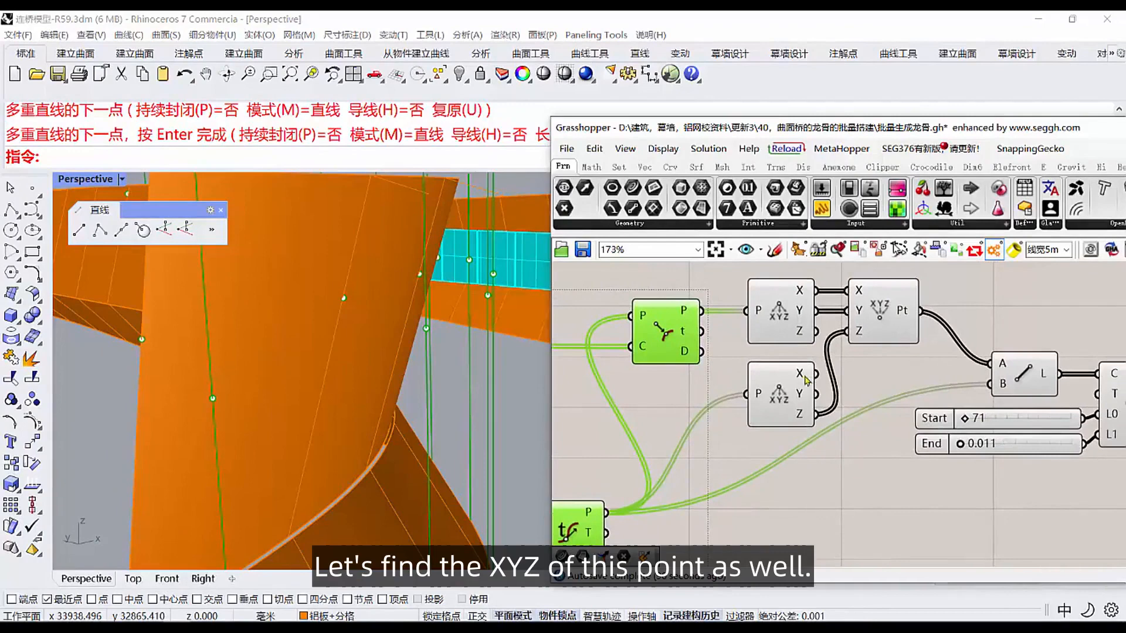
{"action": "right_click_drag", "start_coordinate": [800, 428], "coordinate": [740, 459]}
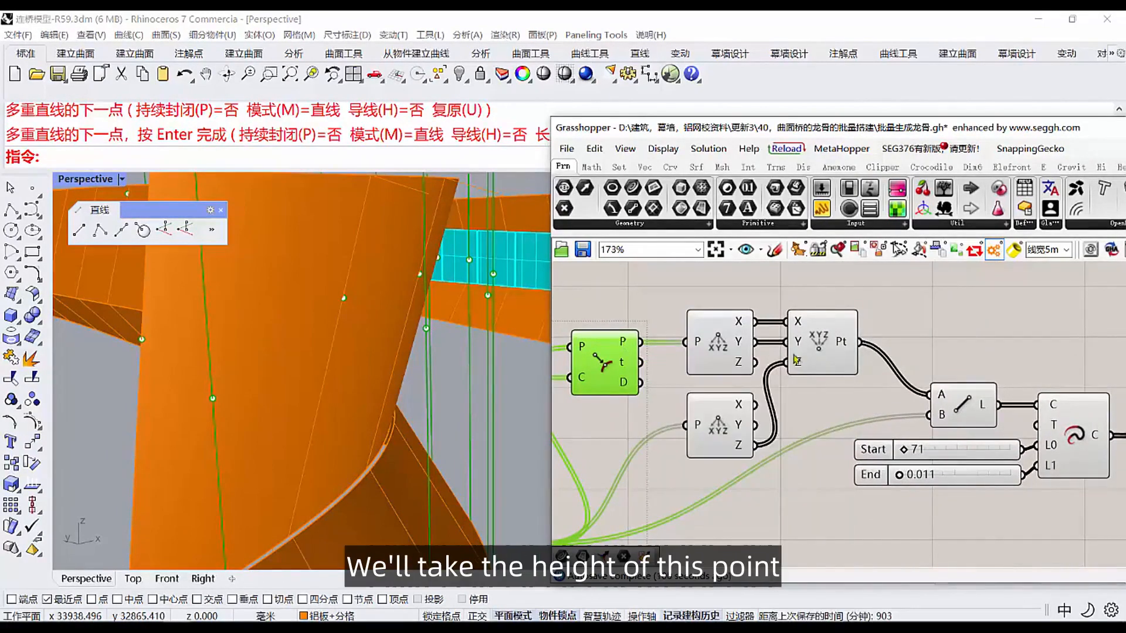
Preview the leveled Construct Point results and the connecting Line component, and follow the lines into Extend Curve.
{"action": "left_click", "coordinate": [819, 343]}
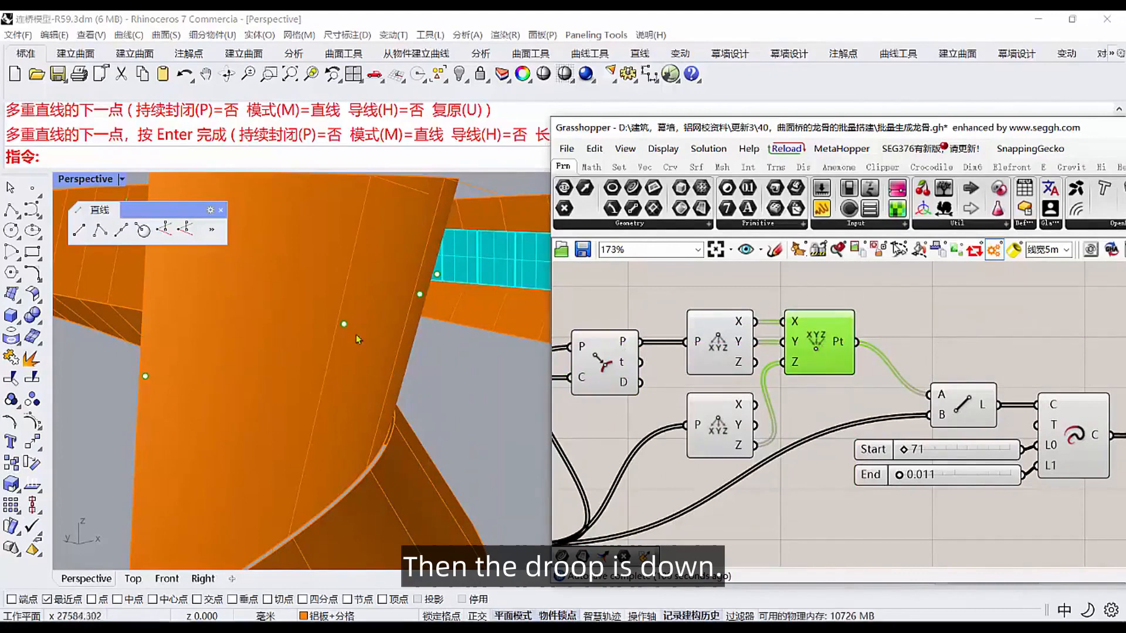
{"action": "left_click", "coordinate": [960, 408]}
{"action": "right_click_drag", "start_coordinate": [447, 354], "coordinate": [425, 363]}
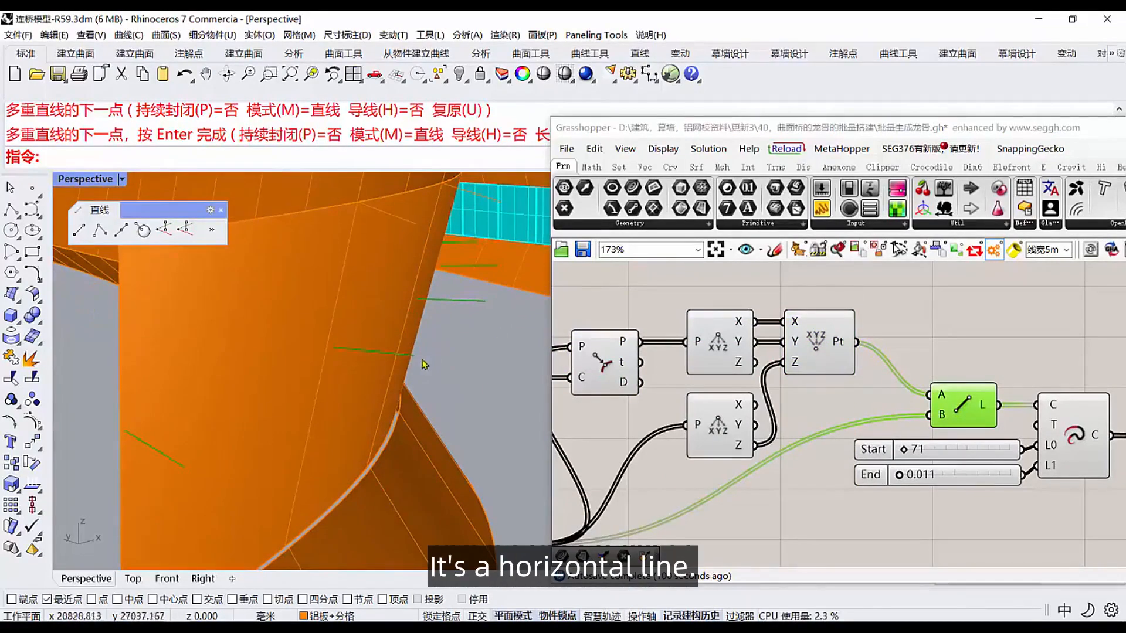
{"action": "right_click_drag", "start_coordinate": [981, 409], "coordinate": [817, 386]}
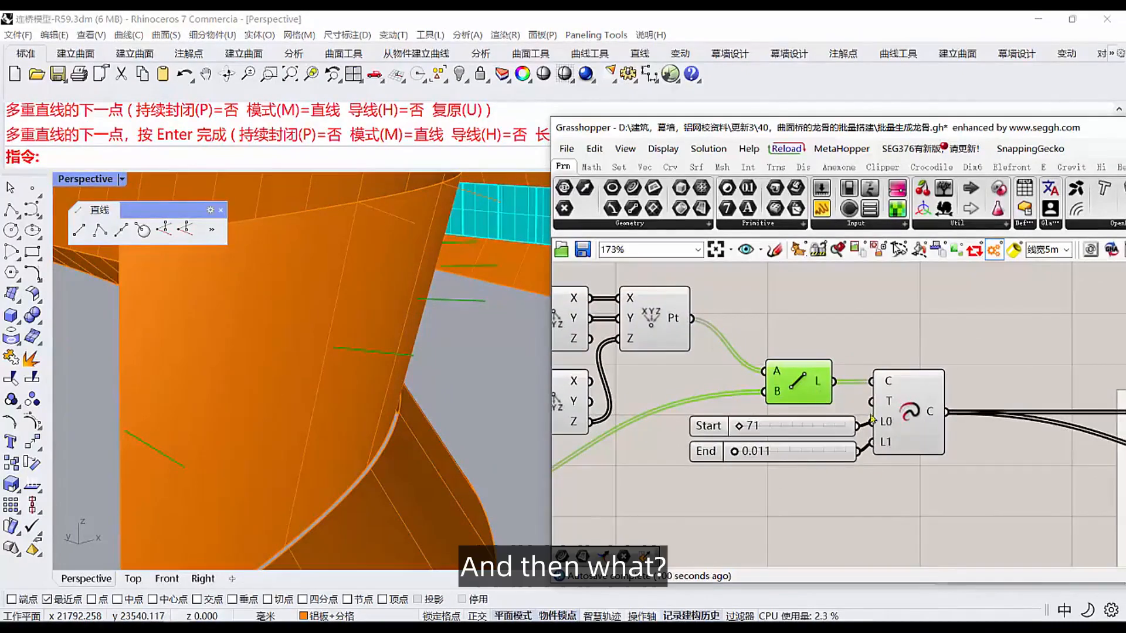
{"action": "left_click", "coordinate": [906, 422]}
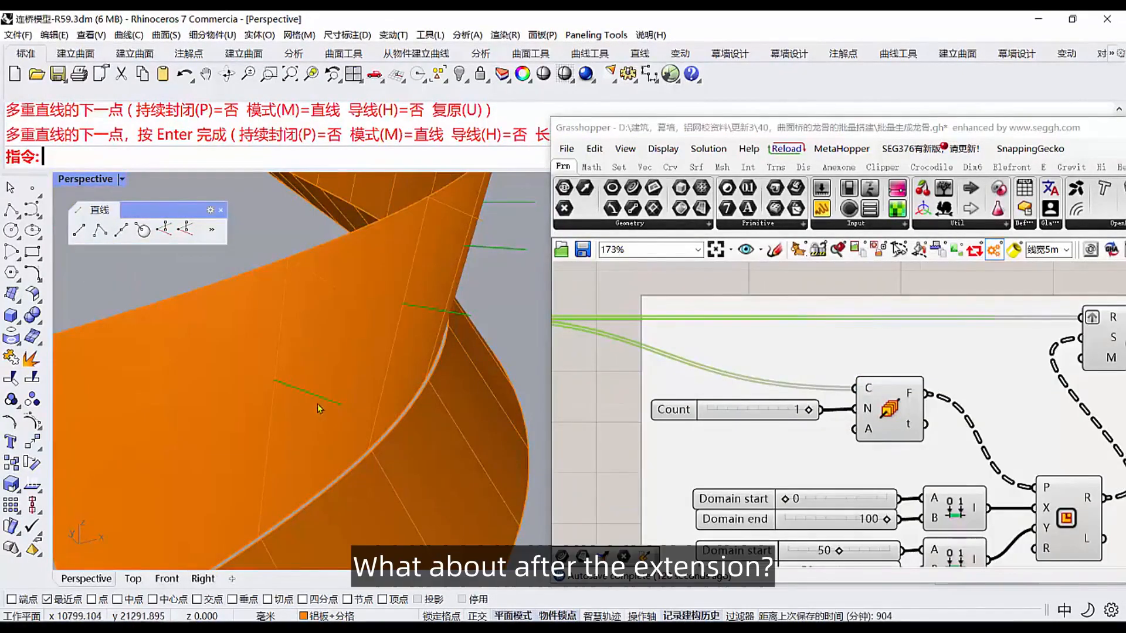
Preview the Perp Frames planes on the extended lines and examine the Rectangle sections with their domain sliders.
{"action": "left_click", "coordinate": [890, 418]}
{"action": "right_click_drag", "start_coordinate": [941, 406], "coordinate": [780, 398]}
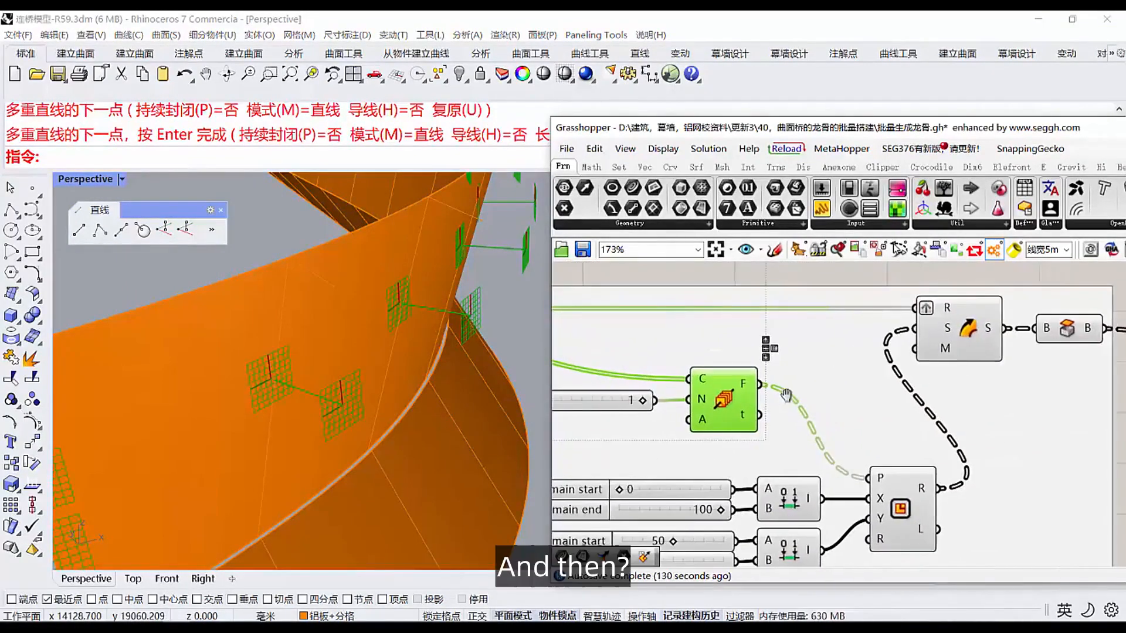
{"action": "right_click_drag", "start_coordinate": [903, 507], "coordinate": [908, 467]}
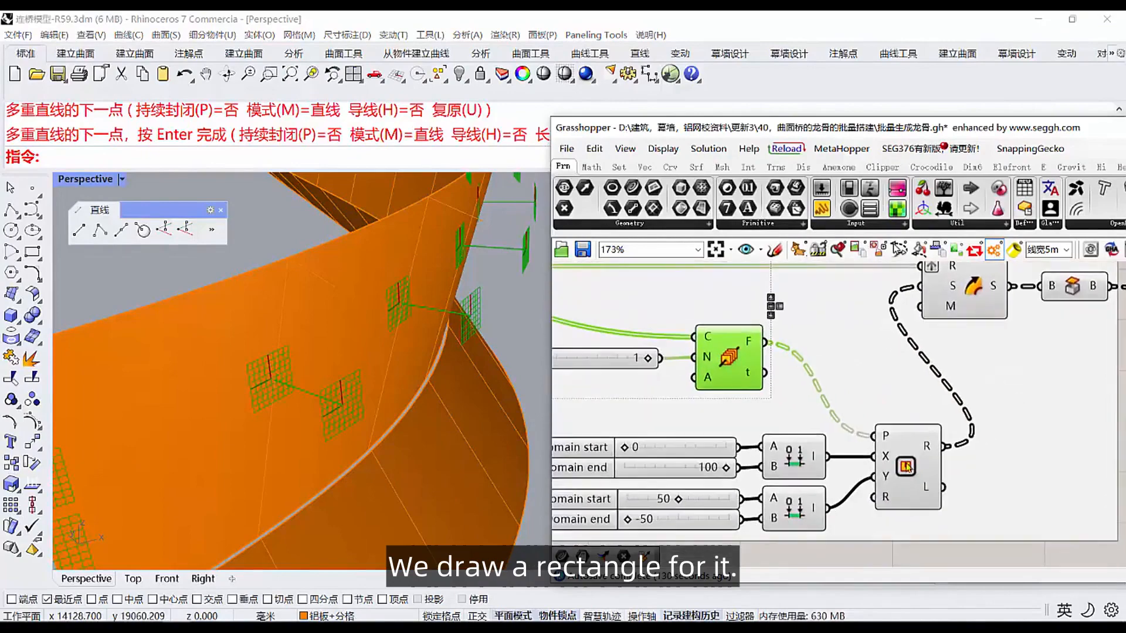
{"action": "left_click", "coordinate": [905, 478]}
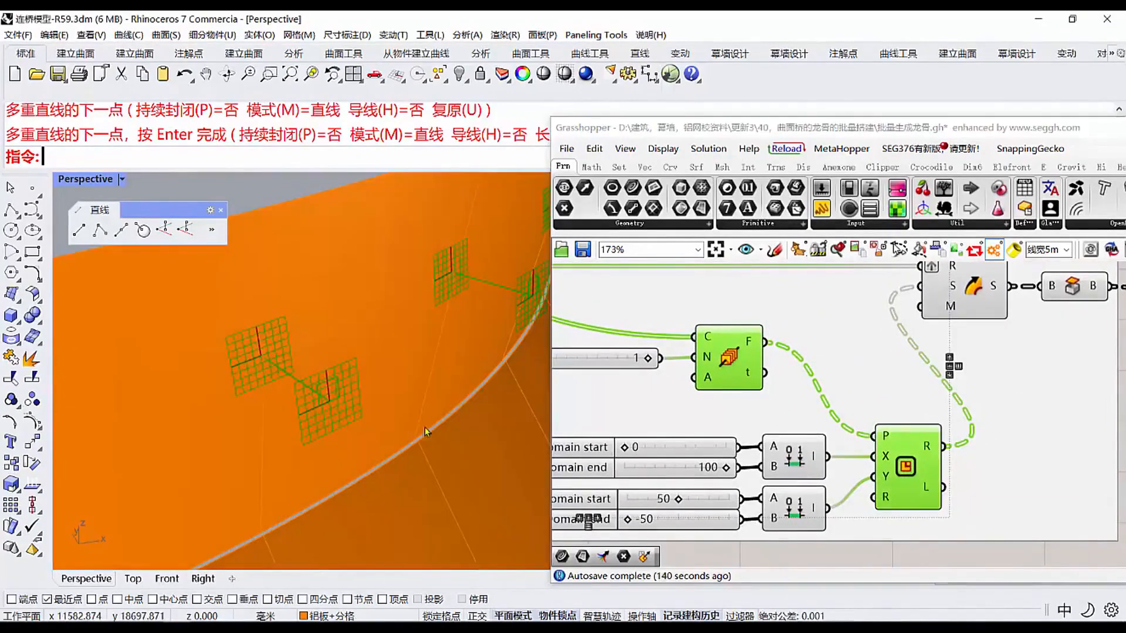
{"action": "right_click_drag", "start_coordinate": [719, 505], "coordinate": [742, 485]}
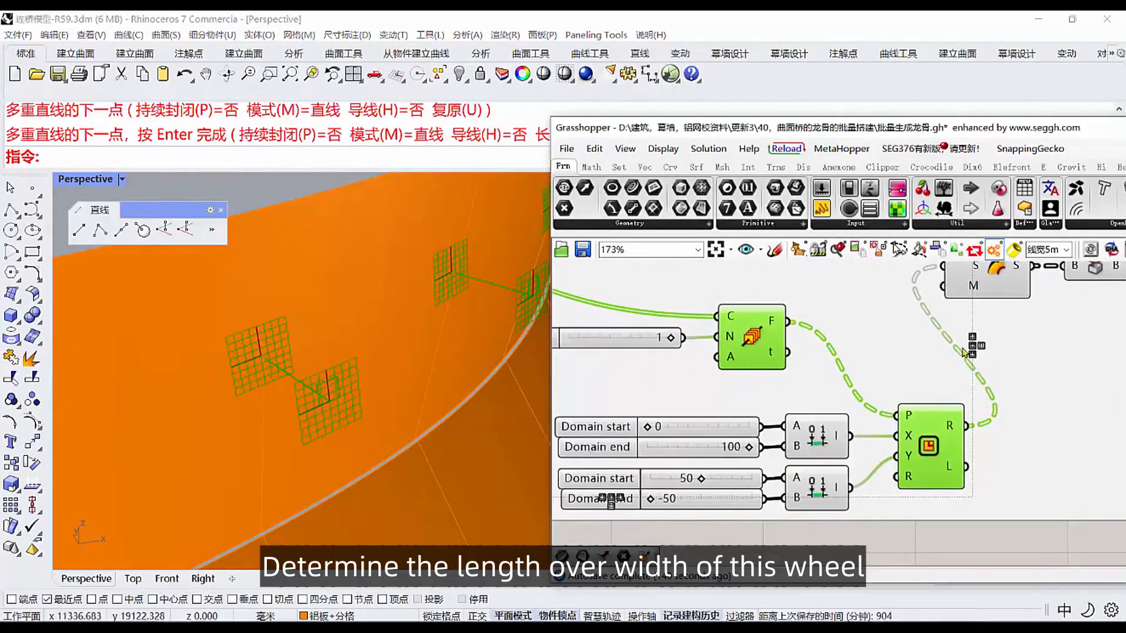
Preview the Sweep1 horizontal members and examine their length and where they pass through the panel surface.
{"action": "right_click_drag", "start_coordinate": [989, 269], "coordinate": [919, 340]}
{"action": "left_click", "coordinate": [919, 340]}
{"action": "right_click_drag", "start_coordinate": [486, 380], "coordinate": [430, 371]}
{"action": "scroll", "coordinate": [407, 334], "scroll_direction": "up", "scroll_amount": 5}
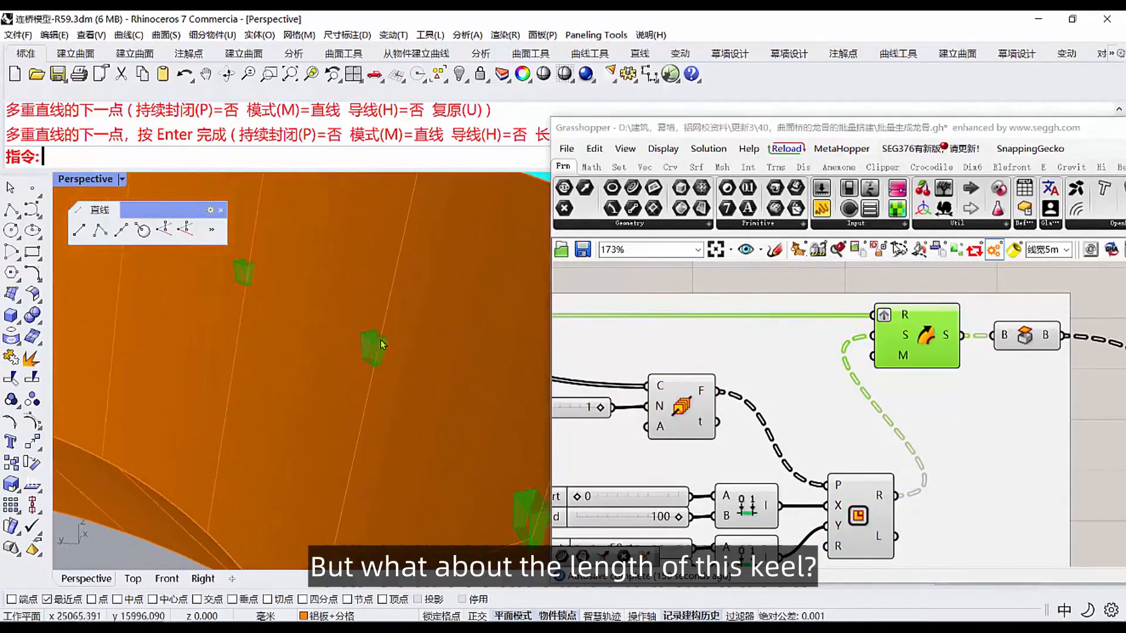
{"action": "scroll", "coordinate": [323, 353], "scroll_direction": "down", "scroll_amount": 5}
{"action": "right_click_drag", "start_coordinate": [379, 422], "coordinate": [319, 352]}
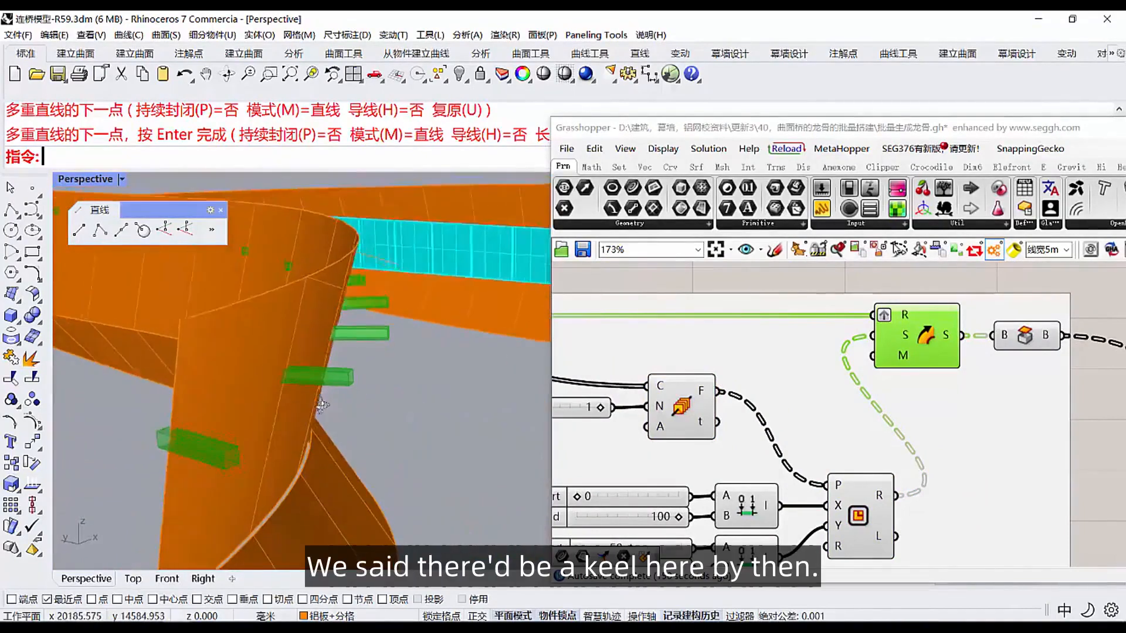
{"action": "scroll", "coordinate": [328, 312], "scroll_direction": "up", "scroll_amount": 6}
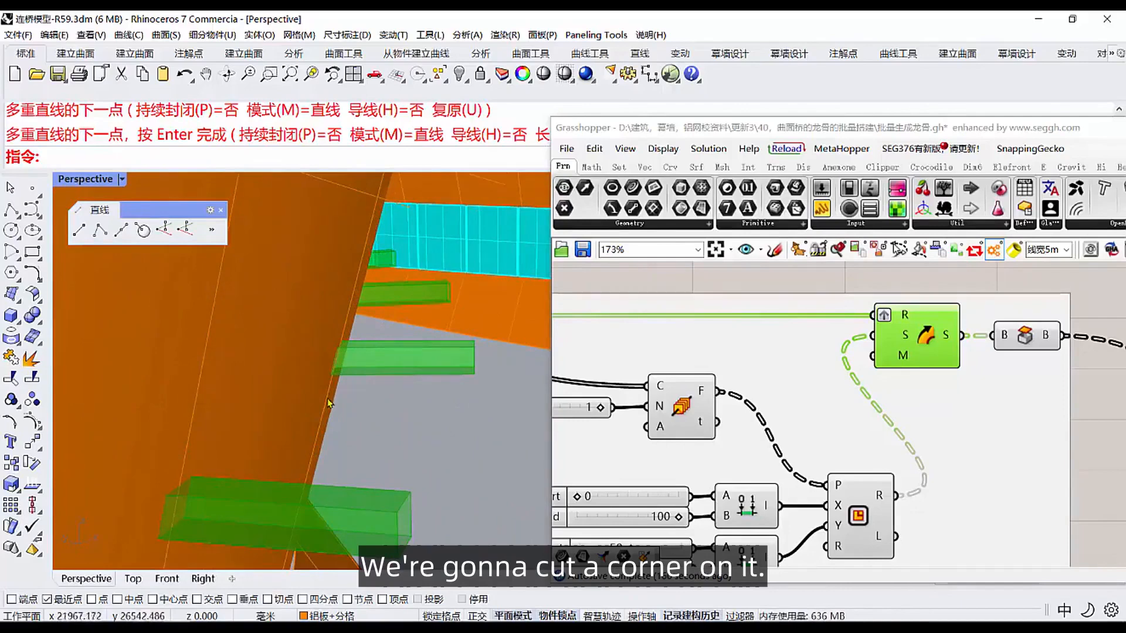
Preview the Cap Holes output for the swept members and examine the capped members around the curved panel.
{"action": "right_click_drag", "start_coordinate": [1028, 346], "coordinate": [890, 342]}
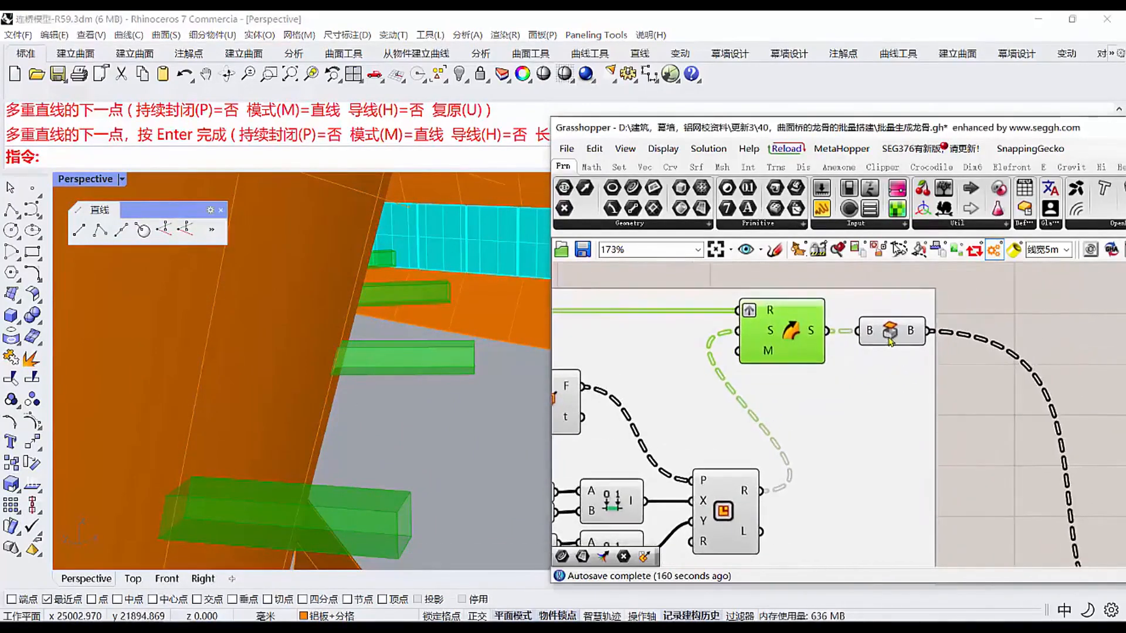
{"action": "left_click", "coordinate": [893, 338]}
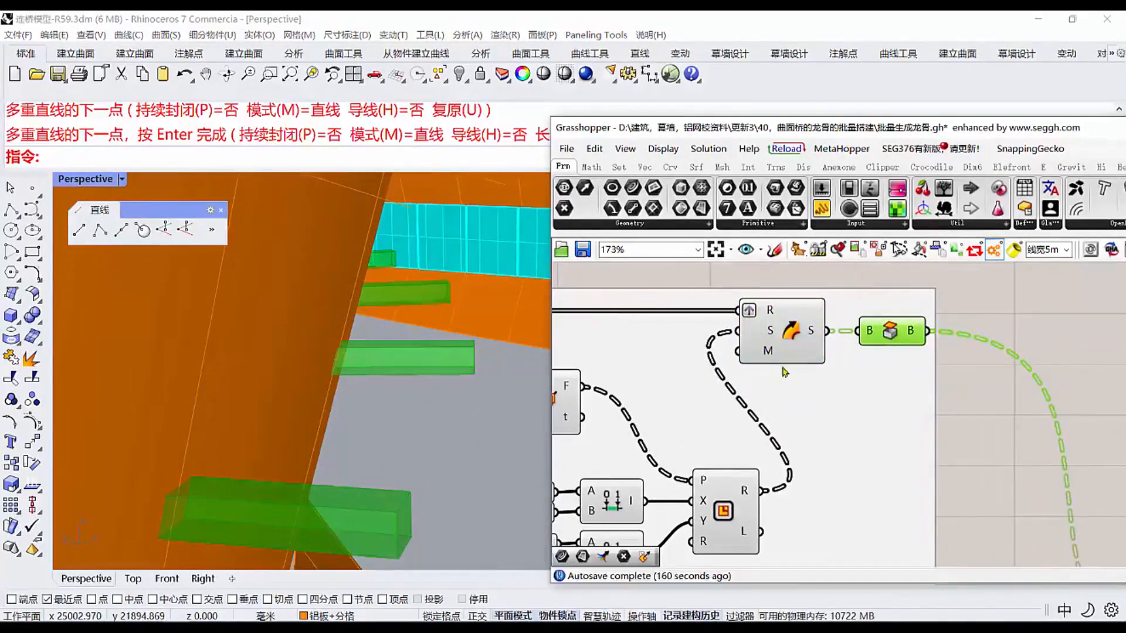
{"action": "scroll", "coordinate": [402, 309], "scroll_direction": "down", "scroll_amount": 3}
{"action": "right_click_drag", "start_coordinate": [402, 309], "coordinate": [467, 348]}
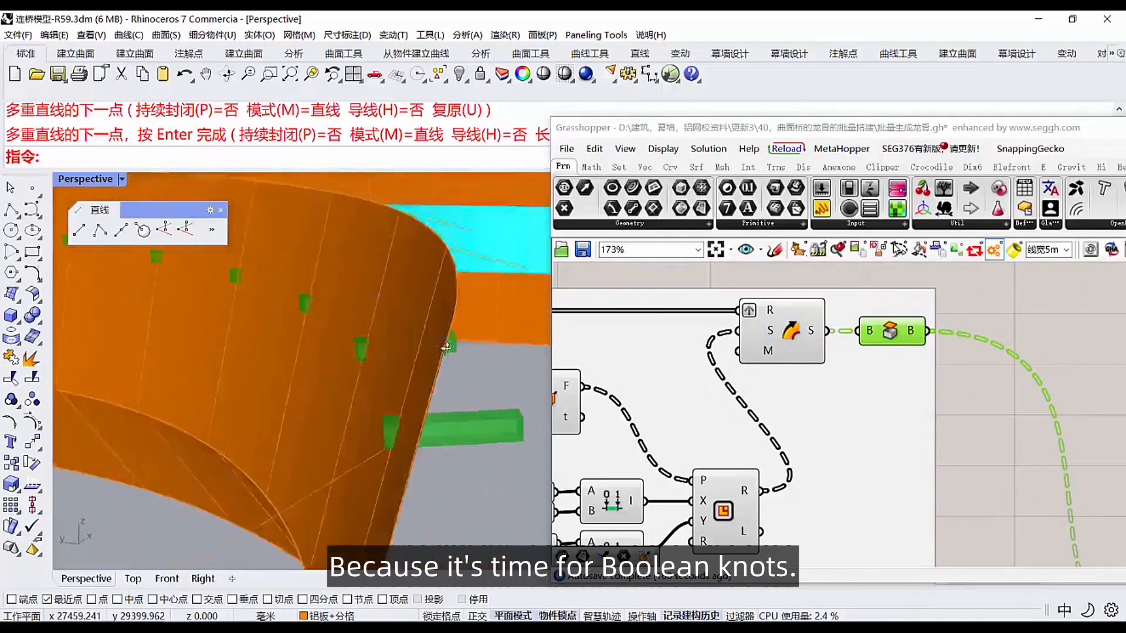
{"action": "scroll", "coordinate": [473, 349], "scroll_direction": "up", "scroll_amount": 4}
{"action": "scroll", "coordinate": [381, 348], "scroll_direction": "down", "scroll_amount": 5}
{"action": "right_click_drag", "start_coordinate": [339, 392], "coordinate": [395, 298]}
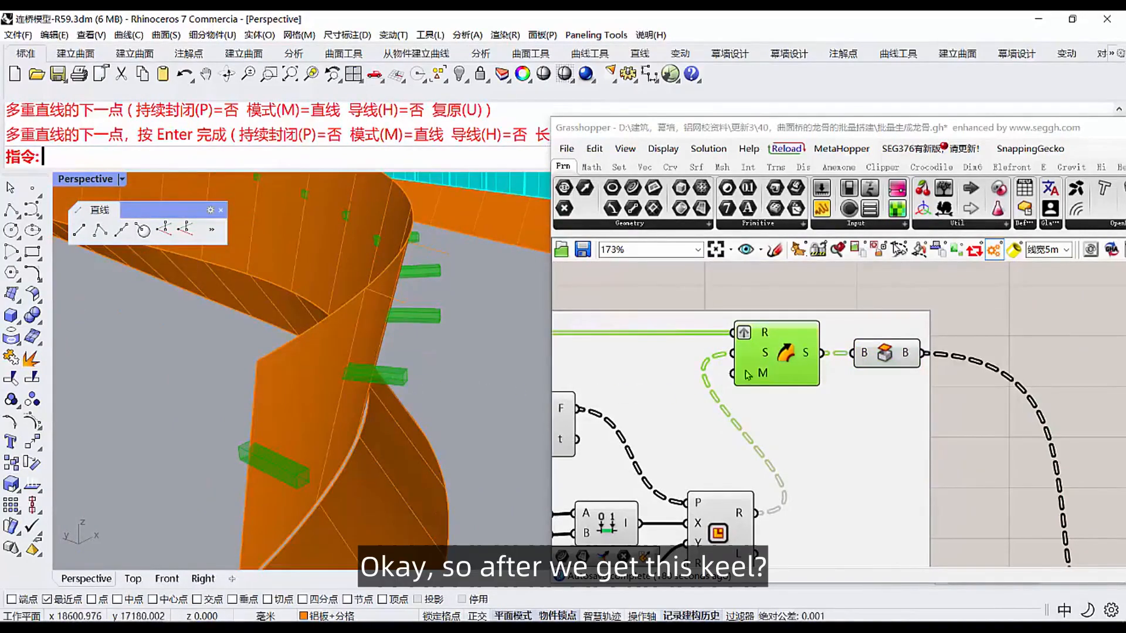
Preview the Sweep1 components of the upper and lower groups together to compare both rows of horizontal members.
{"action": "left_click", "coordinate": [784, 359]}
{"action": "scroll", "coordinate": [377, 301], "scroll_direction": "down", "scroll_amount": 3}
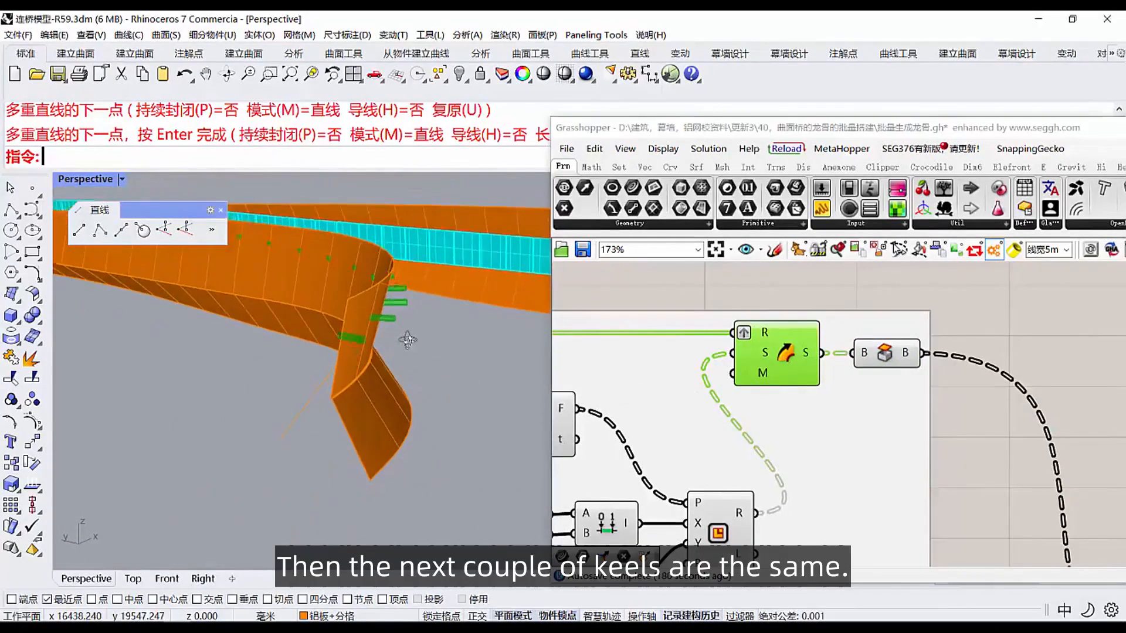
{"action": "scroll", "coordinate": [819, 477], "scroll_direction": "down", "scroll_amount": 4}
{"action": "scroll", "coordinate": [819, 476], "scroll_direction": "up", "scroll_amount": 3}
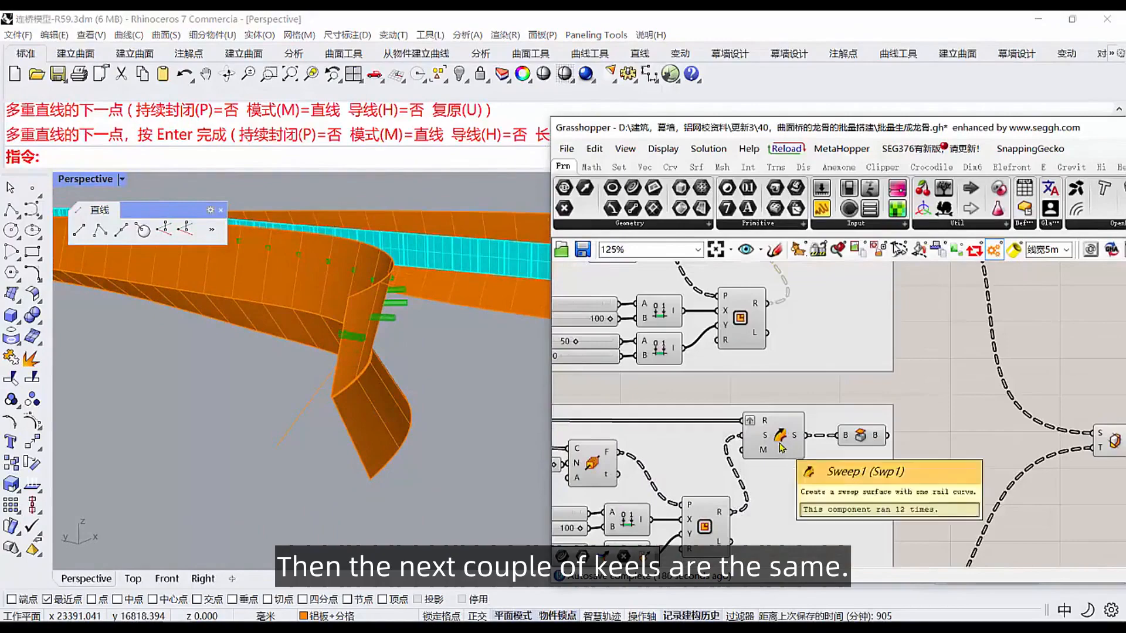
{"action": "left_click", "coordinate": [782, 448]}
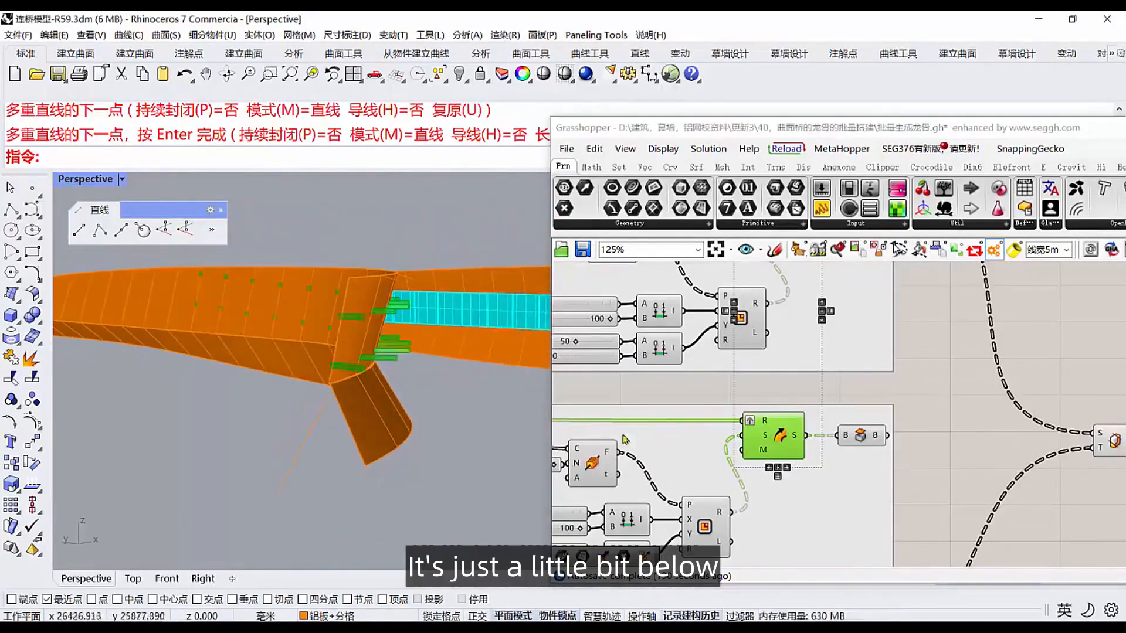
Examine the copied horizontal member groups in the definition and trace them back to their parameter sliders.
{"action": "scroll", "coordinate": [906, 415], "scroll_direction": "down", "scroll_amount": 4}
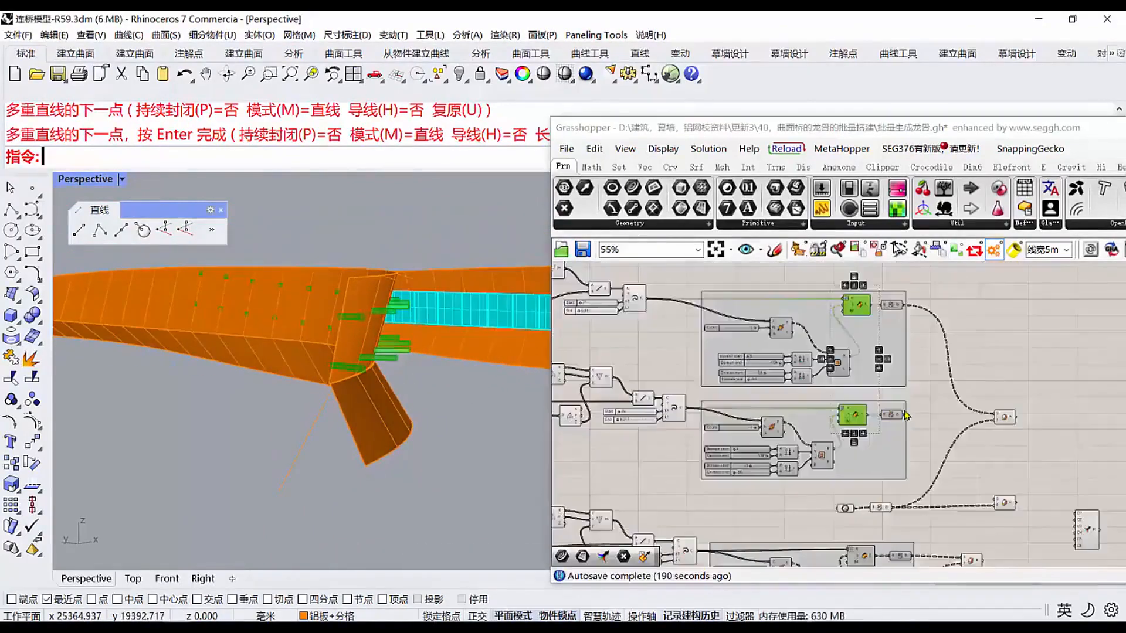
{"action": "right_click_drag", "start_coordinate": [759, 363], "coordinate": [958, 363]}
{"action": "scroll", "coordinate": [645, 419], "scroll_direction": "up", "scroll_amount": 3}
{"action": "right_click_drag", "start_coordinate": [617, 416], "coordinate": [695, 430]}
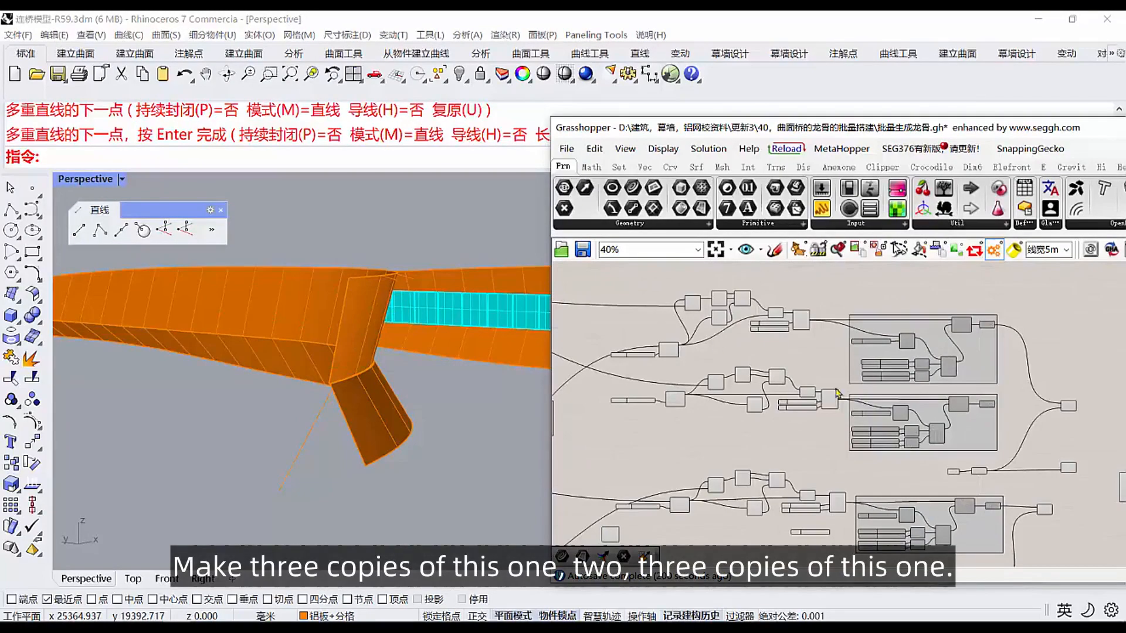
{"action": "right_click_drag", "start_coordinate": [721, 481], "coordinate": [718, 437]}
{"action": "scroll", "coordinate": [667, 397], "scroll_direction": "up", "scroll_amount": 3}
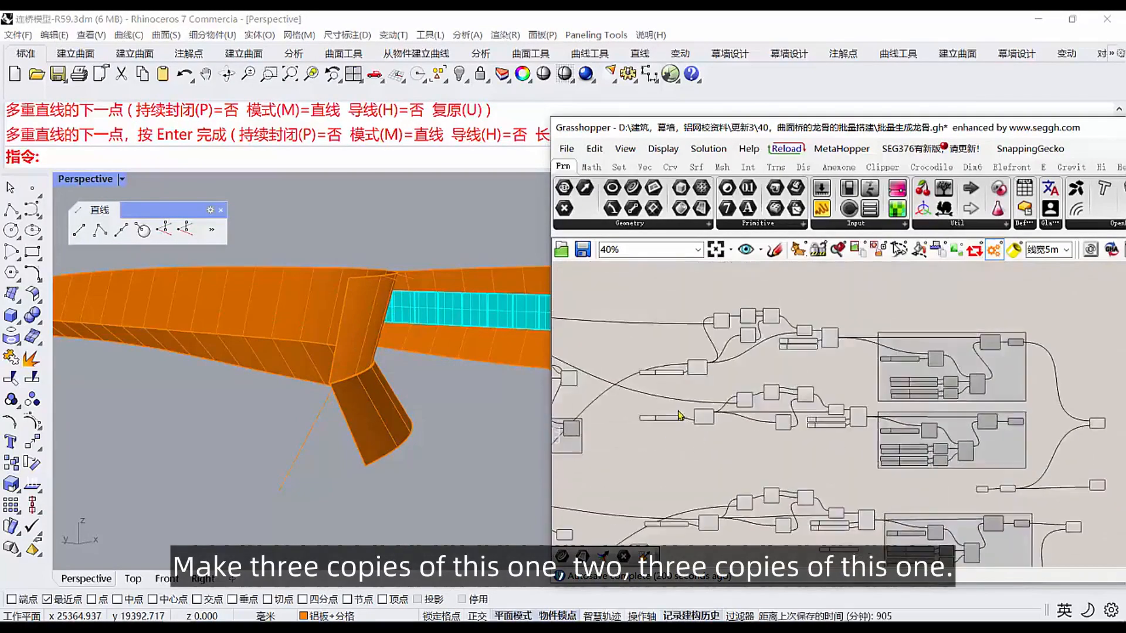
Examine the Evaluate Curve parameter of the last horizontal member group and pick the matching division line on the lower panel.
{"action": "scroll", "coordinate": [702, 376], "scroll_direction": "down", "scroll_amount": 3}
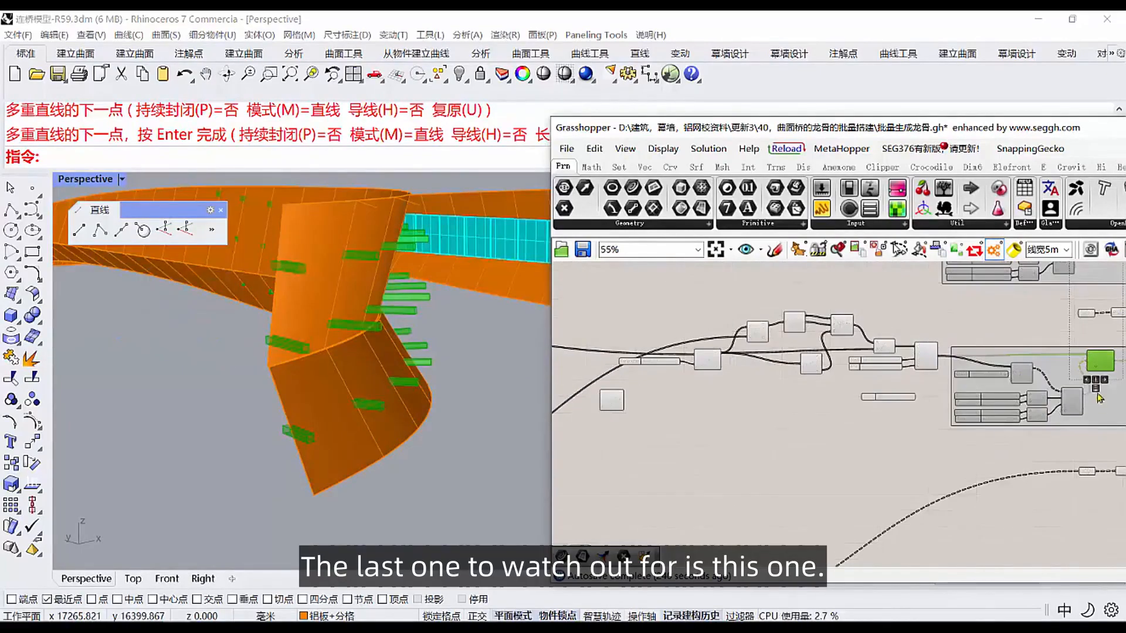
{"action": "scroll", "coordinate": [825, 385], "scroll_direction": "up", "scroll_amount": 5}
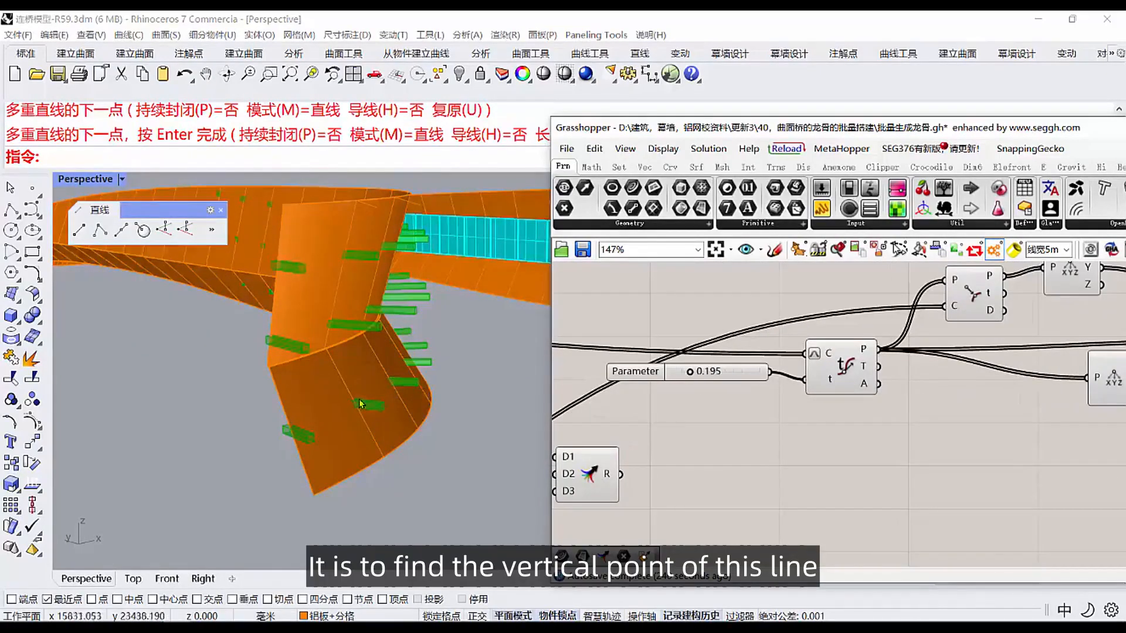
{"action": "scroll", "coordinate": [346, 397], "scroll_direction": "up", "scroll_amount": 2}
{"action": "left_click", "coordinate": [347, 397]}
{"action": "left_click", "coordinate": [382, 428]}
{"action": "scroll", "coordinate": [885, 360], "scroll_direction": "down", "scroll_amount": 2}
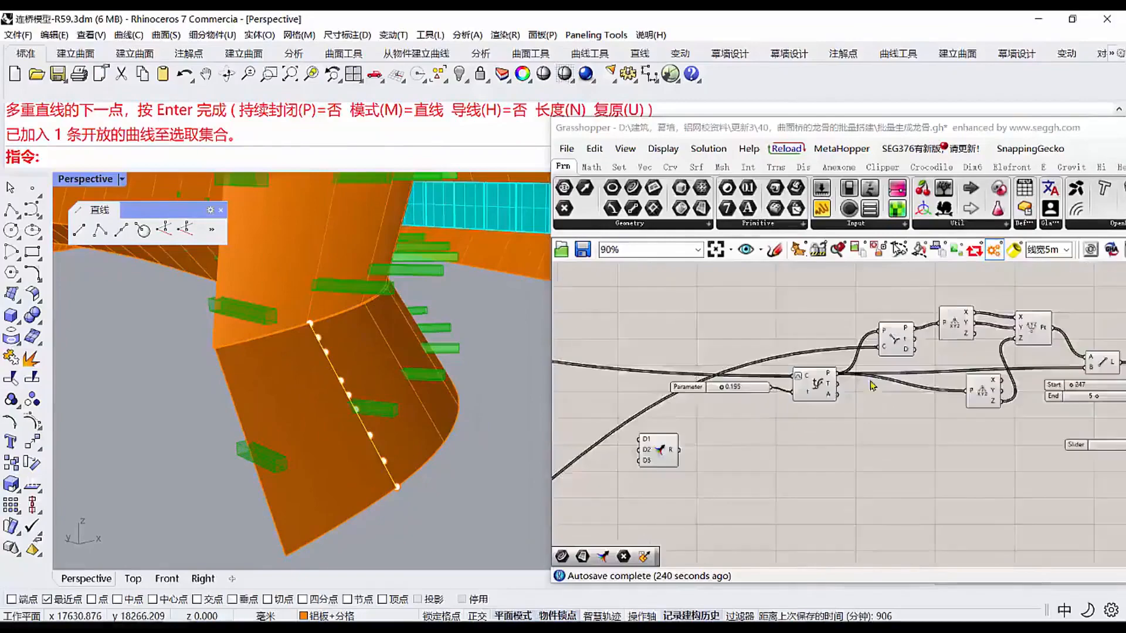
Examine how the closest-point and line components feed the three swept horizontal member groups in the definition.
{"action": "scroll", "coordinate": [885, 341], "scroll_direction": "up", "scroll_amount": 2}
{"action": "scroll", "coordinate": [885, 346], "scroll_direction": "down", "scroll_amount": 5}
{"action": "right_click_drag", "start_coordinate": [885, 379], "coordinate": [1091, 323]}
{"action": "scroll", "coordinate": [723, 444], "scroll_direction": "up", "scroll_amount": 5}
{"action": "scroll", "coordinate": [723, 444], "scroll_direction": "down", "scroll_amount": 5}
{"action": "scroll", "coordinate": [617, 346], "scroll_direction": "up", "scroll_amount": 3}
{"action": "scroll", "coordinate": [618, 347], "scroll_direction": "down", "scroll_amount": 5}
{"action": "scroll", "coordinate": [897, 394], "scroll_direction": "up", "scroll_amount": 1}
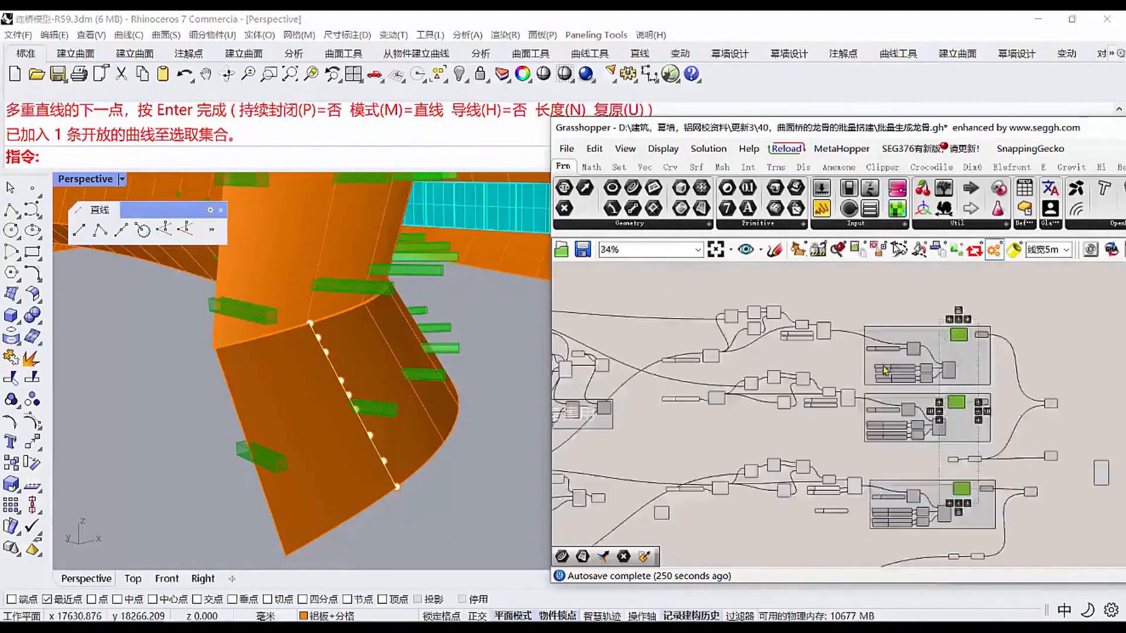
{"action": "scroll", "coordinate": [878, 399], "scroll_direction": "up", "scroll_amount": 3}
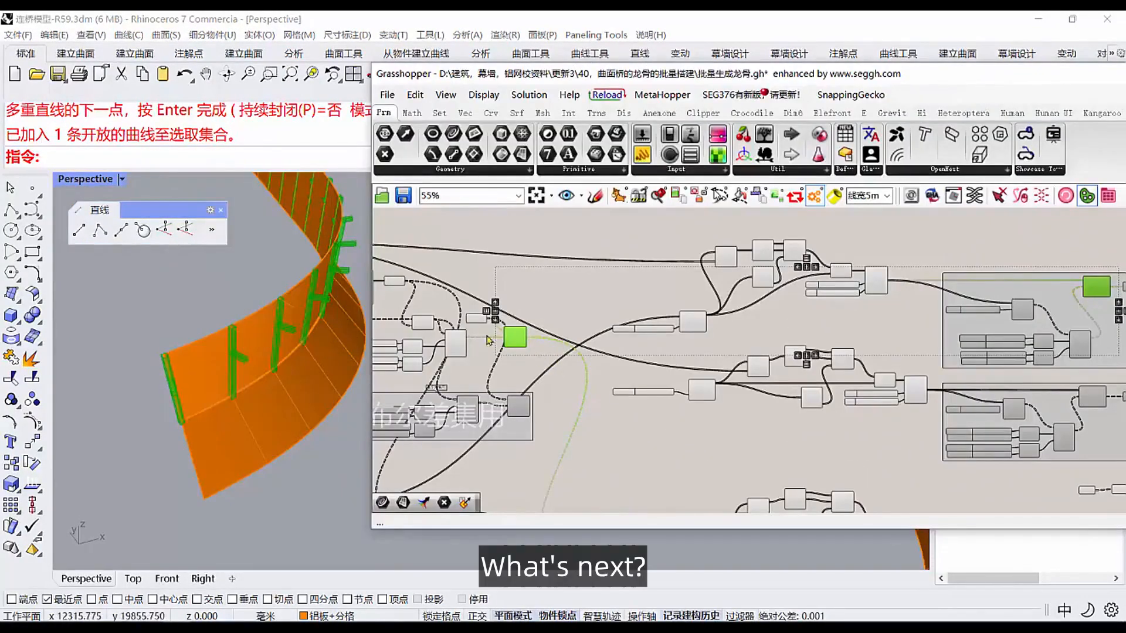
Move the Grasshopper window aside and examine where a horizontal member meets its vertical tube.
{"action": "scroll", "coordinate": [488, 341], "scroll_direction": "up", "scroll_amount": 5}
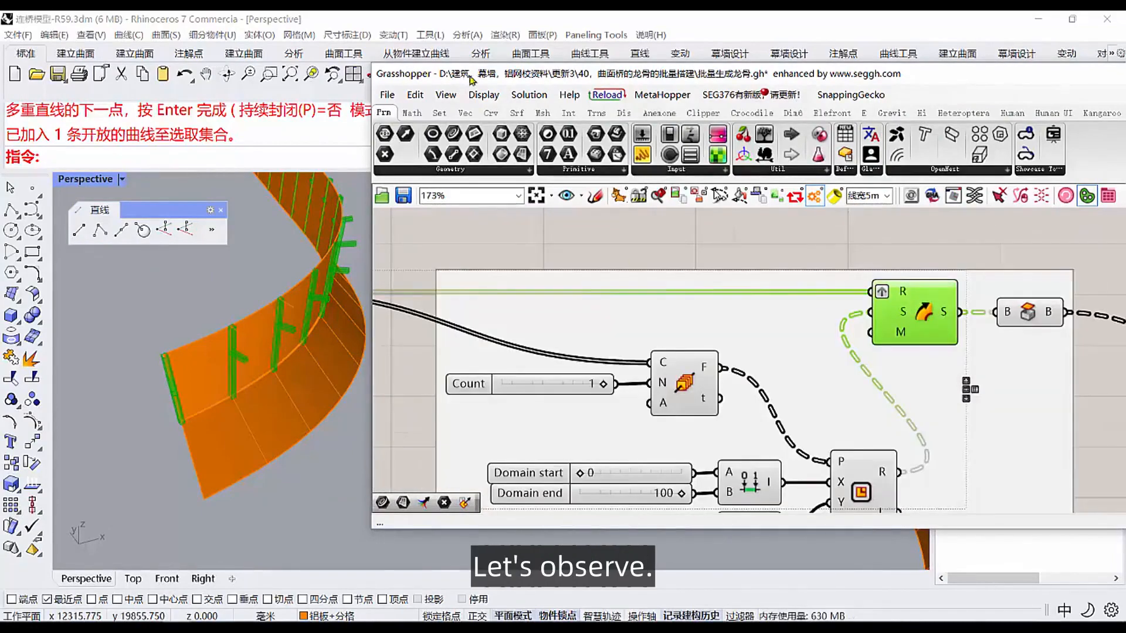
{"action": "left_click_drag", "start_coordinate": [469, 79], "coordinate": [668, 92]}
{"action": "scroll", "coordinate": [304, 294], "scroll_direction": "up", "scroll_amount": 10}
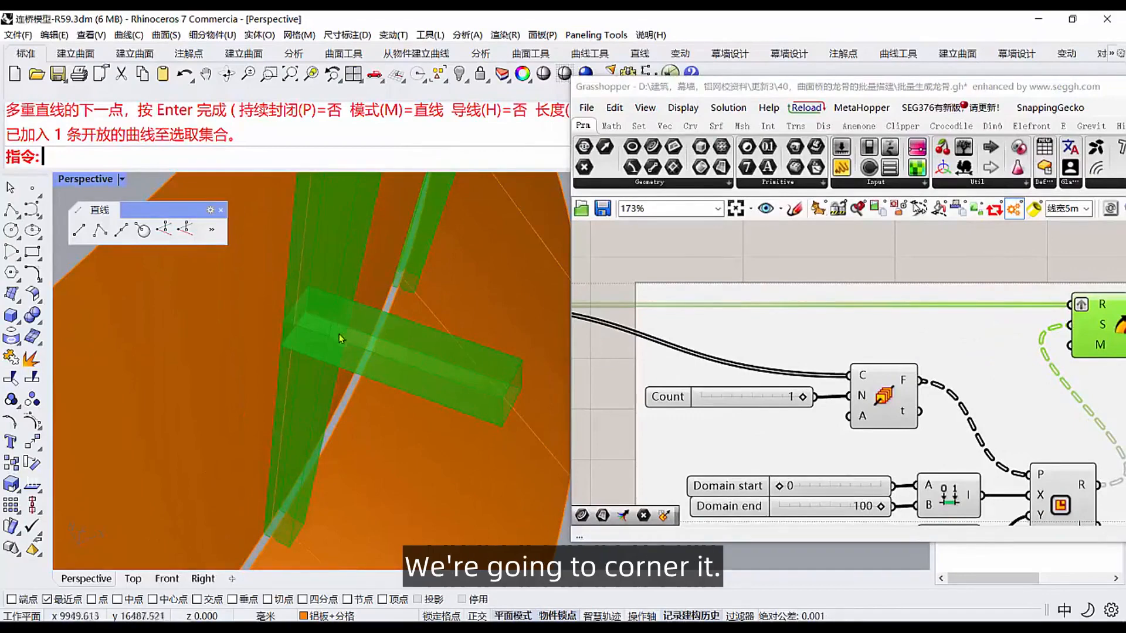
{"action": "scroll", "coordinate": [1056, 387], "scroll_direction": "down", "scroll_amount": 3}
{"action": "scroll", "coordinate": [961, 461], "scroll_direction": "up", "scroll_amount": 2}
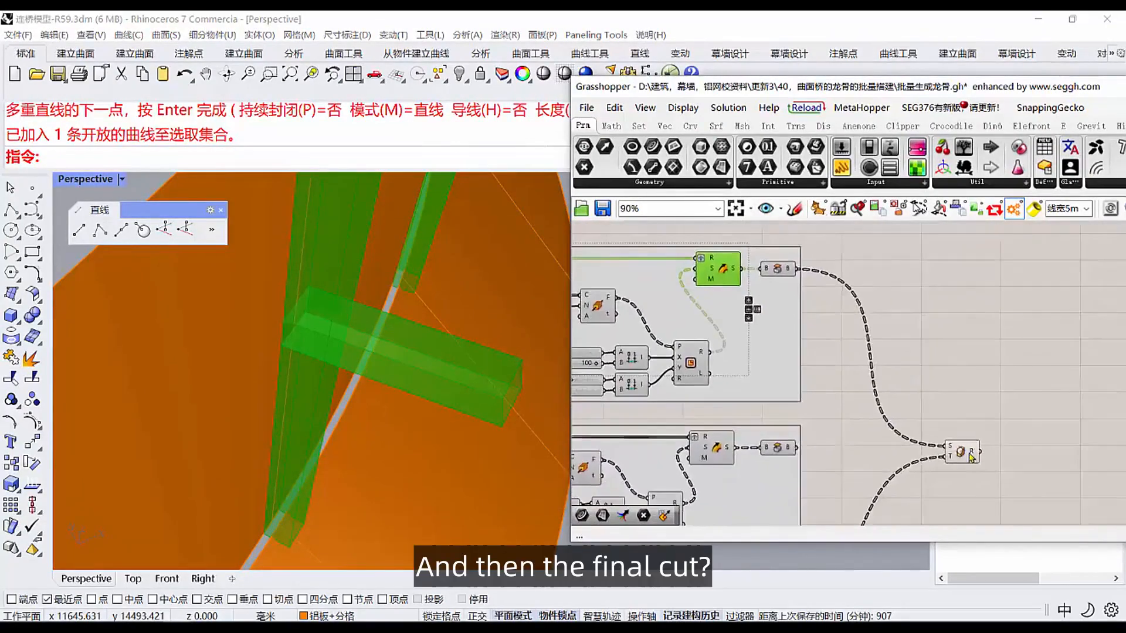
Preview the Solid Difference of the upper members and examine the cut end of a horizontal member.
{"action": "left_click", "coordinate": [961, 461]}
{"action": "scroll", "coordinate": [961, 461], "scroll_direction": "up", "scroll_amount": 1}
{"action": "scroll", "coordinate": [346, 323], "scroll_direction": "up", "scroll_amount": 3}
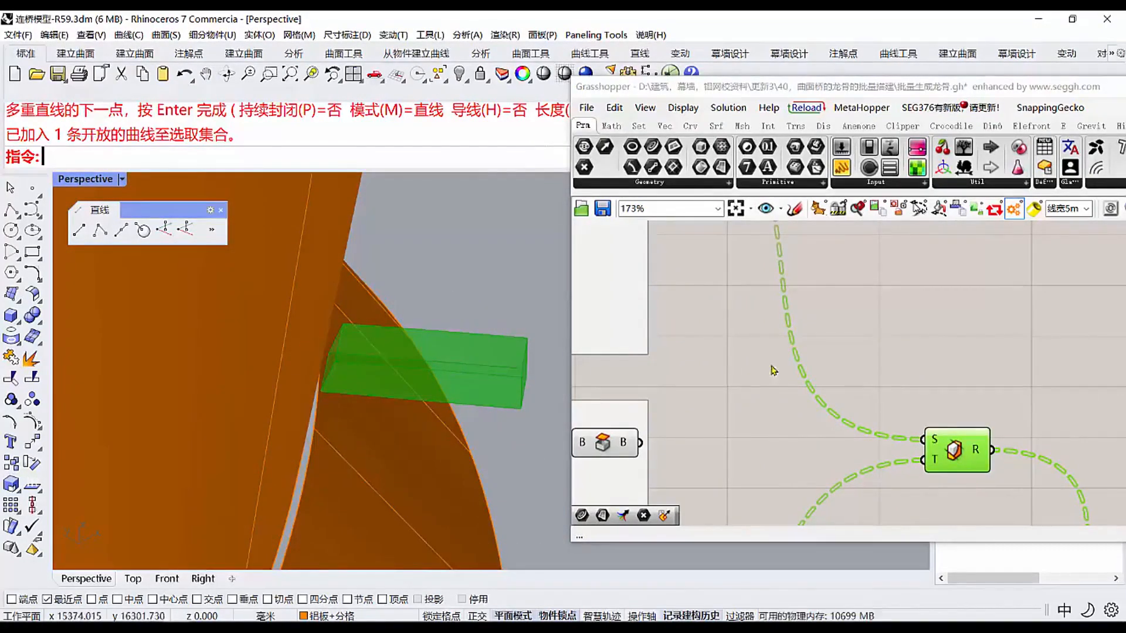
{"action": "scroll", "coordinate": [861, 376], "scroll_direction": "down", "scroll_amount": 8}
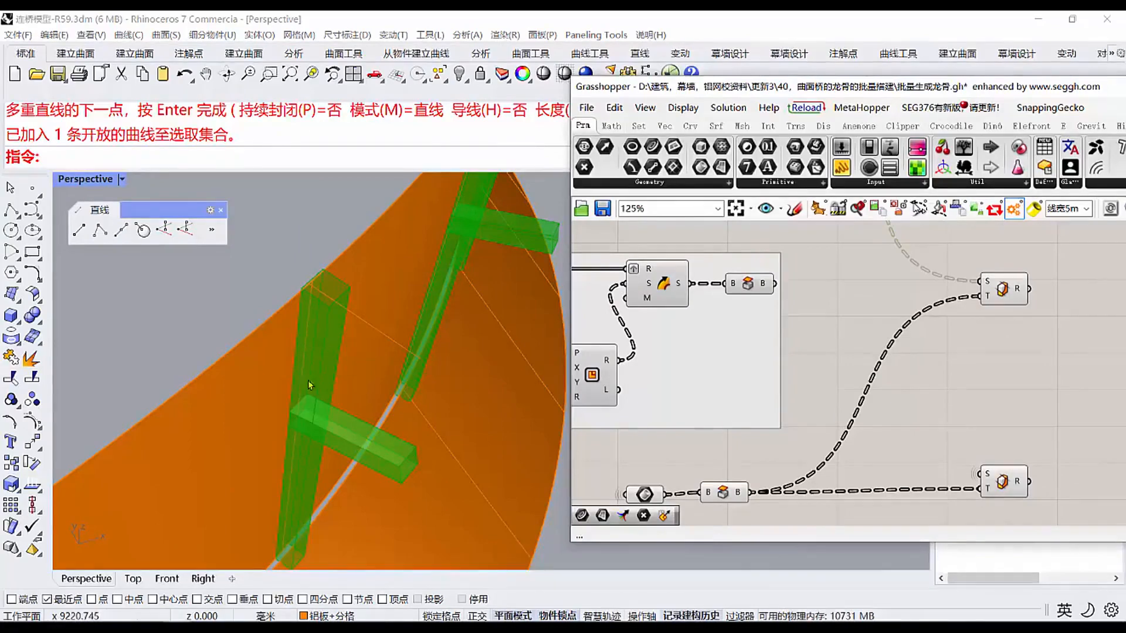
Examine the overlap between the horizontal member and the equally wide vertical tube up close.
{"action": "scroll", "coordinate": [308, 380], "scroll_direction": "up", "scroll_amount": 5}
{"action": "scroll", "coordinate": [309, 381], "scroll_direction": "up", "scroll_amount": 5}
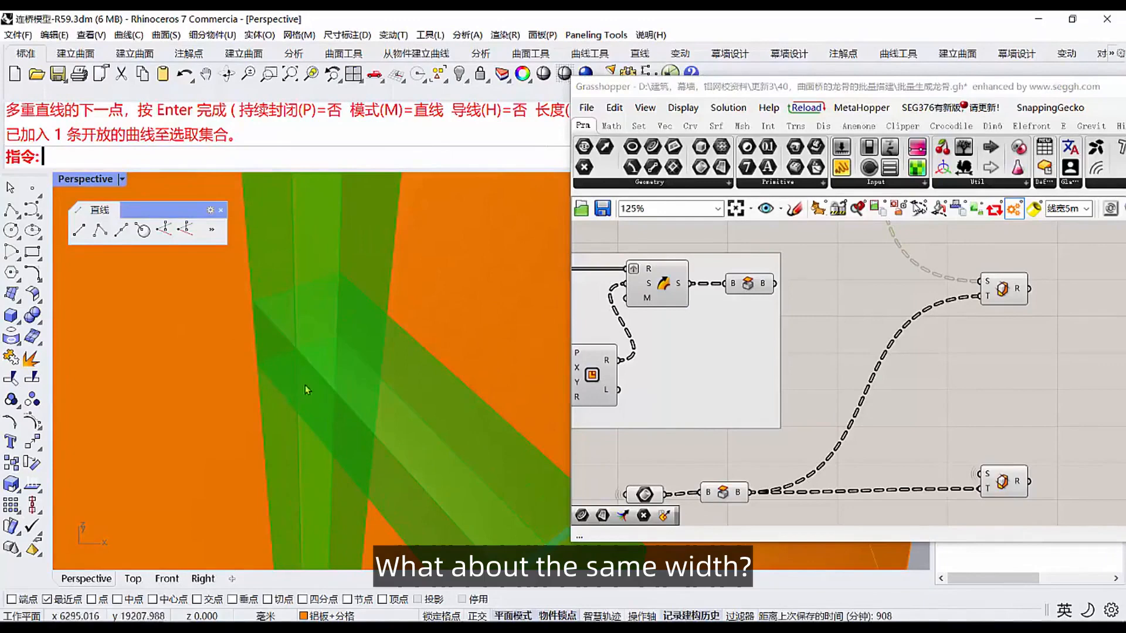
{"action": "mouse_move", "coordinate": [308, 381]}
{"action": "right_mouse_down"}
{"action": "mouse_move", "coordinate": [324, 400]}
{"action": "mouse_move", "coordinate": [316, 407]}
{"action": "mouse_move", "coordinate": [327, 395]}
{"action": "mouse_move", "coordinate": [316, 395]}
{"action": "right_mouse_up"}
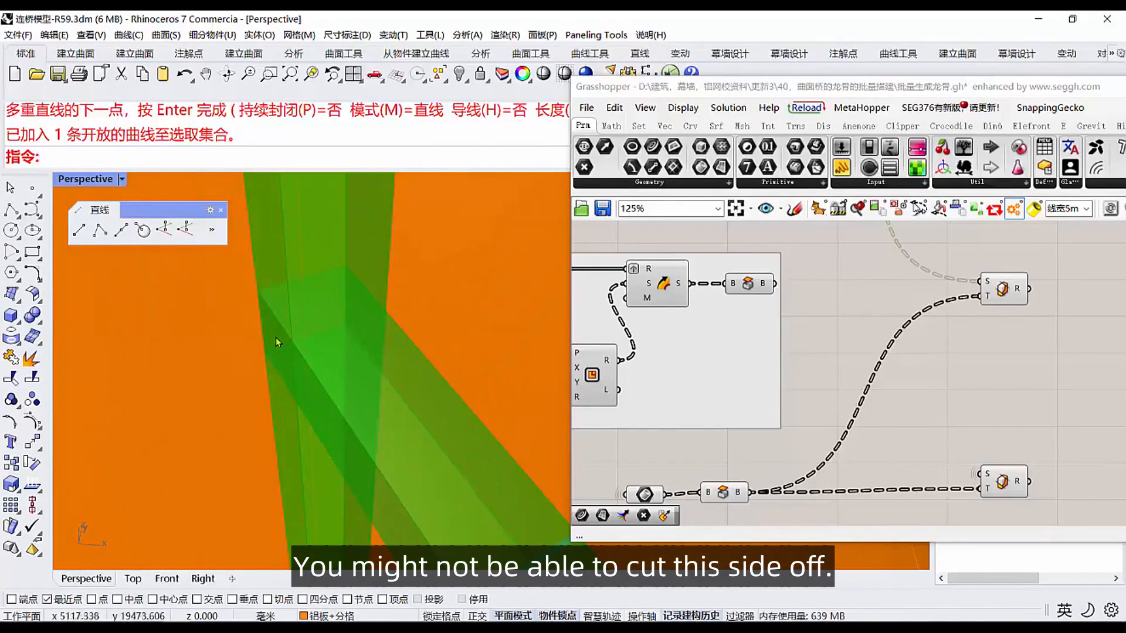
{"action": "scroll", "coordinate": [289, 340], "scroll_direction": "down", "scroll_amount": 5}
{"action": "scroll", "coordinate": [360, 350], "scroll_direction": "up", "scroll_amount": 4}
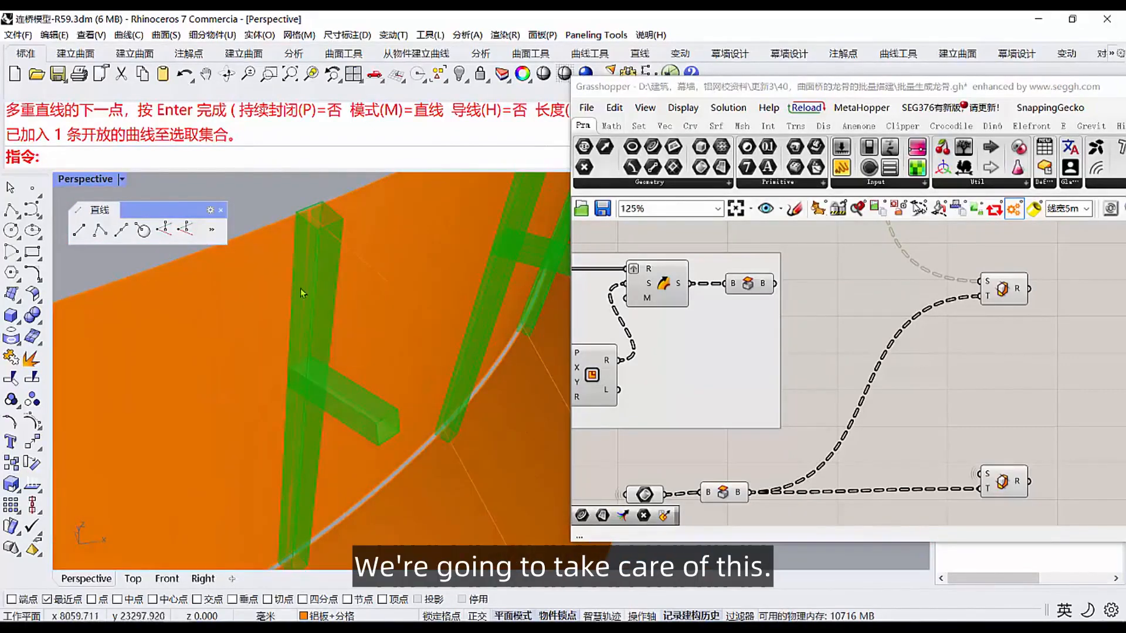
{"action": "scroll", "coordinate": [300, 288], "scroll_direction": "up", "scroll_amount": 2}
{"action": "scroll", "coordinate": [375, 240], "scroll_direction": "up", "scroll_amount": 2}
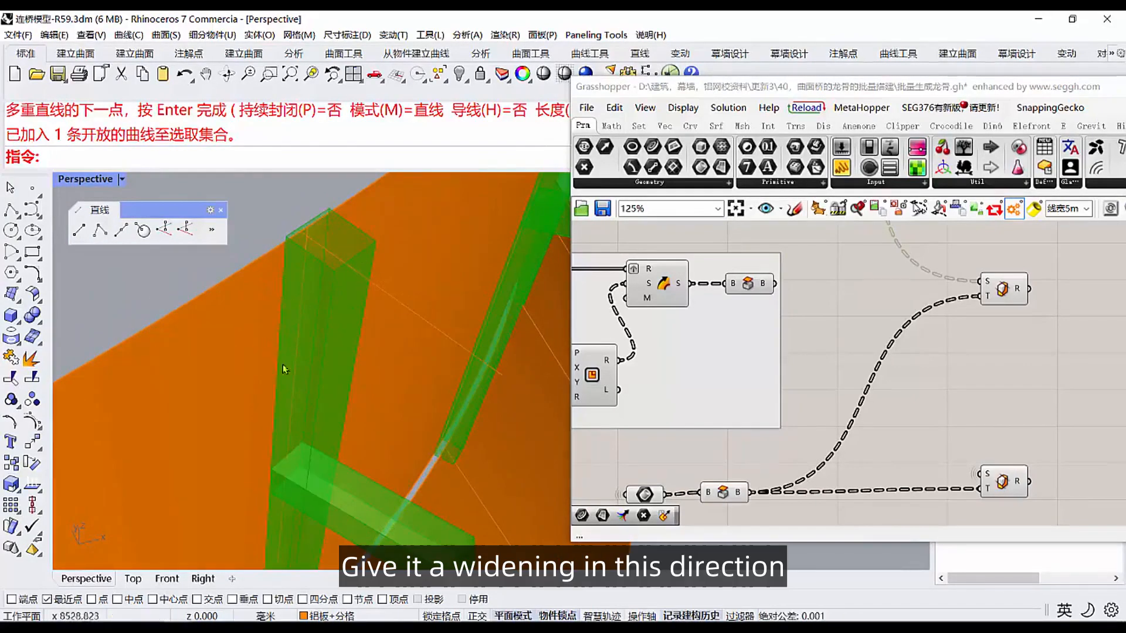
Examine the horizontal member ends behind the curved panel from the rear side.
{"action": "right_click_drag", "start_coordinate": [258, 357], "coordinate": [349, 307]}
{"action": "scroll", "coordinate": [350, 311], "scroll_direction": "down", "scroll_amount": 4}
{"action": "scroll", "coordinate": [368, 417], "scroll_direction": "up", "scroll_amount": 3}
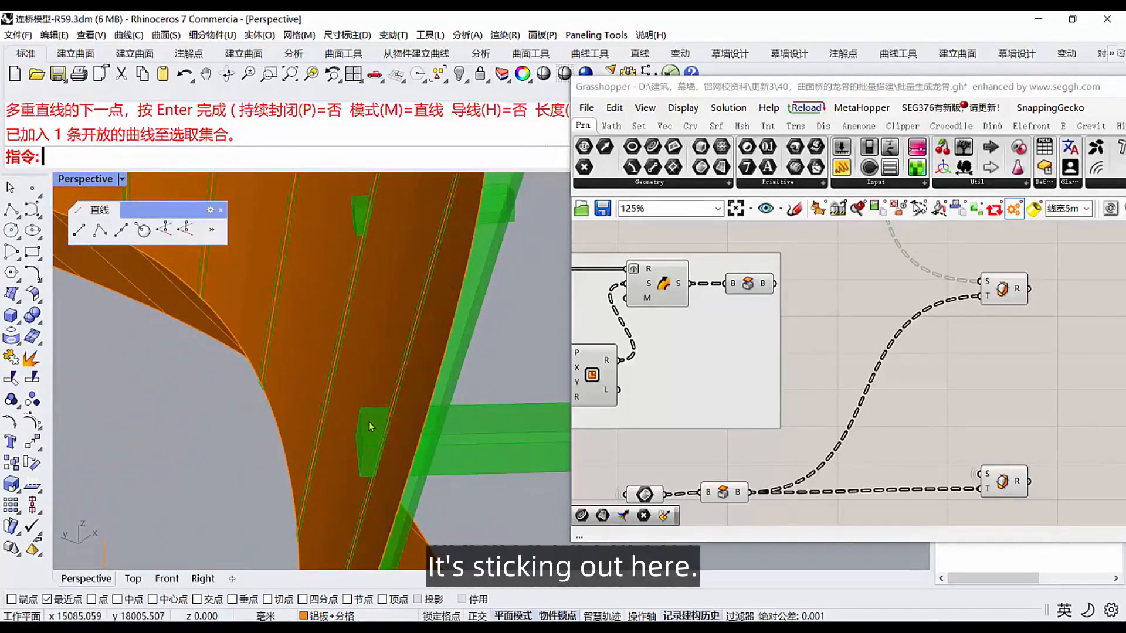
{"action": "right_click_drag", "start_coordinate": [359, 424], "coordinate": [345, 443]}
{"action": "scroll", "coordinate": [355, 451], "scroll_direction": "up", "scroll_amount": 2}
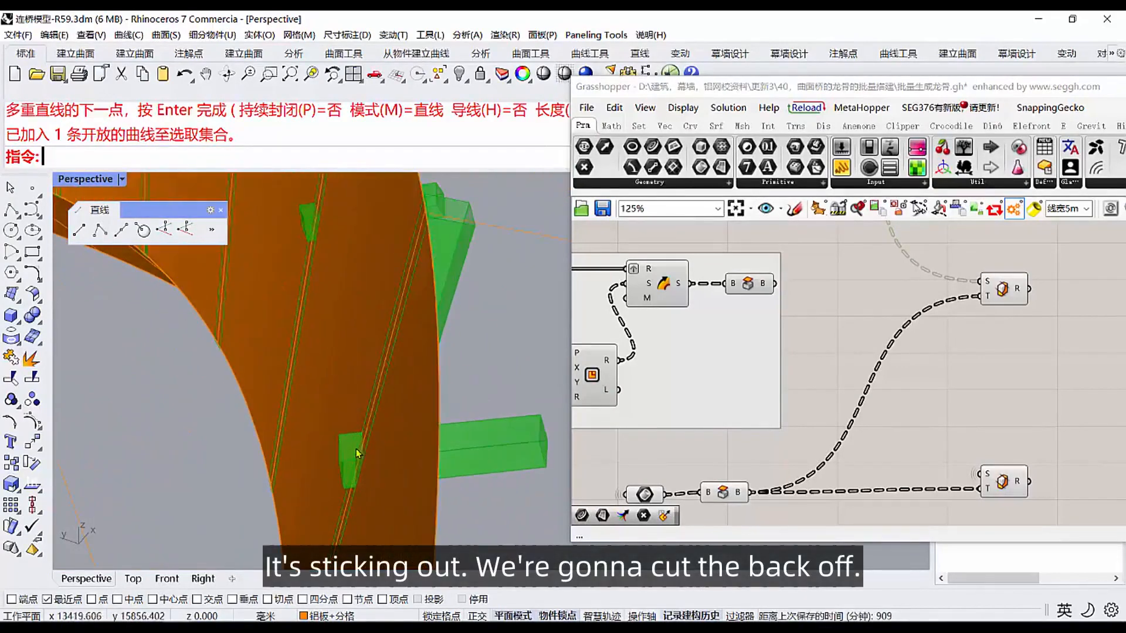
{"action": "right_click_drag", "start_coordinate": [349, 360], "coordinate": [351, 365]}
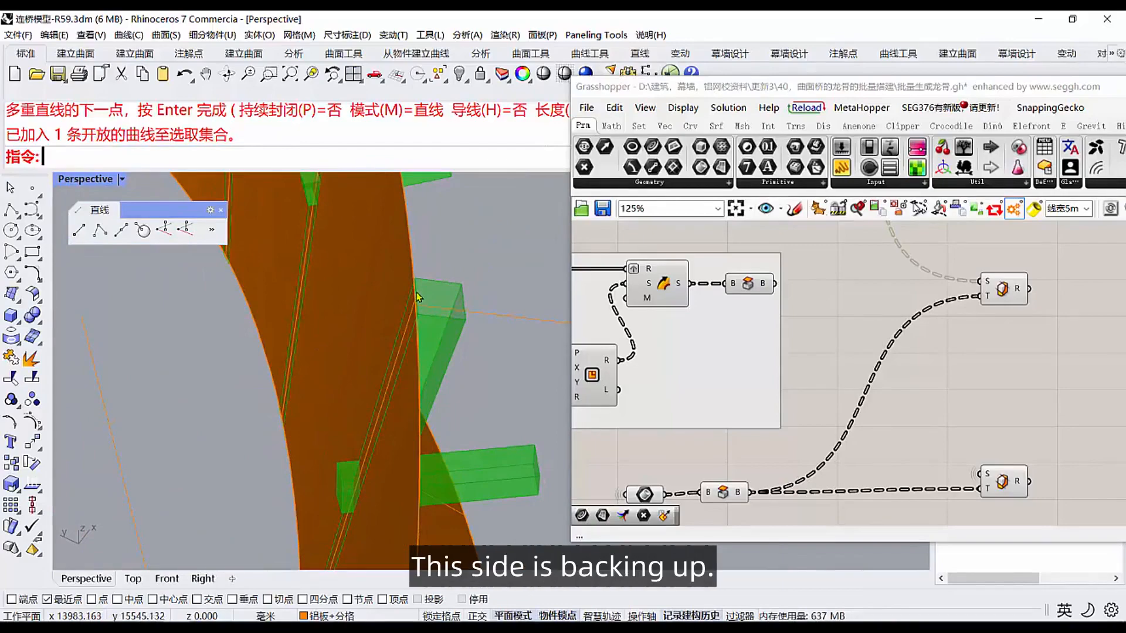
{"action": "scroll", "coordinate": [950, 353], "scroll_direction": "down", "scroll_amount": 6}
Preview the enlarged cutter sweep of the Boolean difference group and compare its domain sliders with the original tube's.
{"action": "right_click_drag", "start_coordinate": [843, 335], "coordinate": [856, 376]}
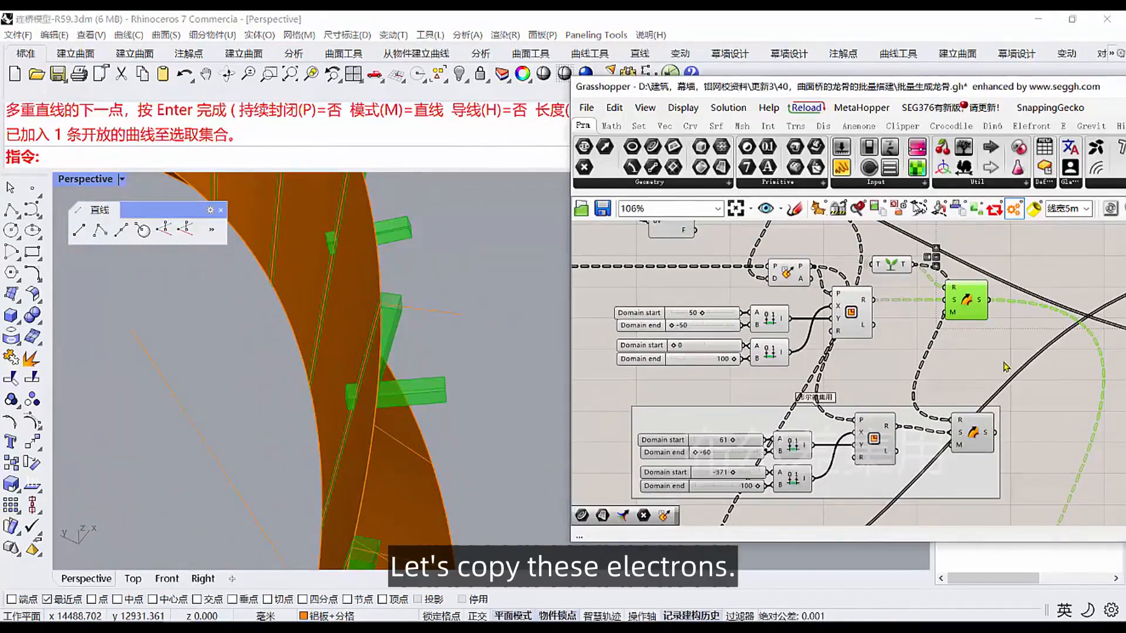
{"action": "left_click", "coordinate": [973, 425]}
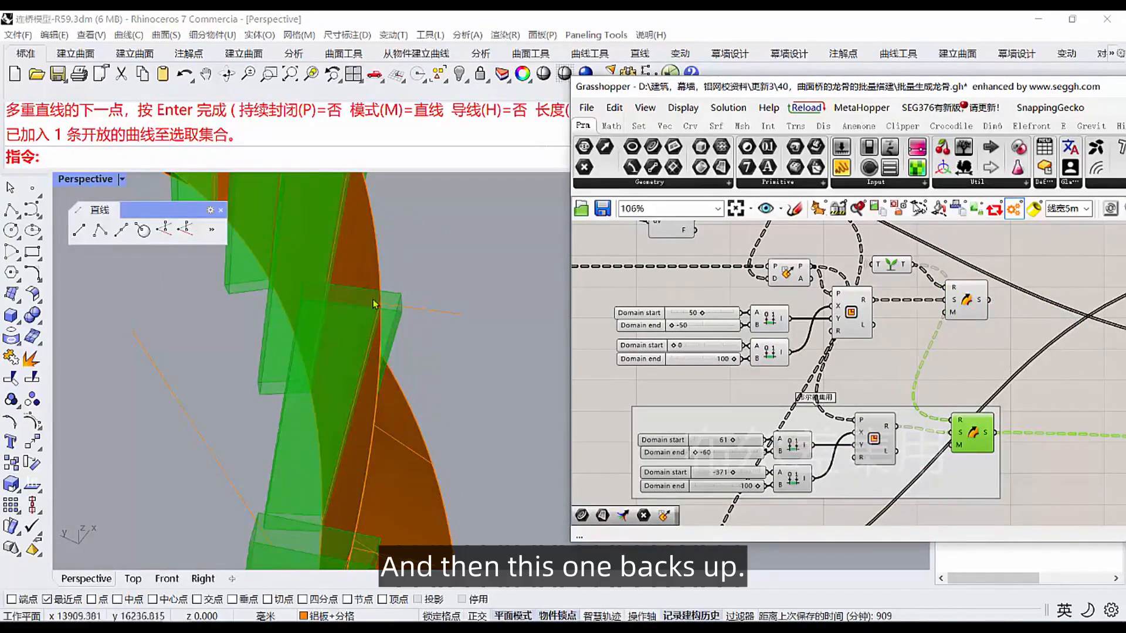
{"action": "scroll", "coordinate": [375, 302], "scroll_direction": "up", "scroll_amount": 5}
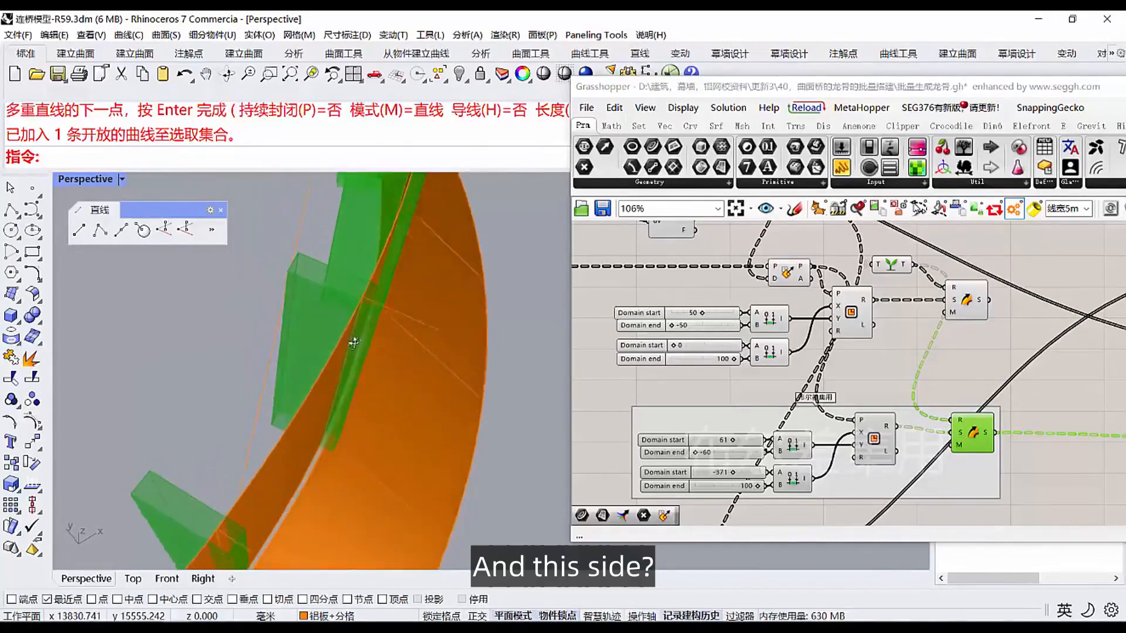
{"action": "scroll", "coordinate": [376, 302], "scroll_direction": "up", "scroll_amount": 2}
{"action": "scroll", "coordinate": [722, 481], "scroll_direction": "up", "scroll_amount": 3}
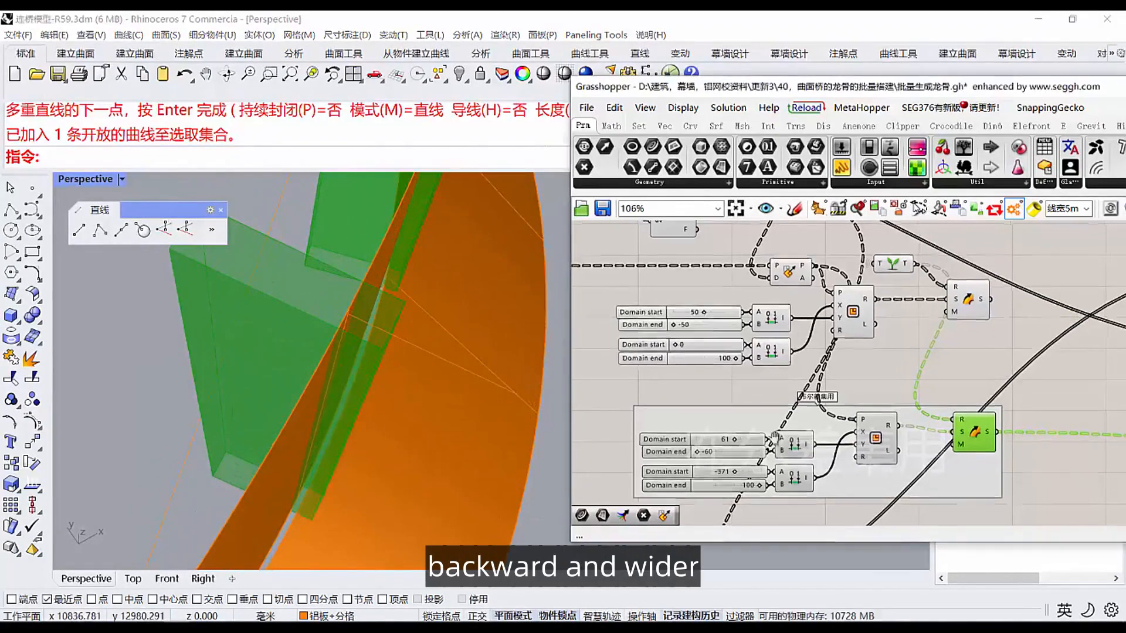
{"action": "scroll", "coordinate": [760, 404], "scroll_direction": "up", "scroll_amount": 2}
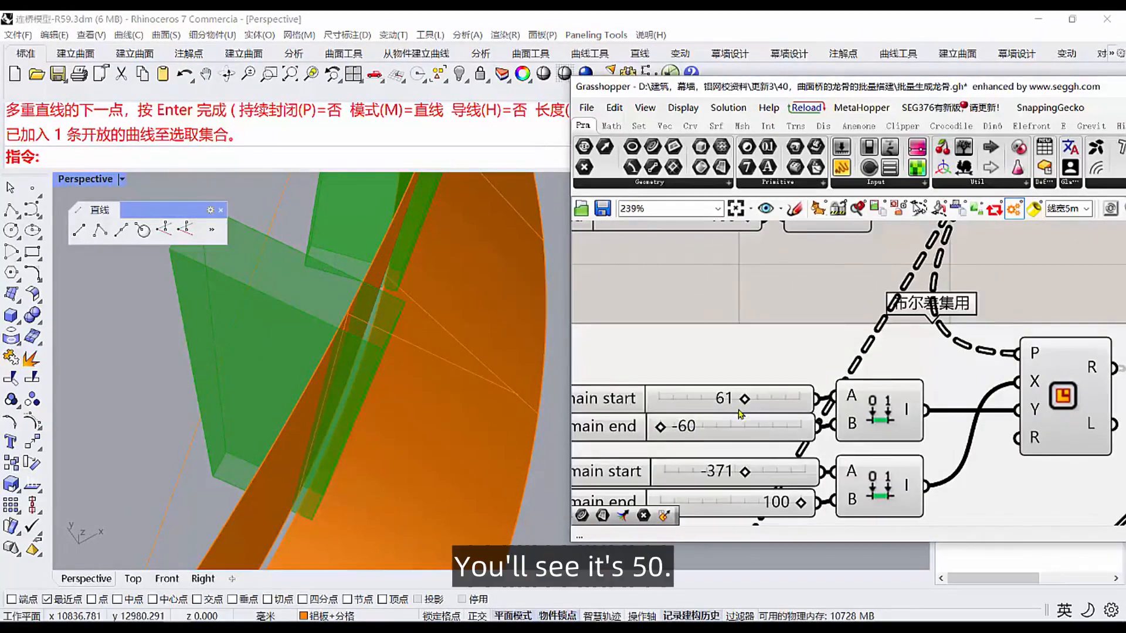
{"action": "scroll", "coordinate": [724, 419], "scroll_direction": "down", "scroll_amount": 3}
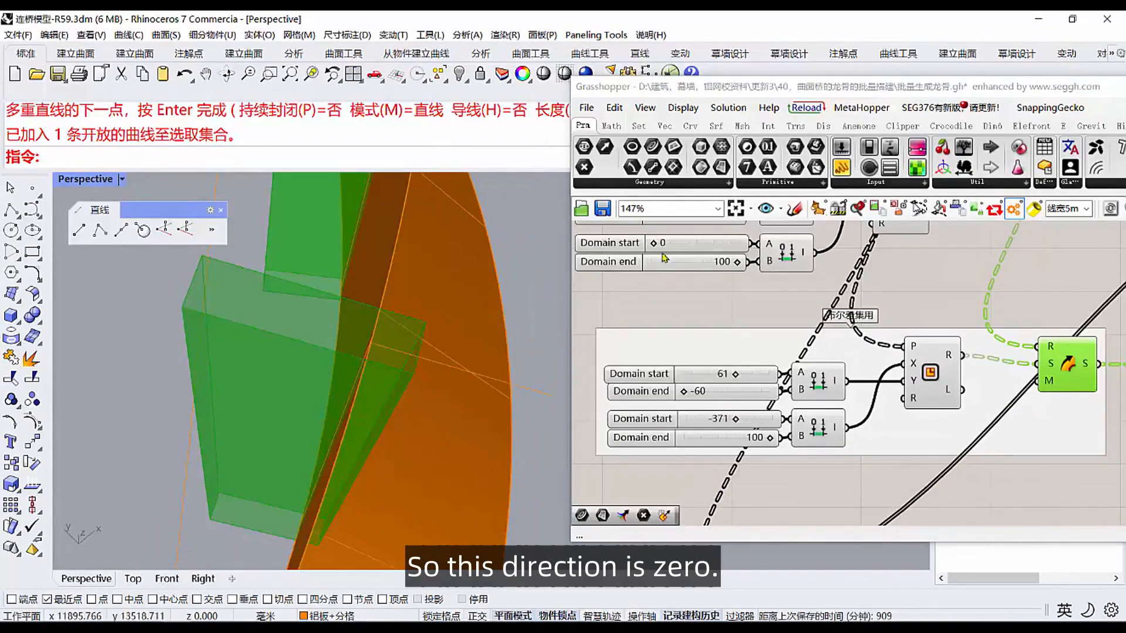
Orbit around the upper Solid Difference result to examine the horizontal members trimmed behind the vertical tubes.
{"action": "scroll", "coordinate": [708, 418], "scroll_direction": "up", "scroll_amount": 5}
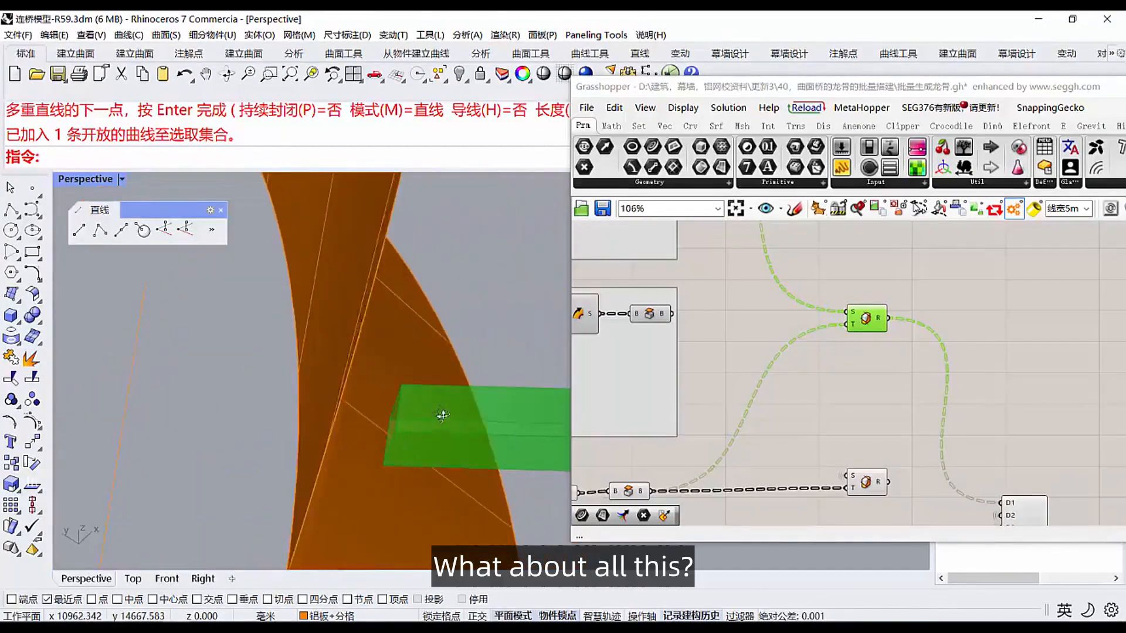
{"action": "right_click_drag", "start_coordinate": [442, 416], "coordinate": [411, 405]}
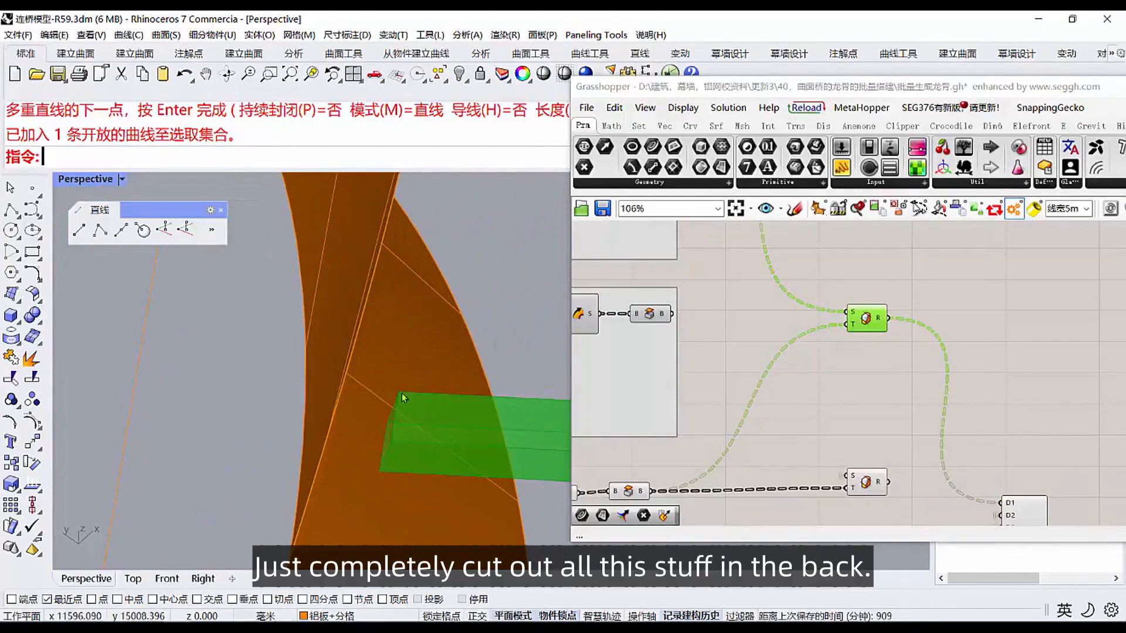
{"action": "right_click_drag", "start_coordinate": [372, 397], "coordinate": [247, 410]}
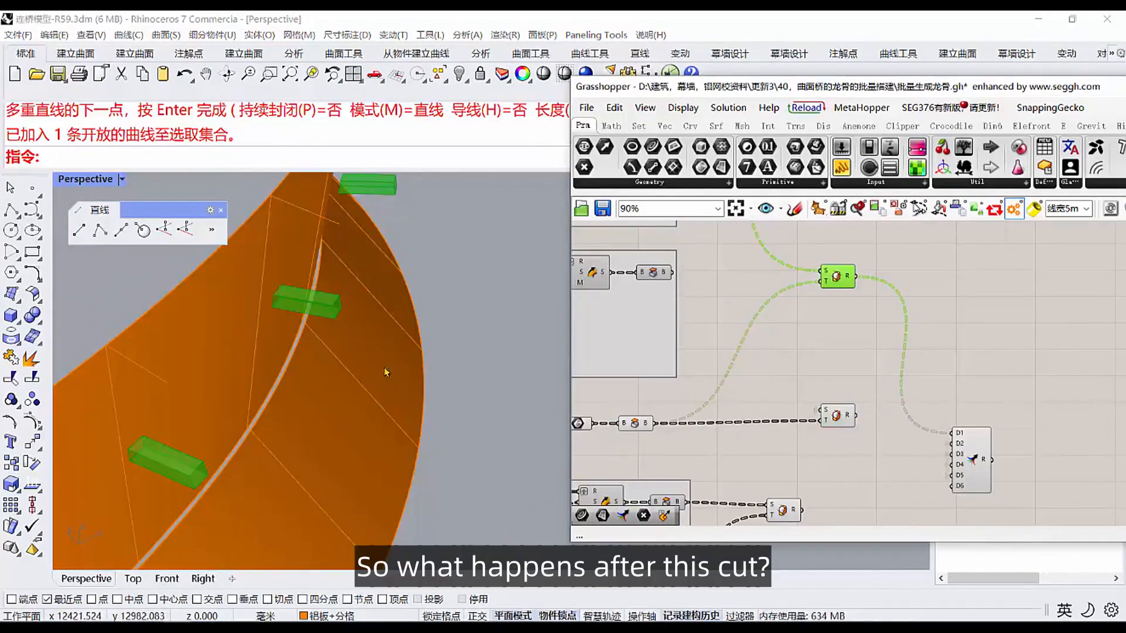
{"action": "right_click_drag", "start_coordinate": [805, 438], "coordinate": [812, 387]}
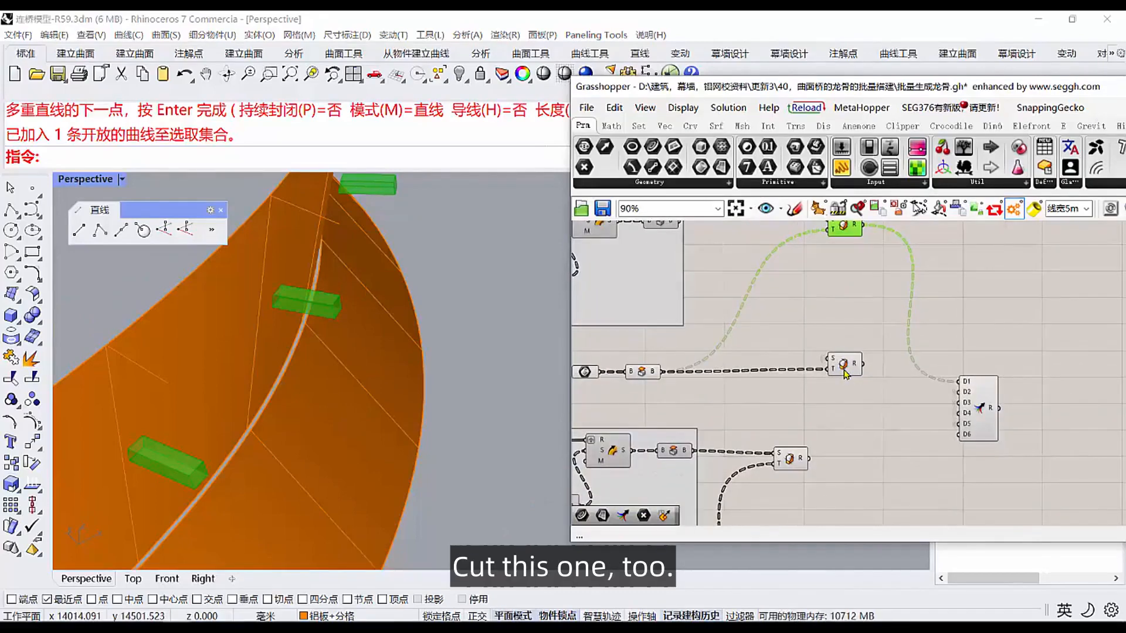
Preview the lower group's Solid Difference and the tube geometry used as its cutter, and examine both on the lower panel.
{"action": "right_click_drag", "start_coordinate": [775, 497], "coordinate": [803, 404]}
{"action": "left_click", "coordinate": [818, 369]}
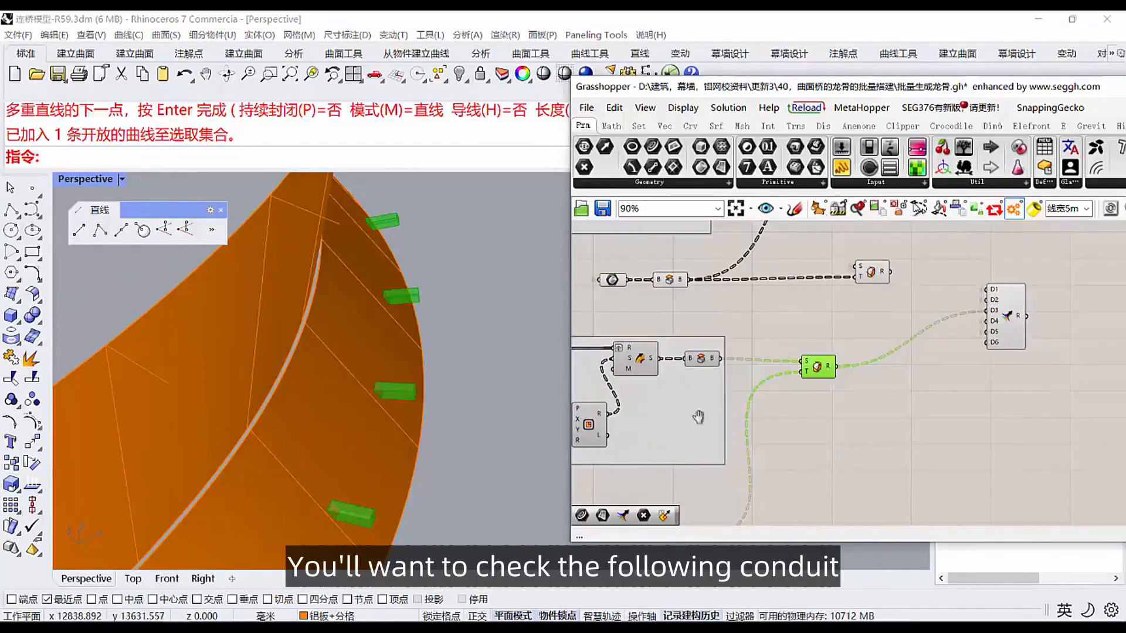
{"action": "right_click_drag", "start_coordinate": [666, 432], "coordinate": [803, 346]}
{"action": "left_click", "coordinate": [752, 453]}
{"action": "right_click_drag", "start_coordinate": [315, 457], "coordinate": [299, 498]}
{"action": "scroll", "coordinate": [272, 460], "scroll_direction": "up", "scroll_amount": 6}
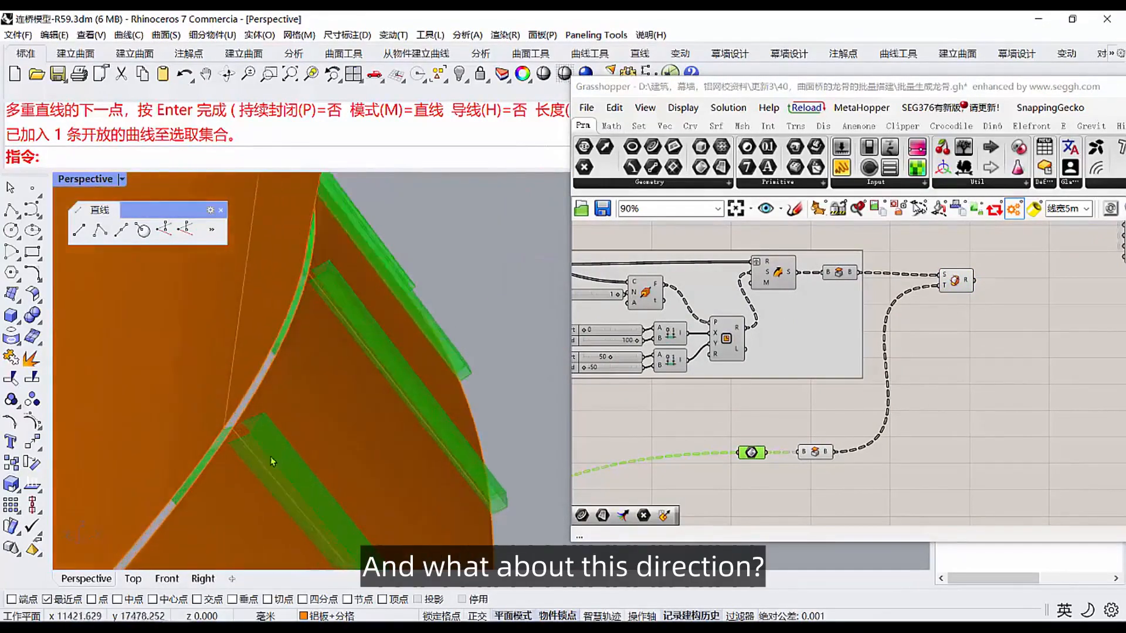
Examine the Merge component's inputs and the combined keel members, then open its options and dismiss them.
{"action": "scroll", "coordinate": [247, 405], "scroll_direction": "up", "scroll_amount": 3}
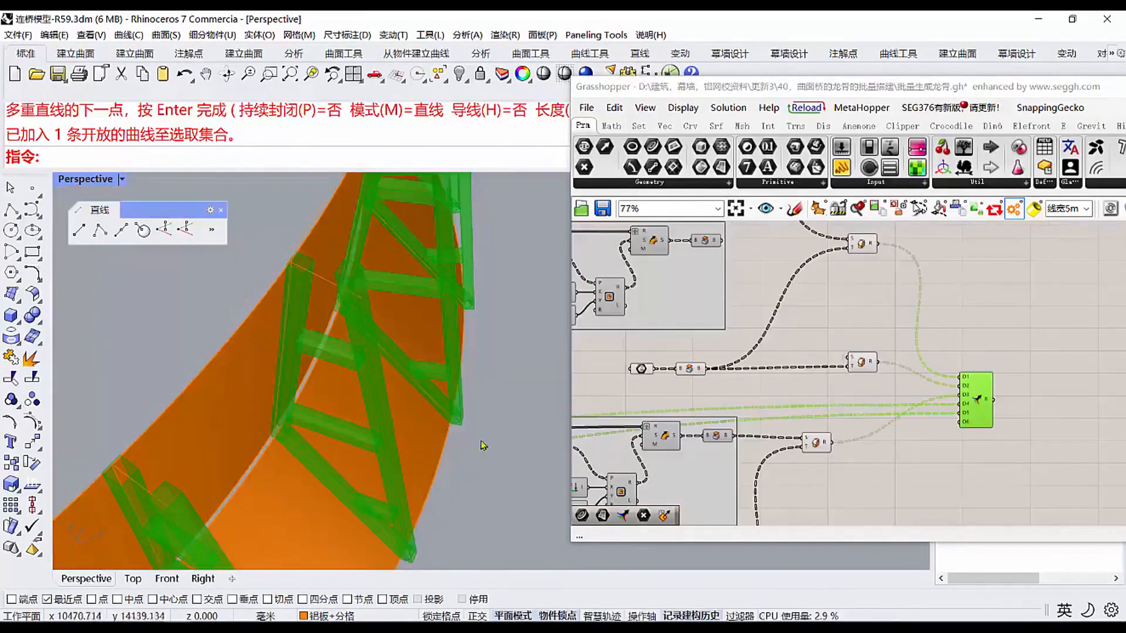
{"action": "scroll", "coordinate": [947, 391], "scroll_direction": "up", "scroll_amount": 4}
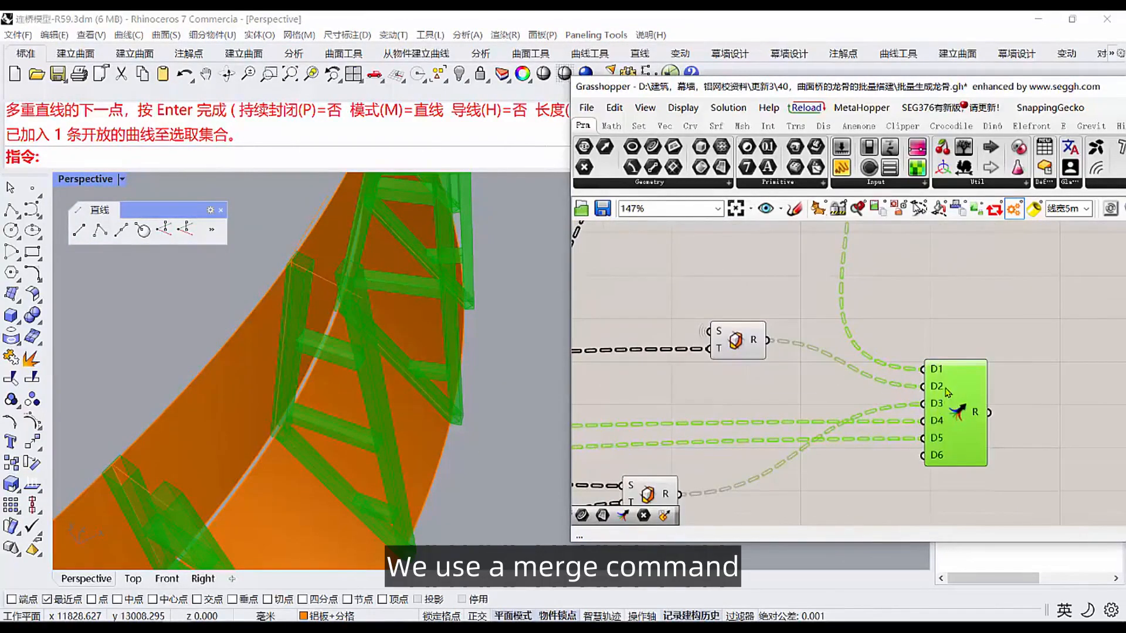
{"action": "scroll", "coordinate": [947, 390], "scroll_direction": "down", "scroll_amount": 3}
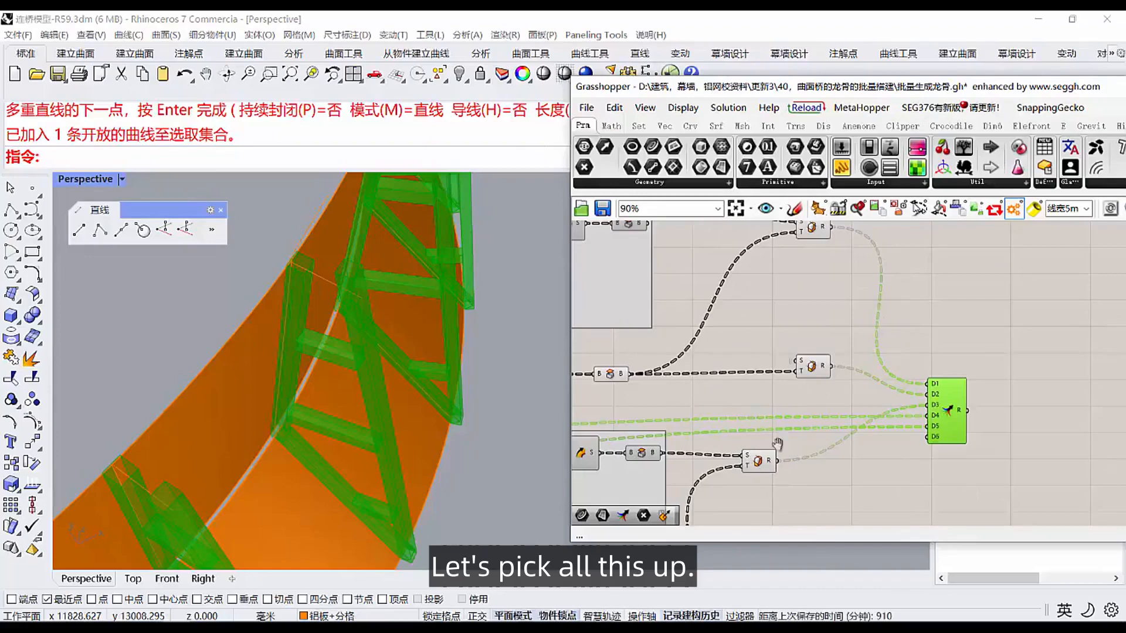
{"action": "scroll", "coordinate": [777, 444], "scroll_direction": "up", "scroll_amount": 1}
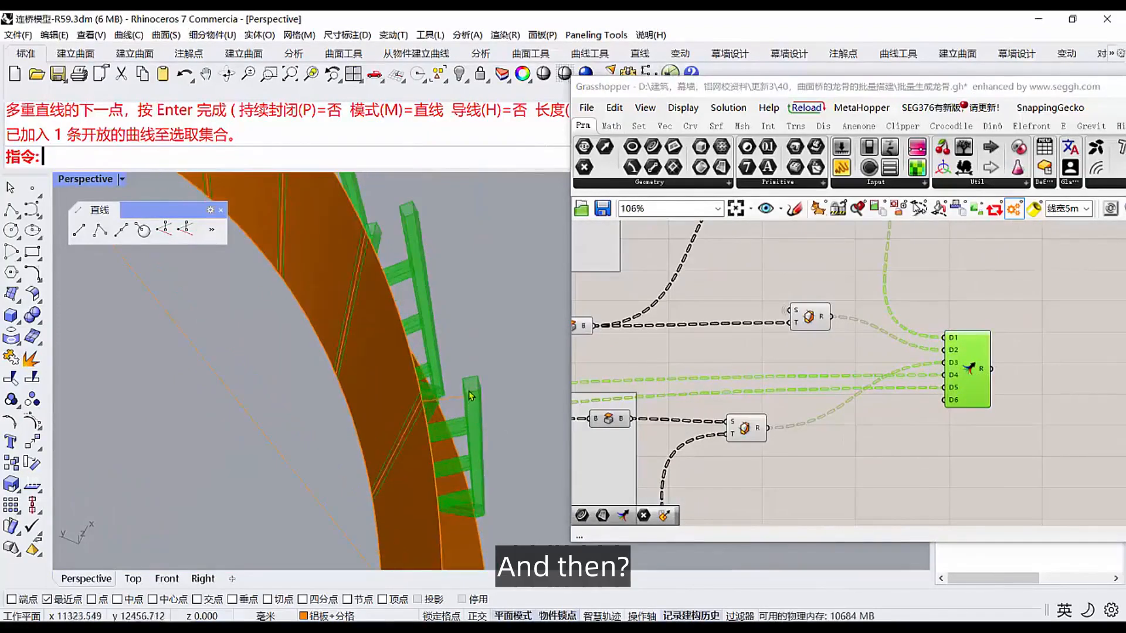
{"action": "scroll", "coordinate": [947, 446], "scroll_direction": "up", "scroll_amount": 4}
{"action": "right_click", "coordinate": [914, 375]}
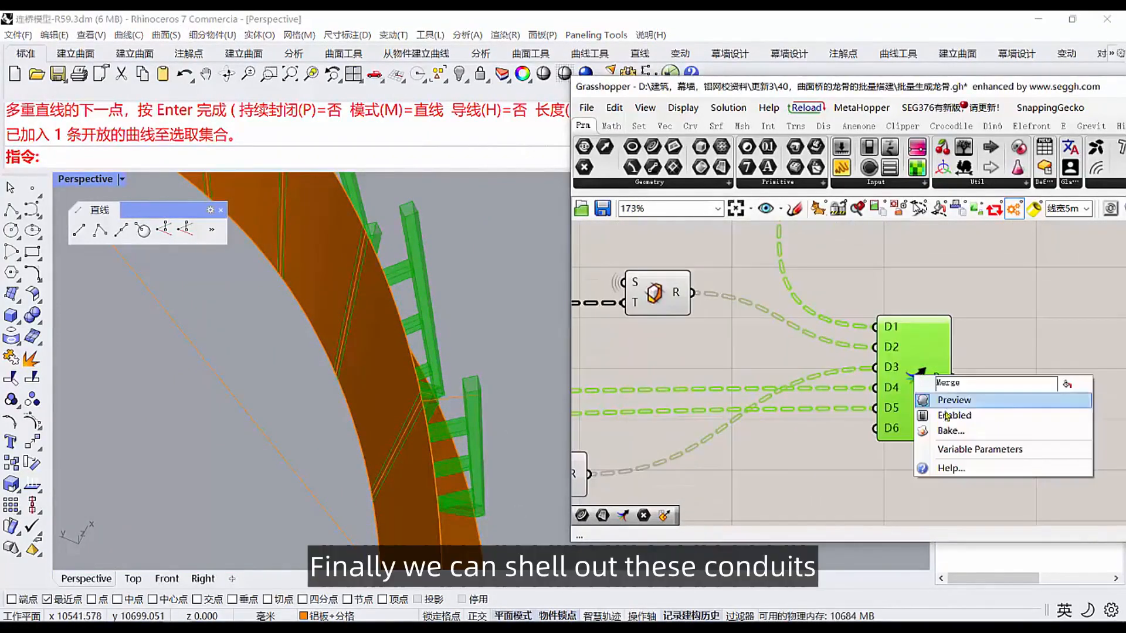
{"action": "left_click", "coordinate": [855, 462]}
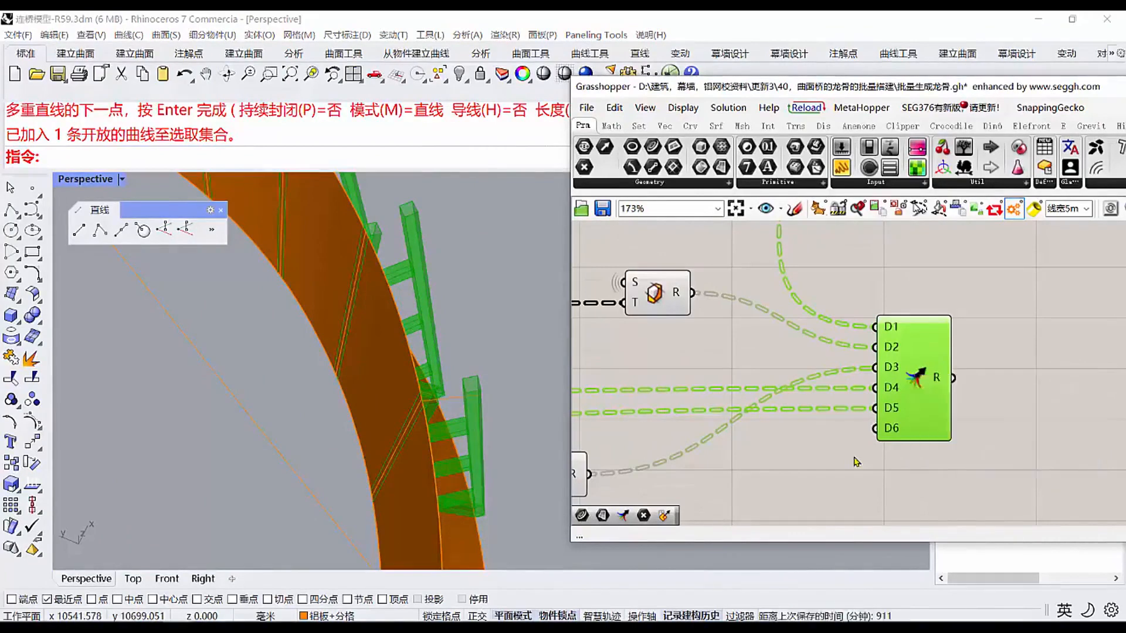
Examine the wires feeding the Merge component, view the wire display option of its D1 input, and dismiss the options.
{"action": "left_click", "coordinate": [872, 449]}
{"action": "scroll", "coordinate": [880, 344], "scroll_direction": "up", "scroll_amount": 4}
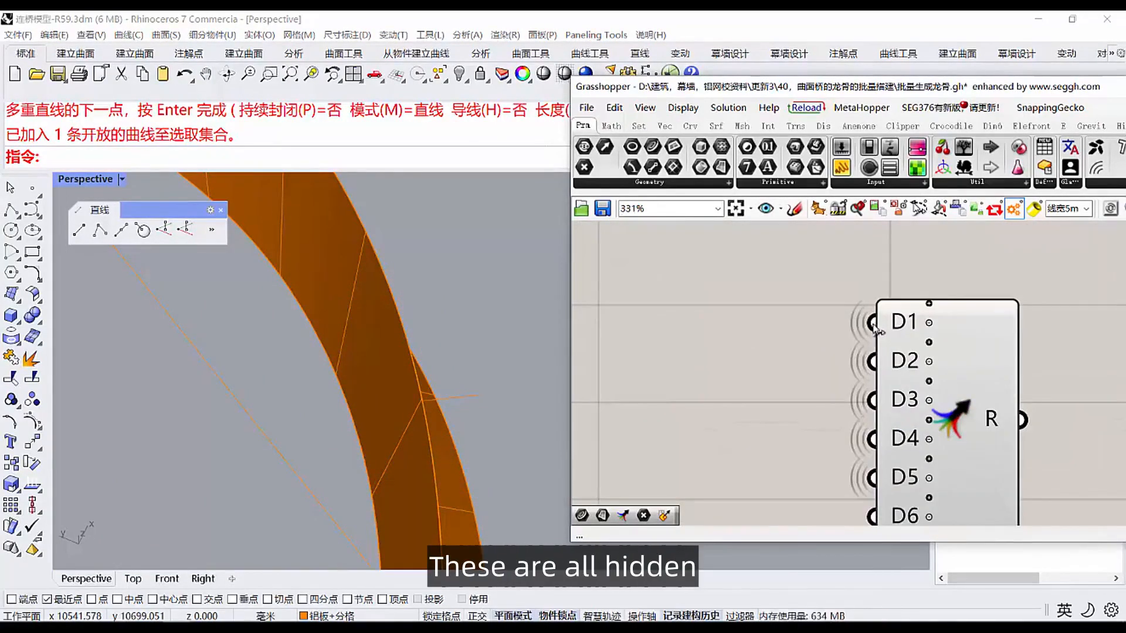
{"action": "left_click", "coordinate": [937, 405]}
{"action": "scroll", "coordinate": [937, 405], "scroll_direction": "down", "scroll_amount": 5}
{"action": "right_click_drag", "start_coordinate": [883, 405], "coordinate": [804, 445]}
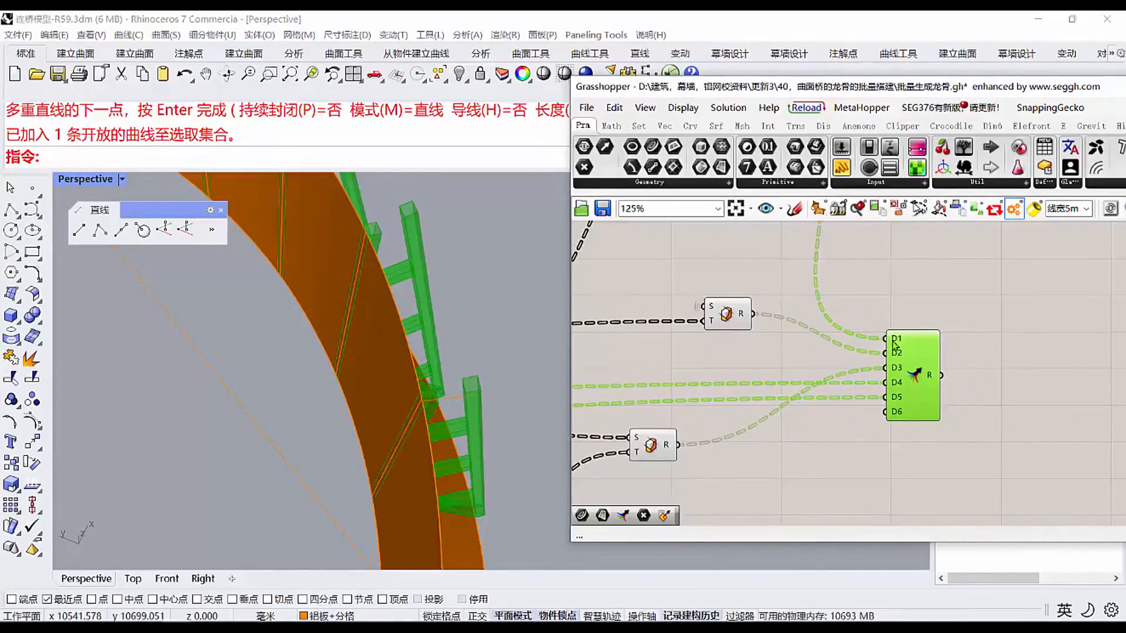
{"action": "right_click", "coordinate": [898, 339]}
{"action": "mouse_move", "coordinate": [970, 377]}
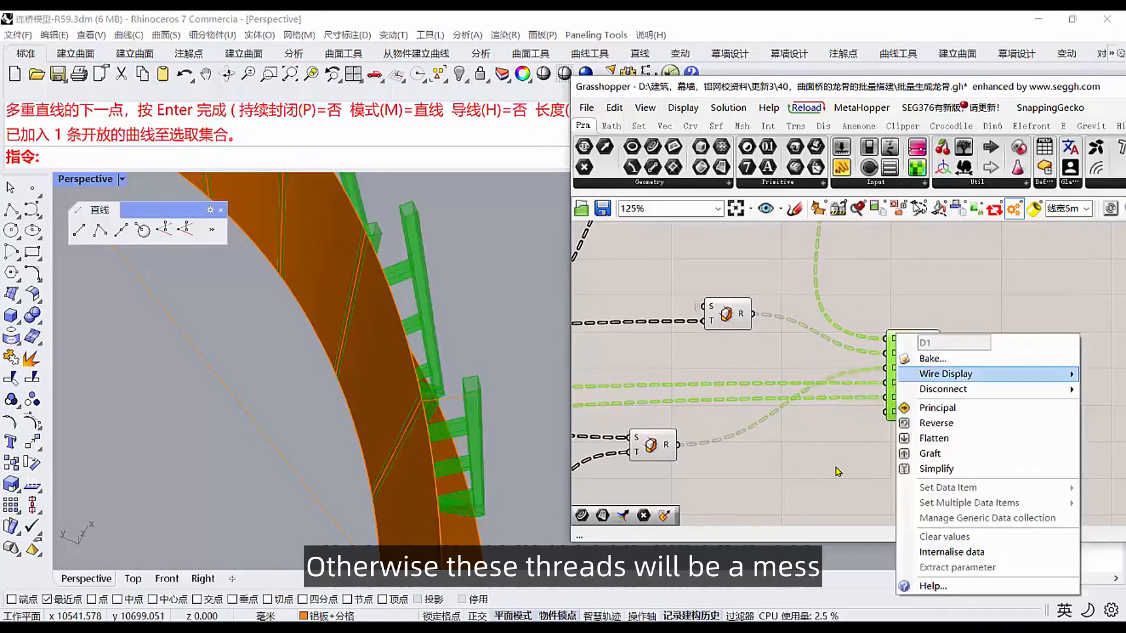
{"action": "left_click", "coordinate": [864, 407]}
Review the whole definition and the bridge, and highlight the source curve parameter feeding the upper group's curve extension.
{"action": "scroll", "coordinate": [949, 331], "scroll_direction": "down", "scroll_amount": 3}
{"action": "scroll", "coordinate": [950, 331], "scroll_direction": "down", "scroll_amount": 5}
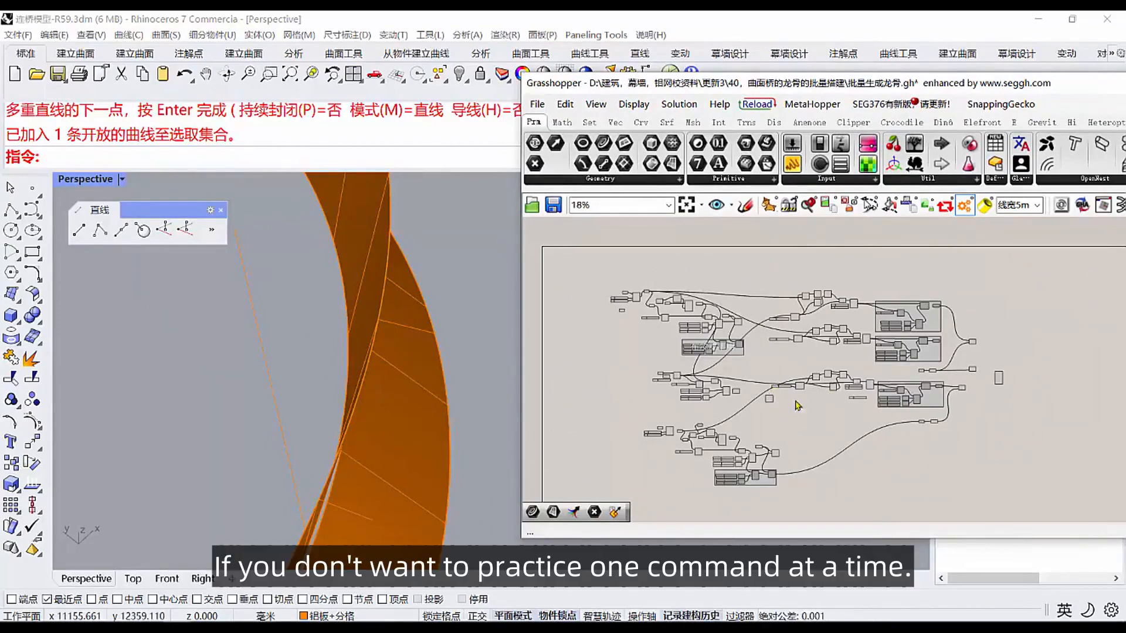
{"action": "right_click_drag", "start_coordinate": [796, 401], "coordinate": [794, 375]}
{"action": "scroll", "coordinate": [335, 369], "scroll_direction": "down", "scroll_amount": 4}
{"action": "right_click_drag", "start_coordinate": [334, 370], "coordinate": [328, 310]}
{"action": "scroll", "coordinate": [583, 304], "scroll_direction": "up", "scroll_amount": 8}
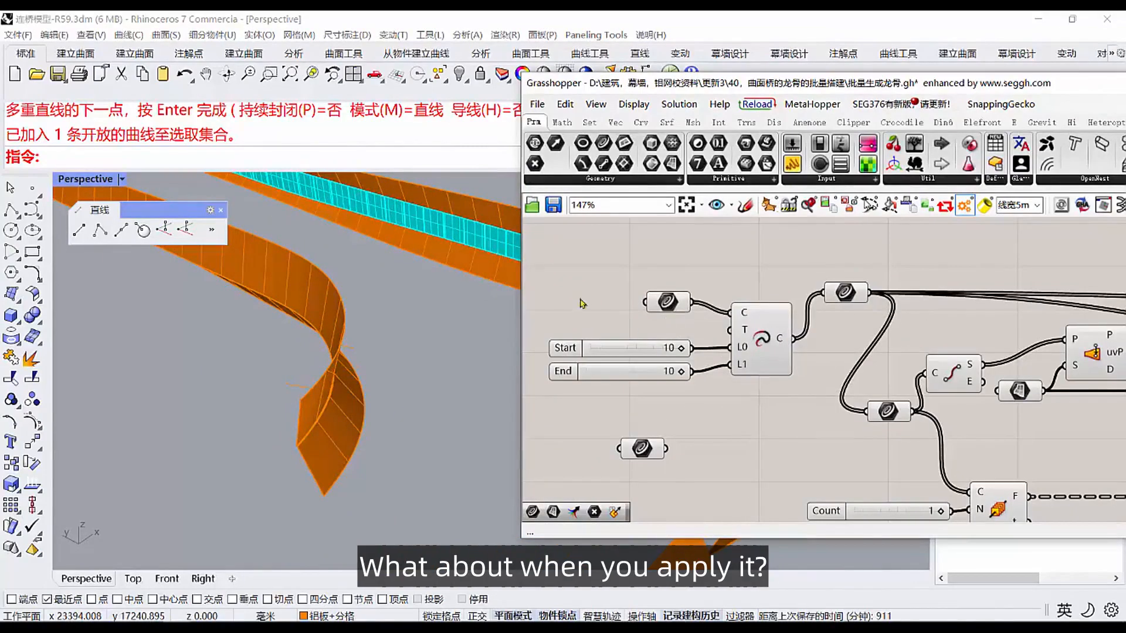
{"action": "left_click", "coordinate": [667, 302]}
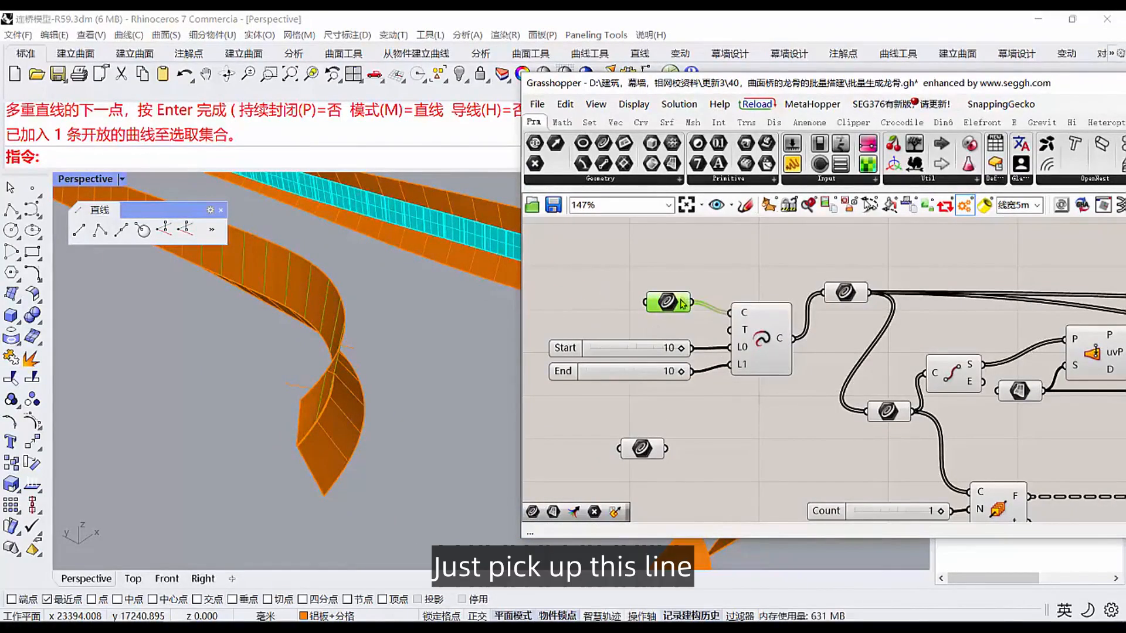
{"action": "right_click", "coordinate": [668, 302]}
Identify the surface parameter and the lower group's source curve parameter, comparing them with the panel surface and its lower edge.
{"action": "scroll", "coordinate": [616, 284], "scroll_direction": "down", "scroll_amount": 4}
{"action": "scroll", "coordinate": [843, 334], "scroll_direction": "up", "scroll_amount": 7}
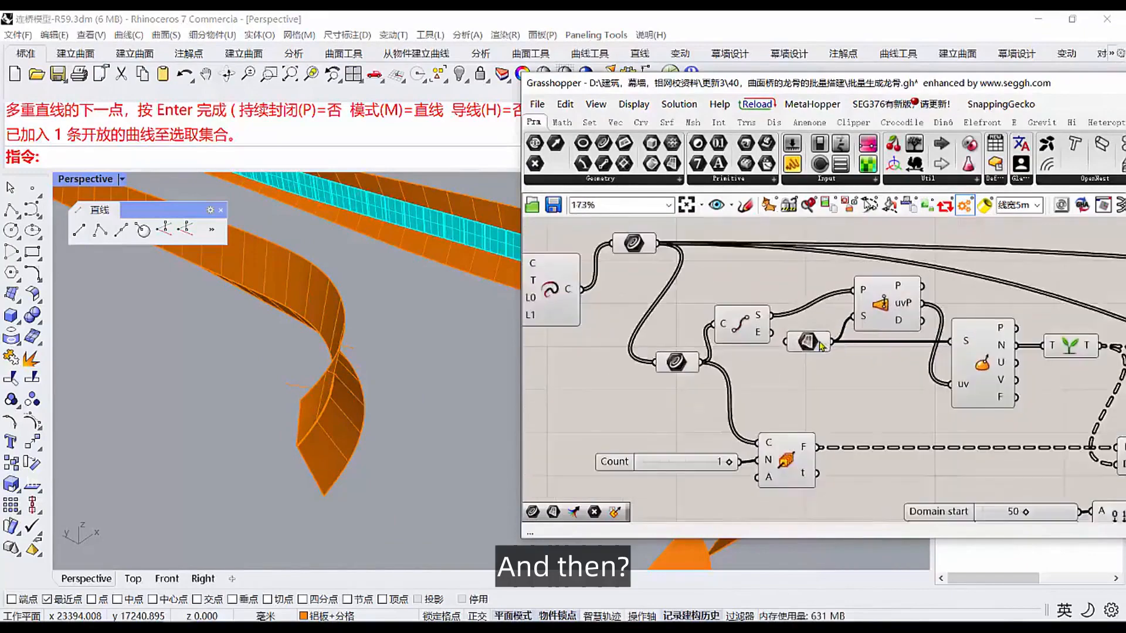
{"action": "left_click", "coordinate": [800, 348]}
{"action": "right_click_drag", "start_coordinate": [354, 334], "coordinate": [319, 305]}
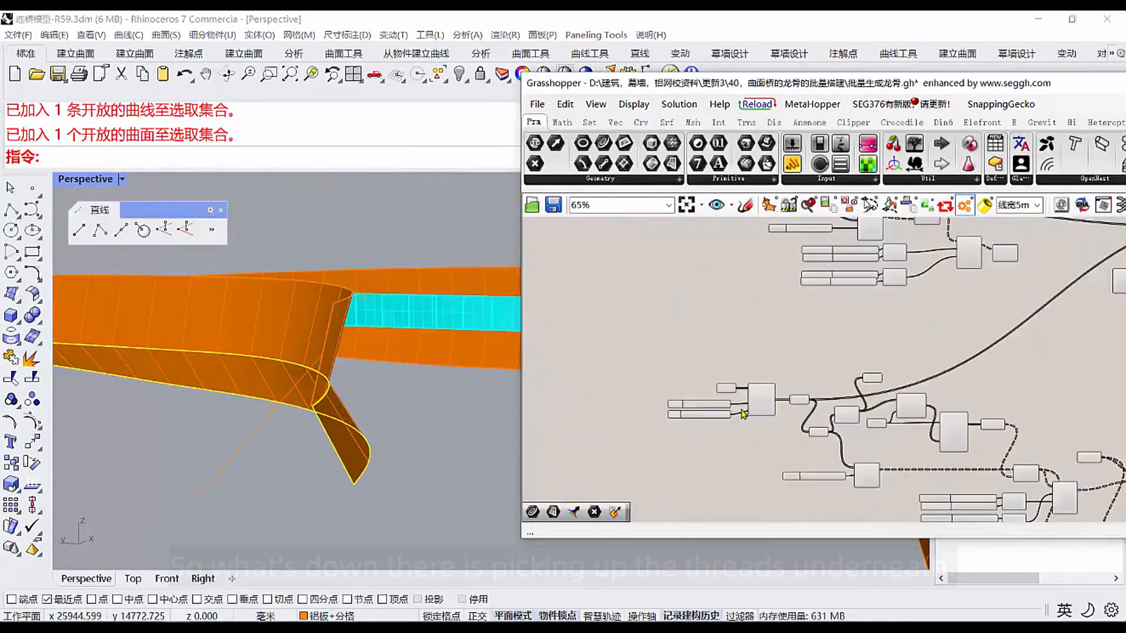
{"action": "scroll", "coordinate": [720, 388], "scroll_direction": "up", "scroll_amount": 5}
{"action": "left_click", "coordinate": [718, 367]}
{"action": "right_click_drag", "start_coordinate": [317, 410], "coordinate": [281, 407]}
{"action": "right_click_drag", "start_coordinate": [1008, 431], "coordinate": [761, 404]}
{"action": "left_click", "coordinate": [869, 432]}
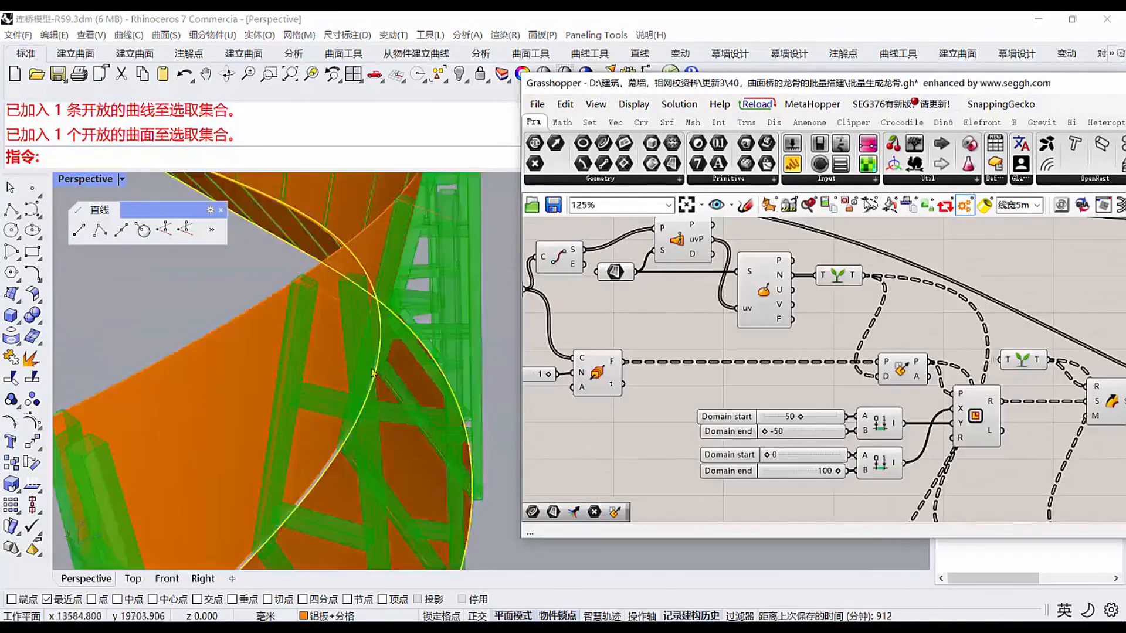
Orbit around the vertical keel members and preview the Align Plane, Rectangle and Sweep components that set their direction.
{"action": "right_click_drag", "start_coordinate": [385, 359], "coordinate": [405, 351]}
{"action": "left_click", "coordinate": [452, 357]}
{"action": "scroll", "coordinate": [329, 382], "scroll_direction": "up", "scroll_amount": 4}
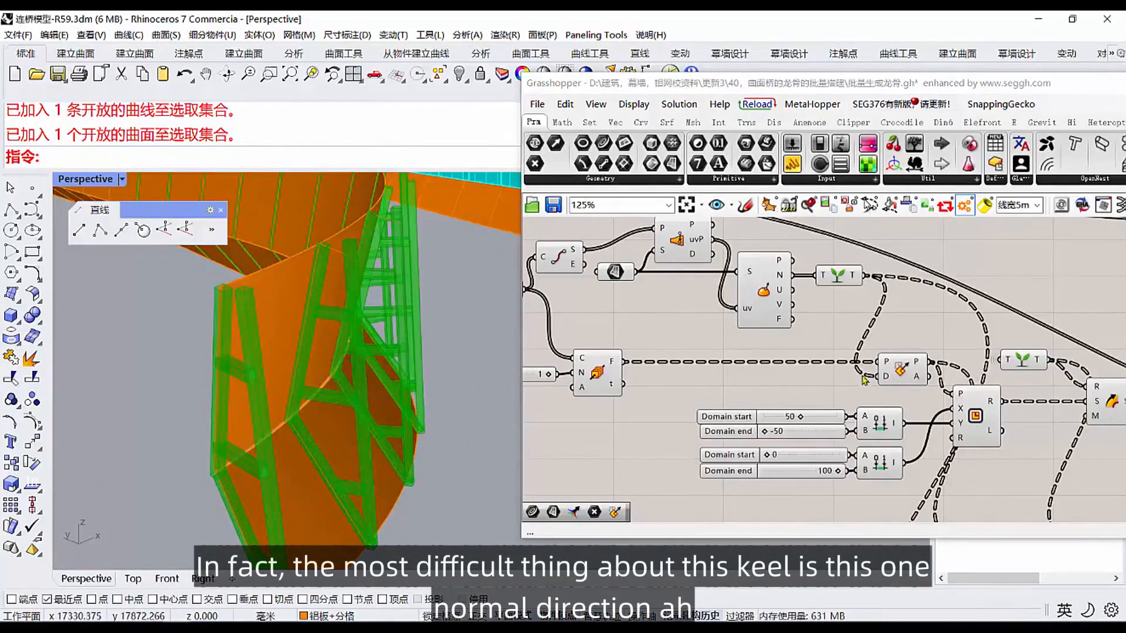
{"action": "right_click_drag", "start_coordinate": [869, 378], "coordinate": [824, 391]}
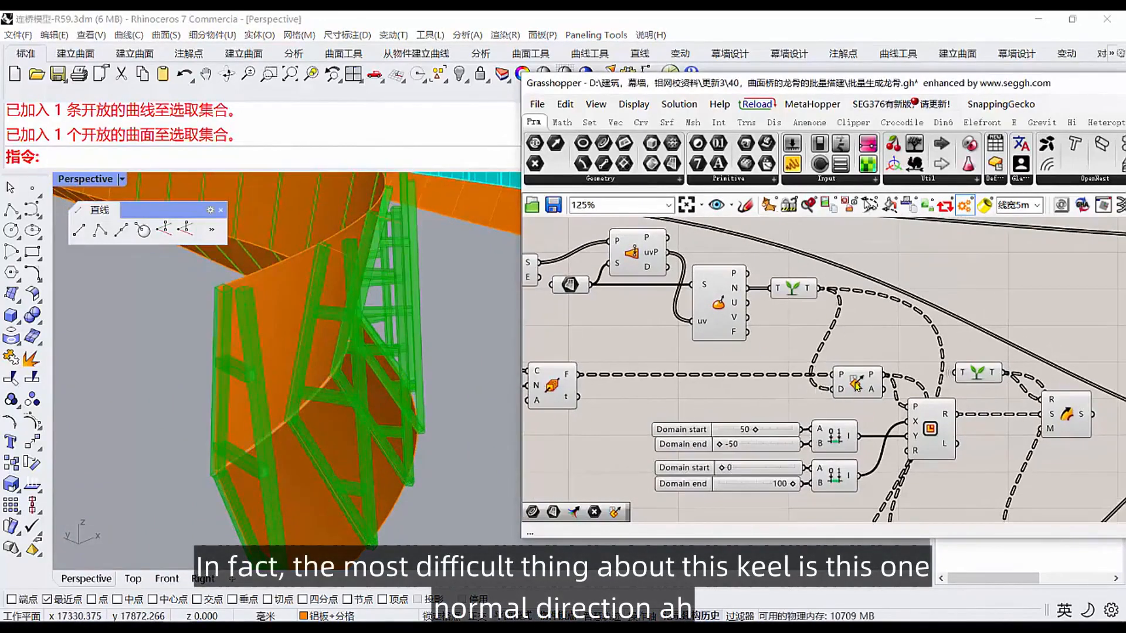
{"action": "left_click", "coordinate": [855, 385]}
{"action": "left_click", "coordinate": [931, 430]}
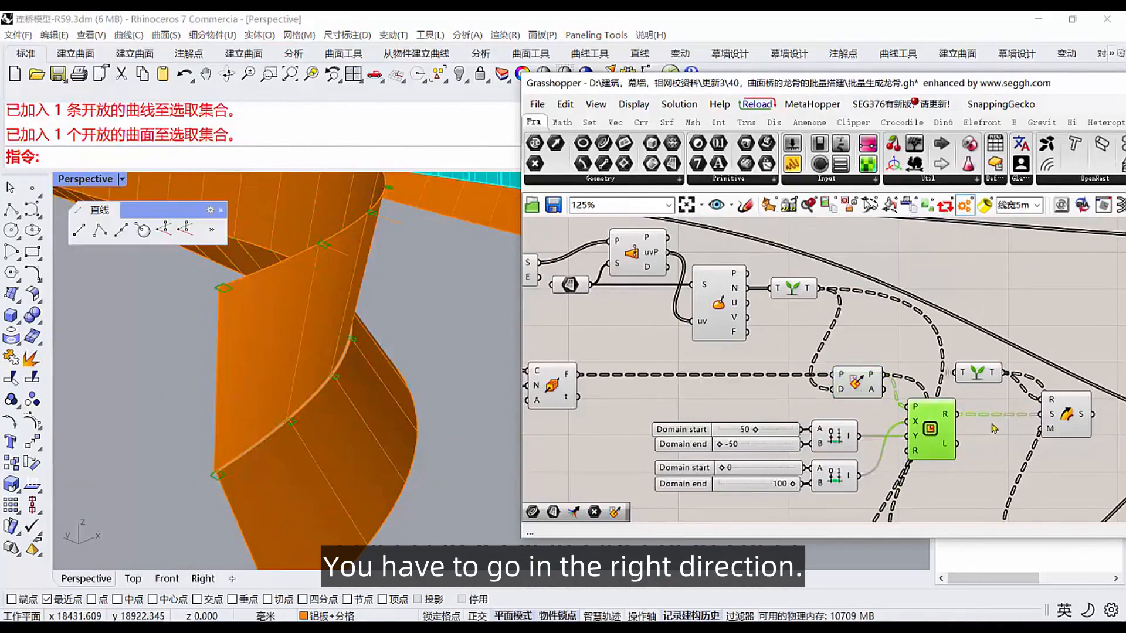
{"action": "left_click", "coordinate": [1065, 426]}
Preview the upper Solid Difference result beside the panels, clear the viewport selection, and locate the Merge component.
{"action": "right_click_drag", "start_coordinate": [1018, 430], "coordinate": [809, 385]}
{"action": "scroll", "coordinate": [777, 380], "scroll_direction": "down", "scroll_amount": 5}
{"action": "right_click_drag", "start_coordinate": [958, 413], "coordinate": [780, 404]}
{"action": "scroll", "coordinate": [1023, 388], "scroll_direction": "up", "scroll_amount": 4}
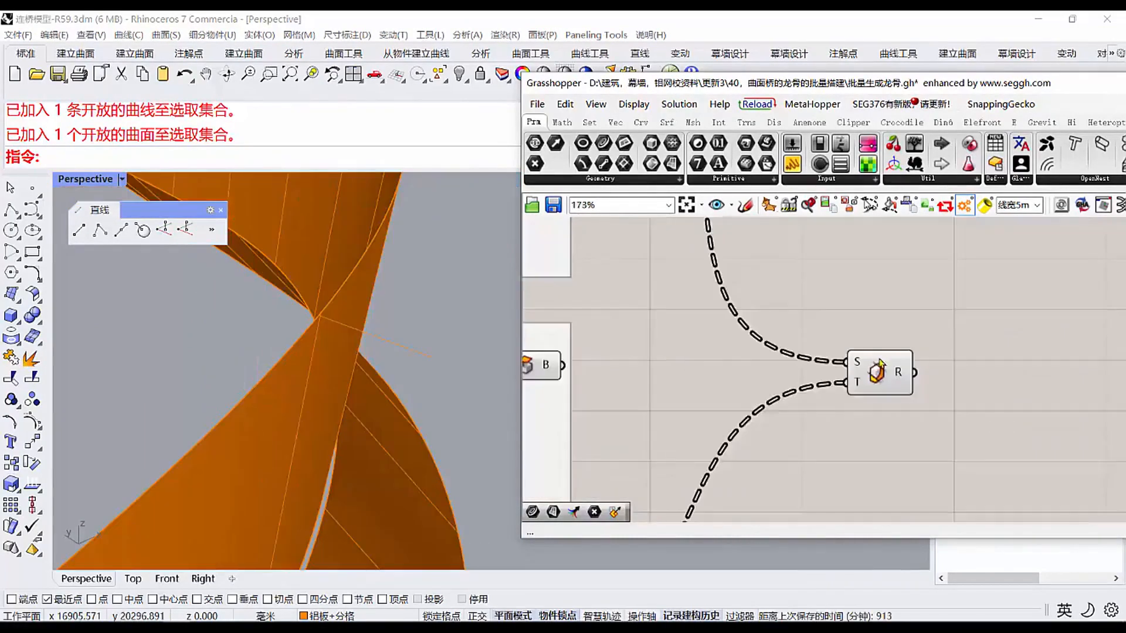
{"action": "scroll", "coordinate": [880, 368], "scroll_direction": "down", "scroll_amount": 3}
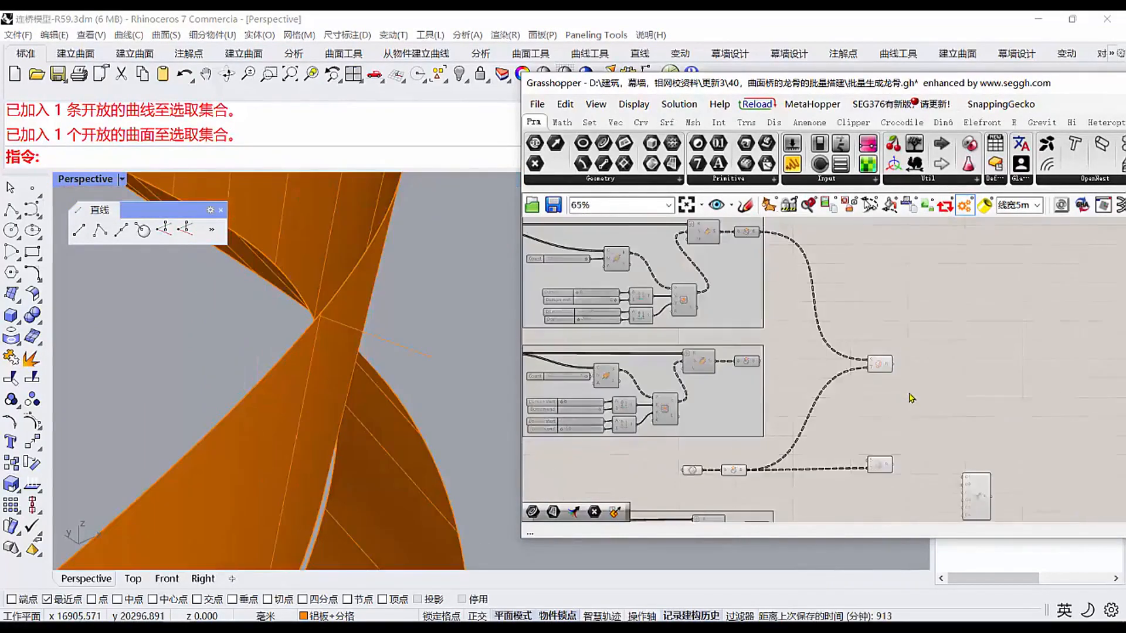
{"action": "scroll", "coordinate": [880, 368], "scroll_direction": "up", "scroll_amount": 3}
{"action": "left_click", "coordinate": [866, 351]}
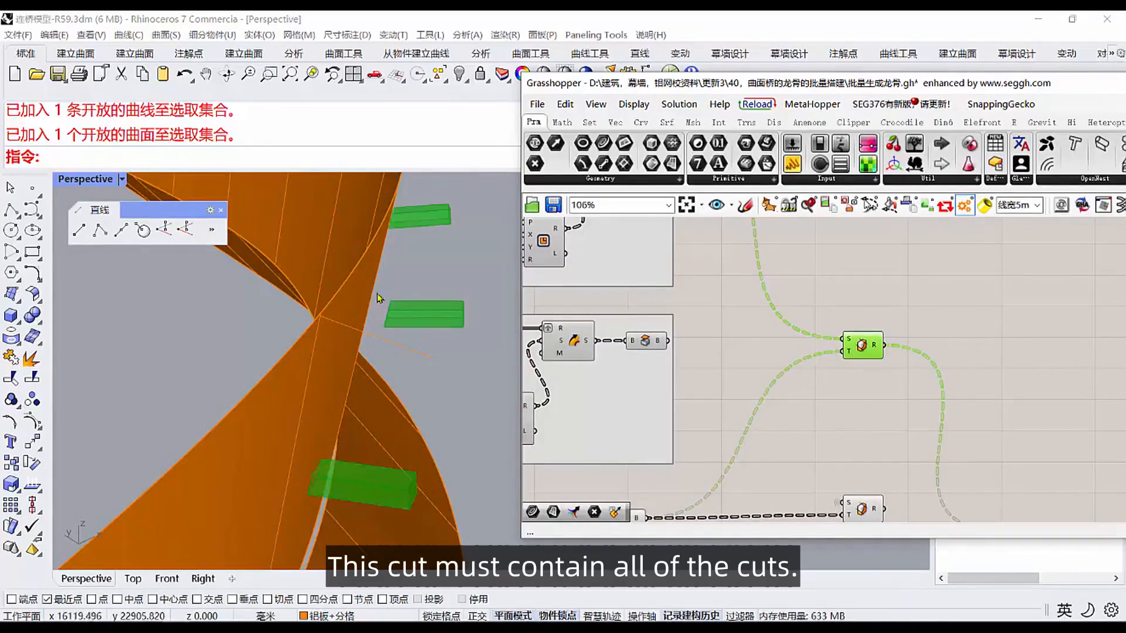
{"action": "left_click_drag", "start_coordinate": [380, 352], "coordinate": [333, 333]}
{"action": "key", "text": "Escape"}
{"action": "scroll", "coordinate": [985, 487], "scroll_direction": "down", "scroll_amount": 1}
{"action": "right_click_drag", "start_coordinate": [985, 486], "coordinate": [837, 323]}
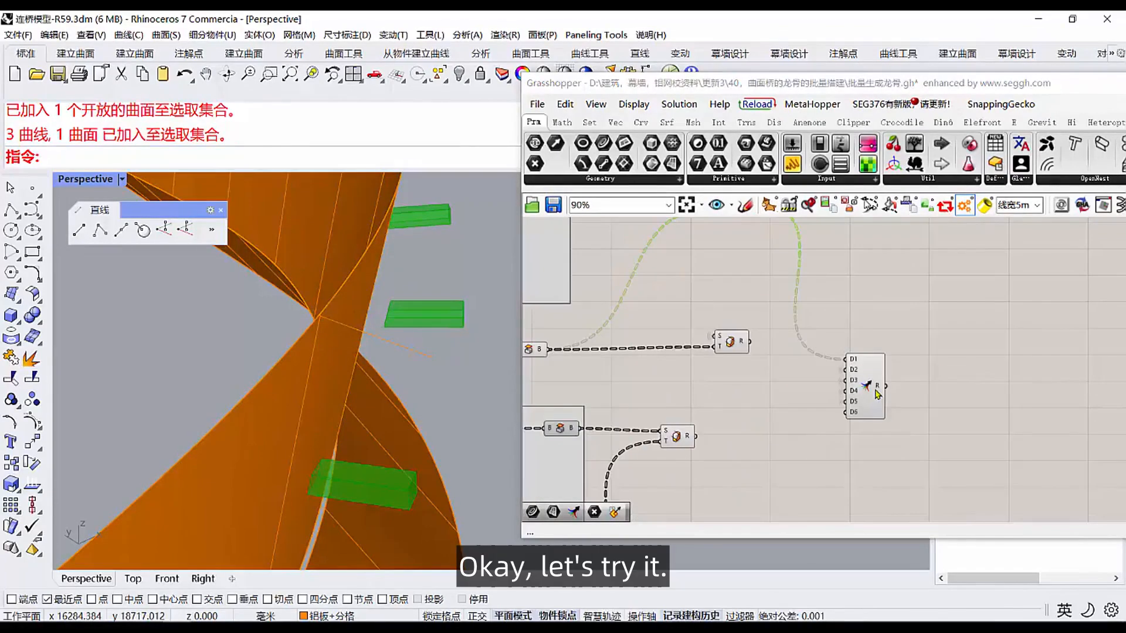